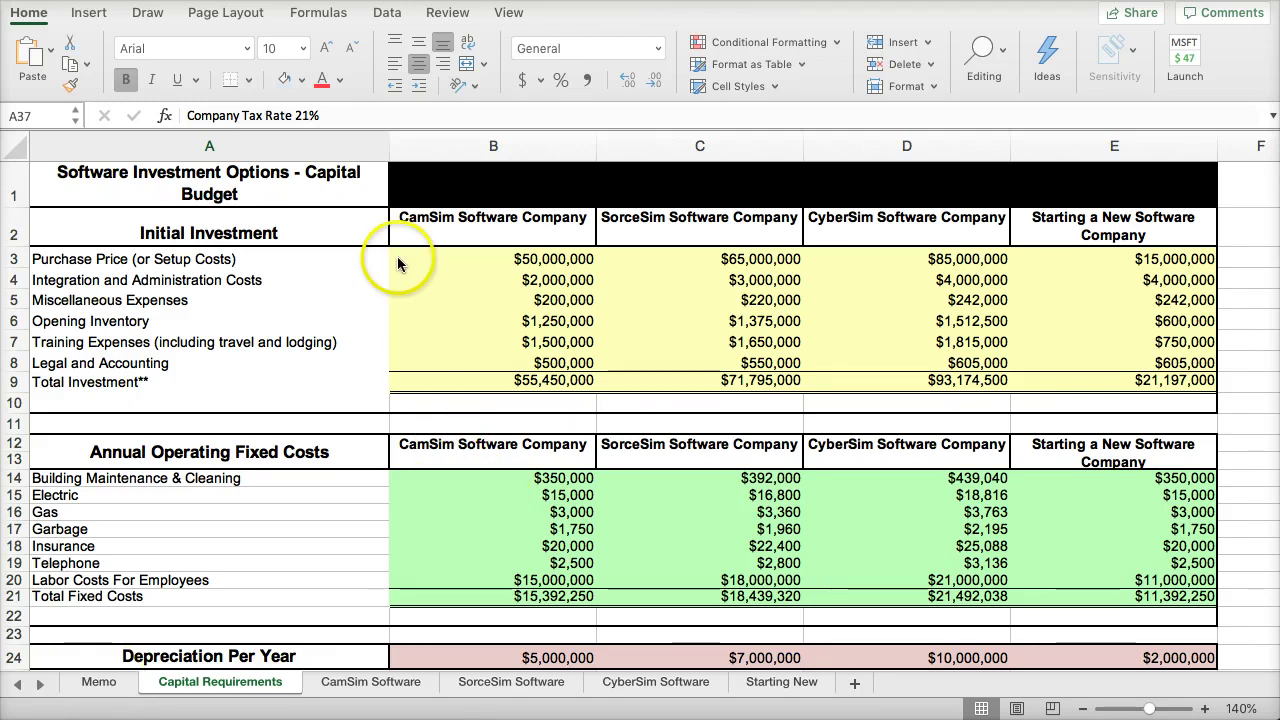
# Step: Scroll down through the risk premium table to review each company's premium
pyautogui.scroll(-1, 398, 257)
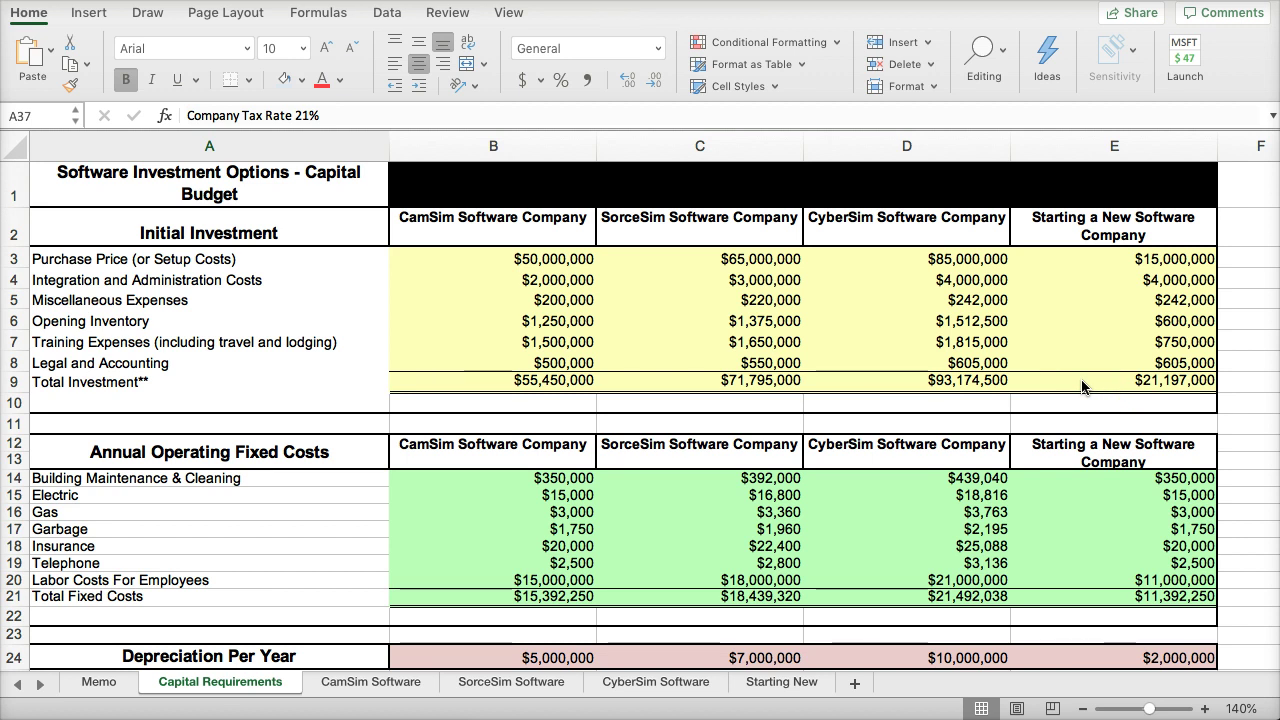
pyautogui.scroll(-4, 893, 401)
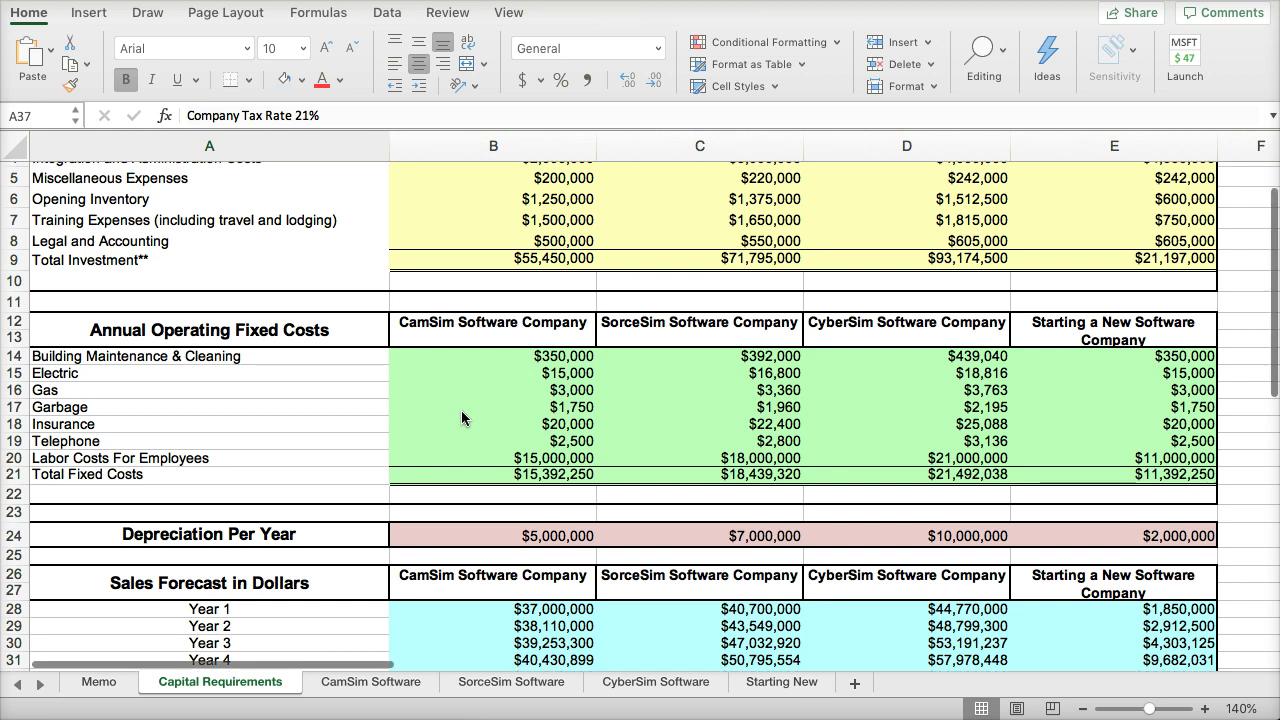
pyautogui.scroll(-3, 461, 418)
pyautogui.scroll(-3, 461, 422)
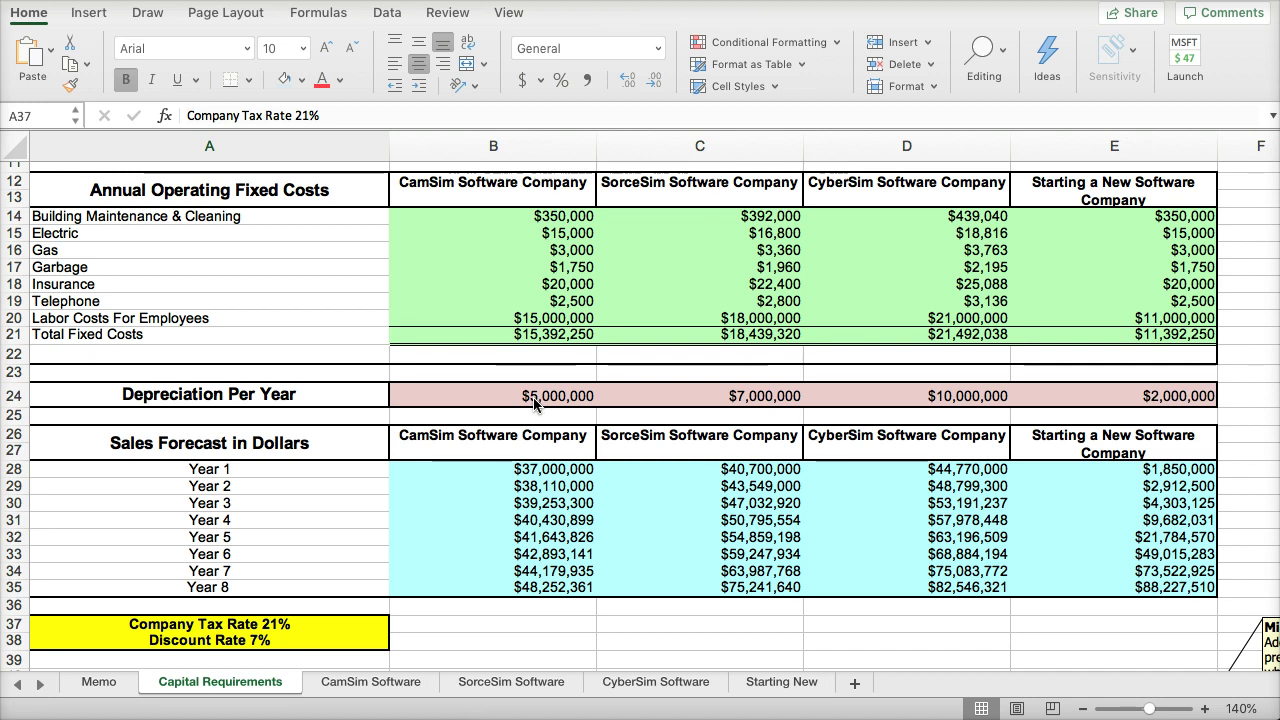
pyautogui.scroll(-2, 530, 415)
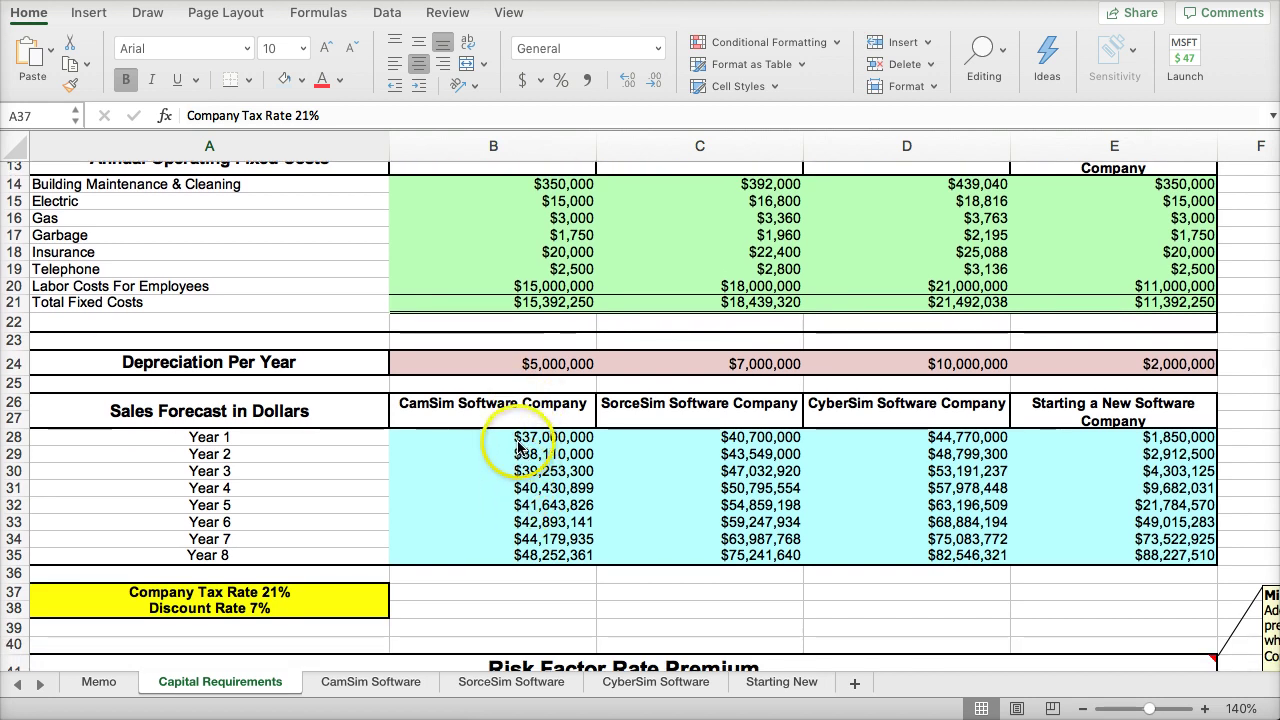
pyautogui.scroll(-5, 519, 456)
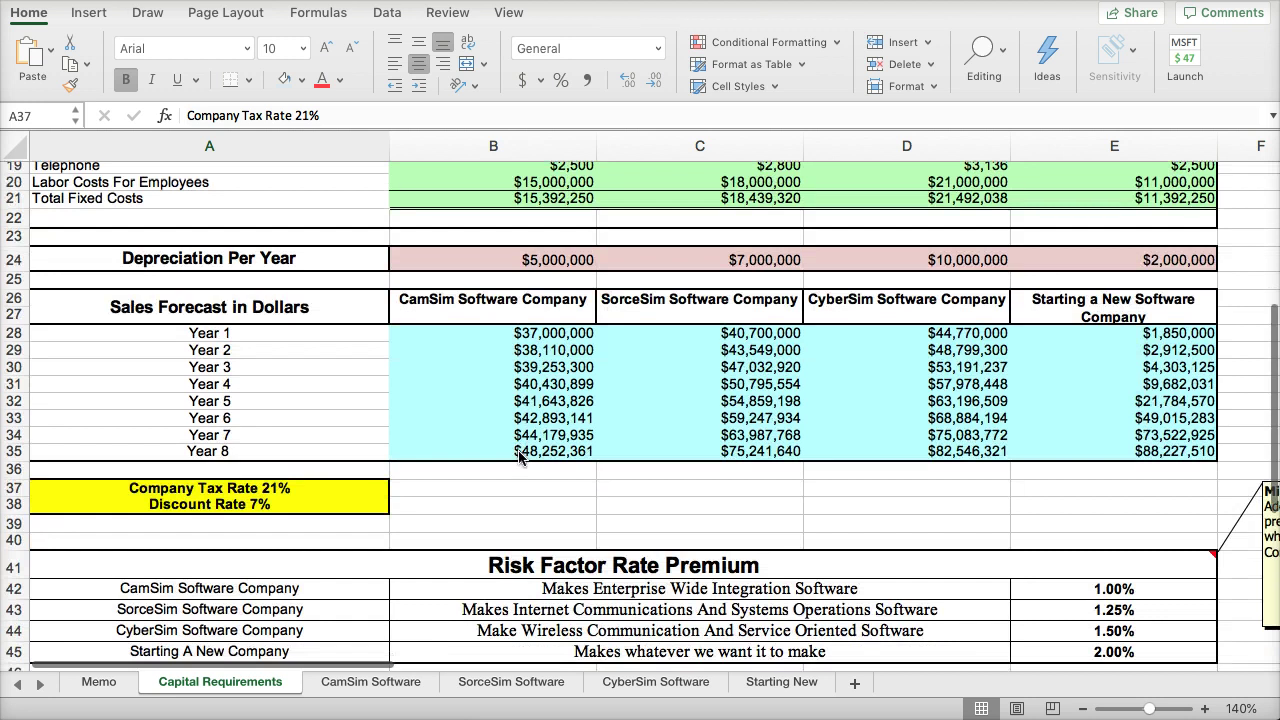
pyautogui.scroll(-2, 494, 465)
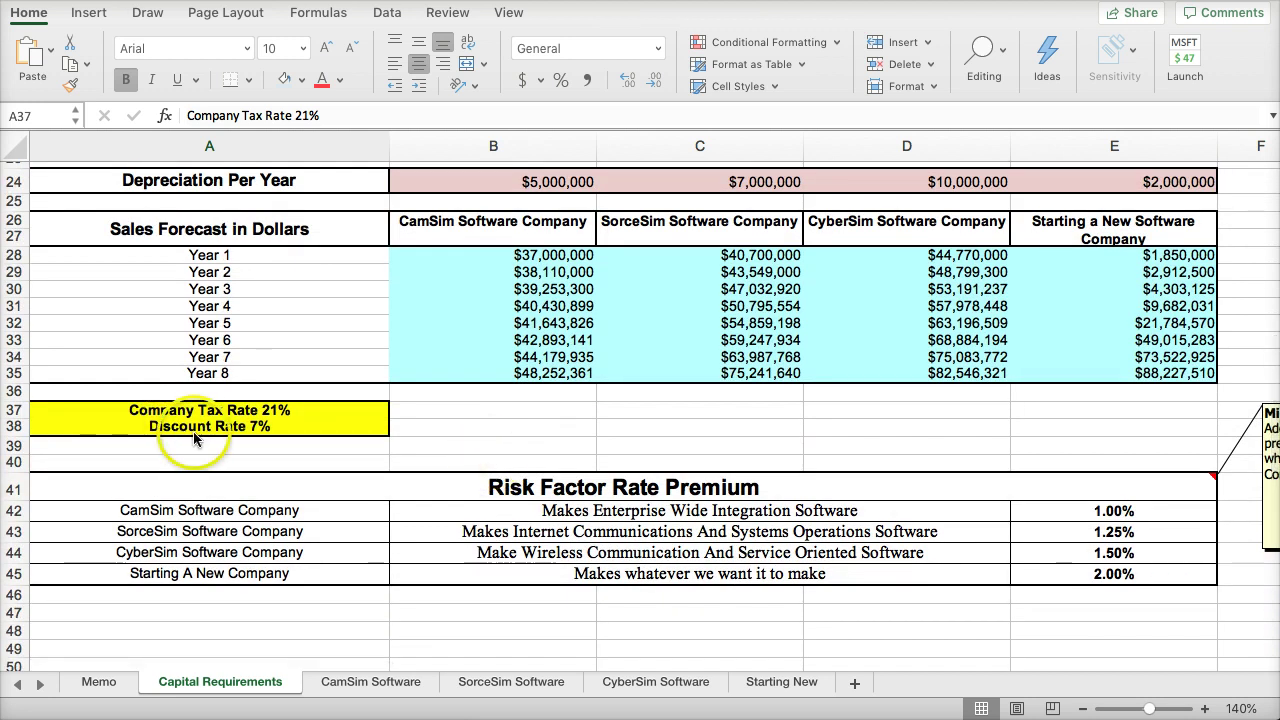
pyautogui.click(199, 436)
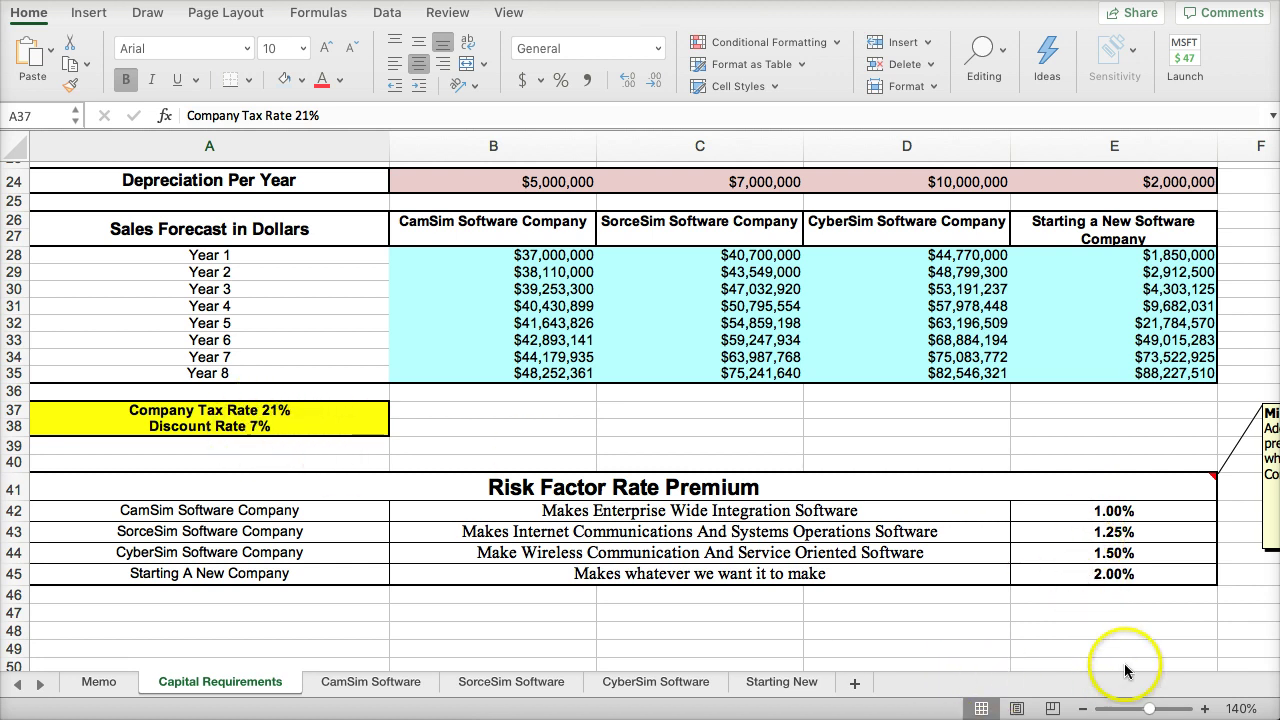
# Step: Read the note about adding each premium to the 7% discount rate, then return to column A
pyautogui.click(1047, 610)
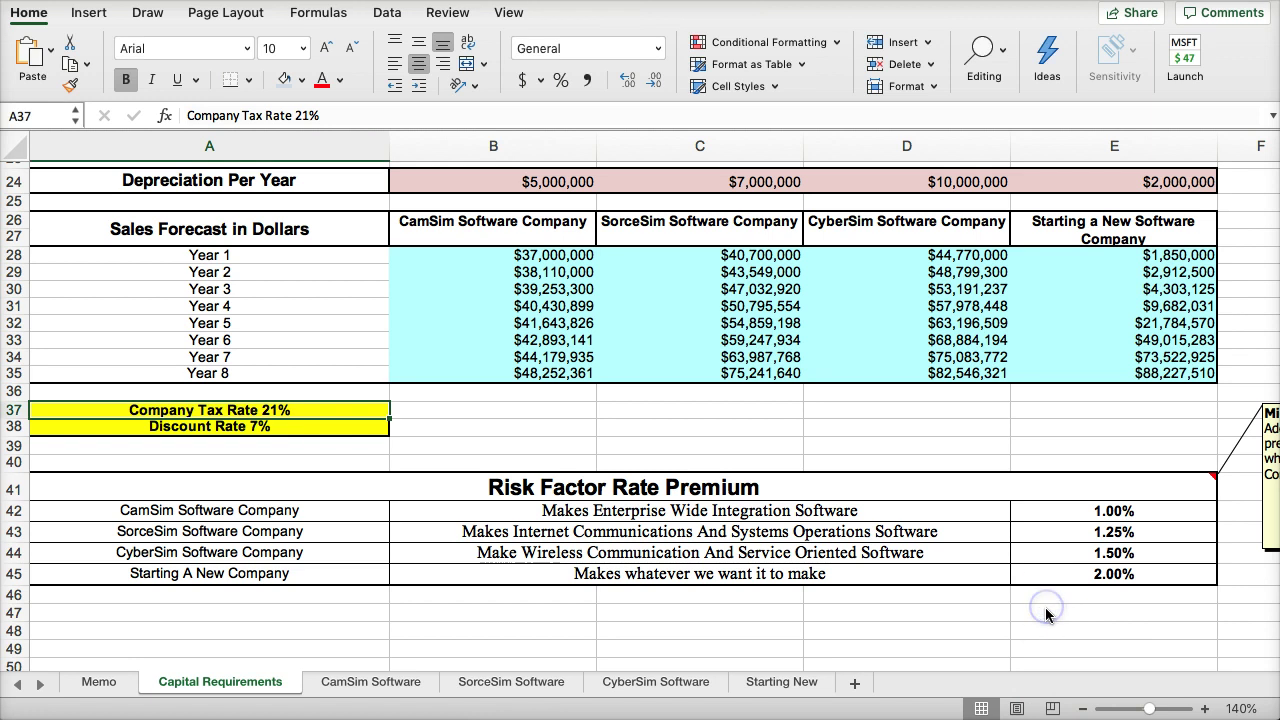
pyautogui.click(1046, 613)
pyautogui.press('Tab')
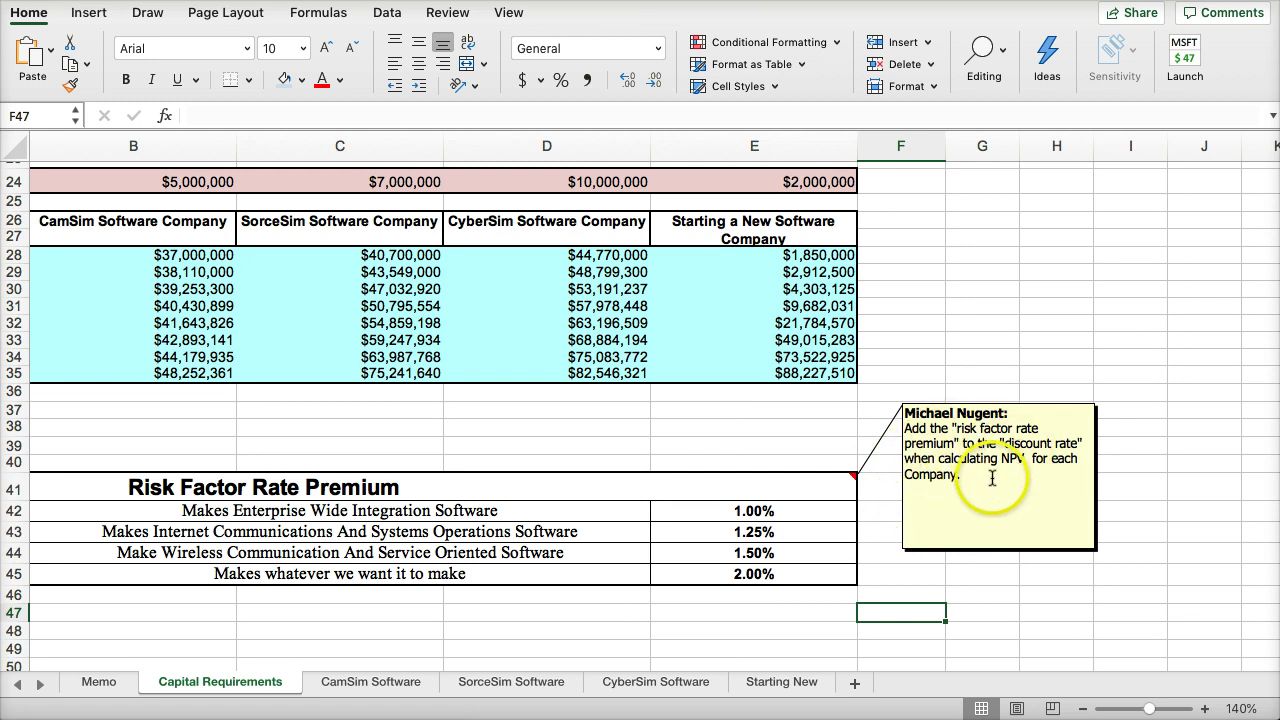
pyautogui.press('Left')
pyautogui.press('Left')
pyautogui.press('Left')
pyautogui.press('Left')
pyautogui.press('Left')
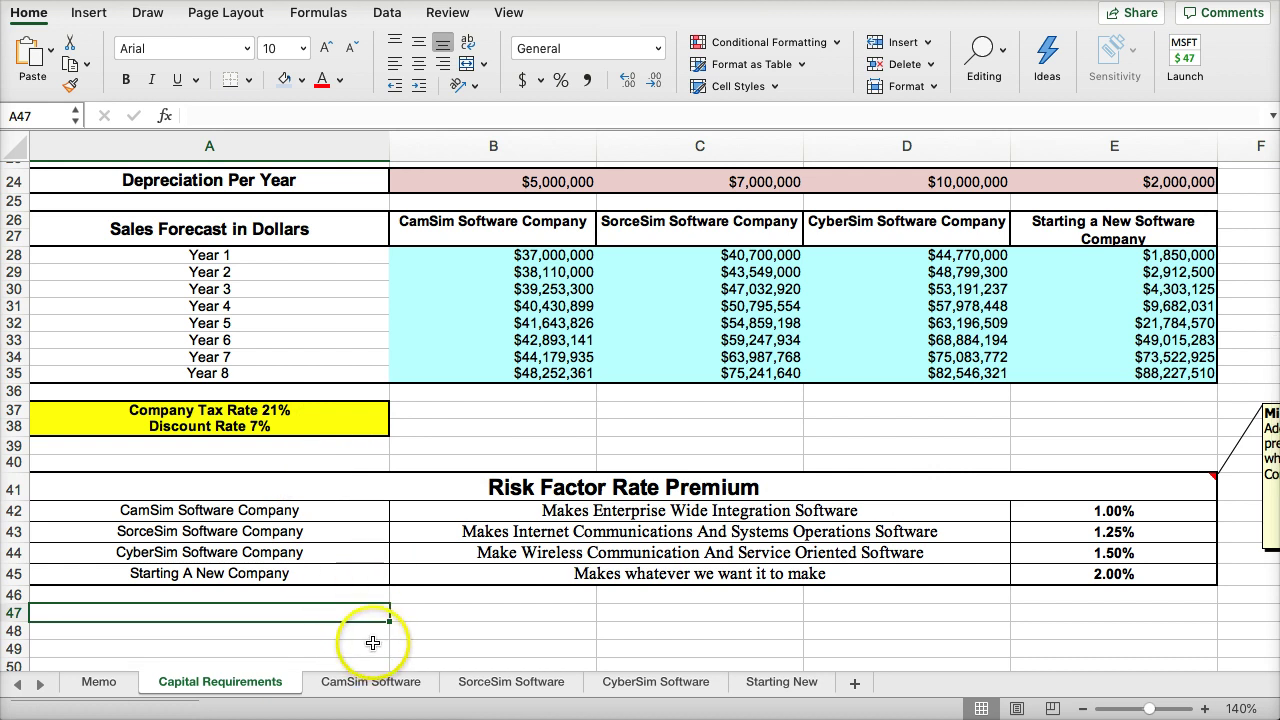
# Step: Switch to the CamSim Software sheet and set the zoom to 140%
pyautogui.click(363, 686)
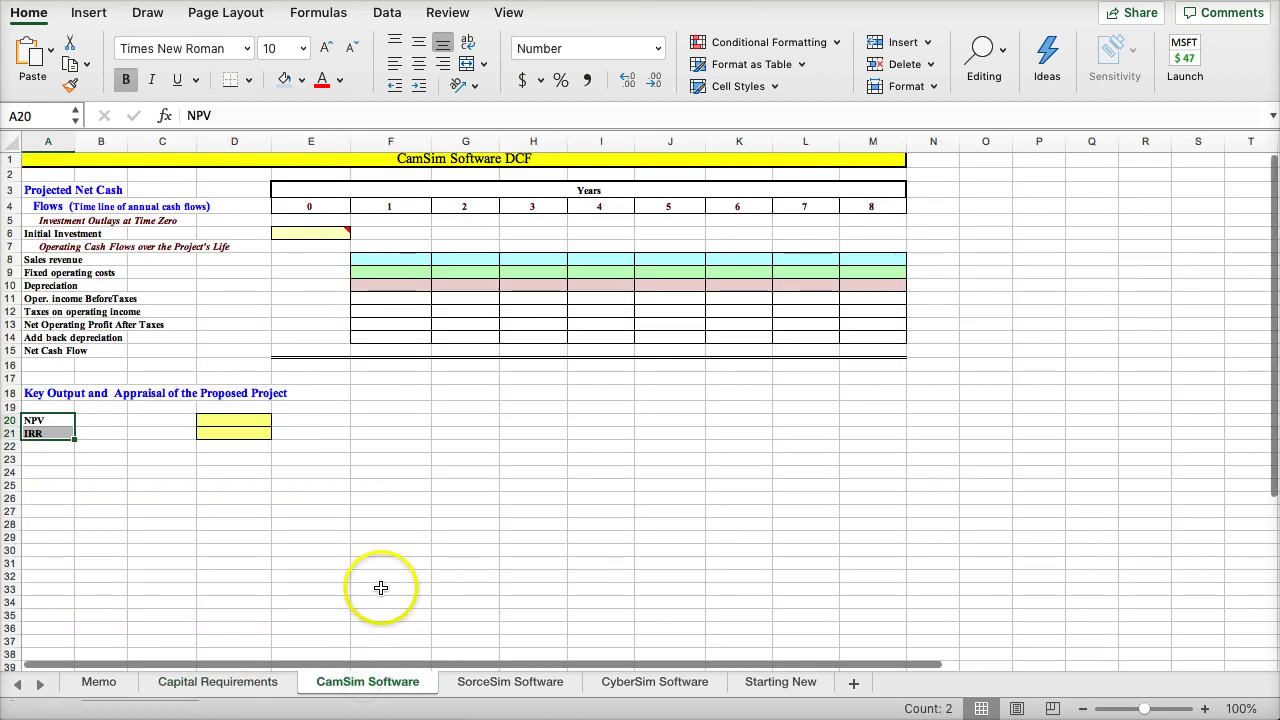
pyautogui.click(1204, 710)
pyautogui.click(1204, 710)
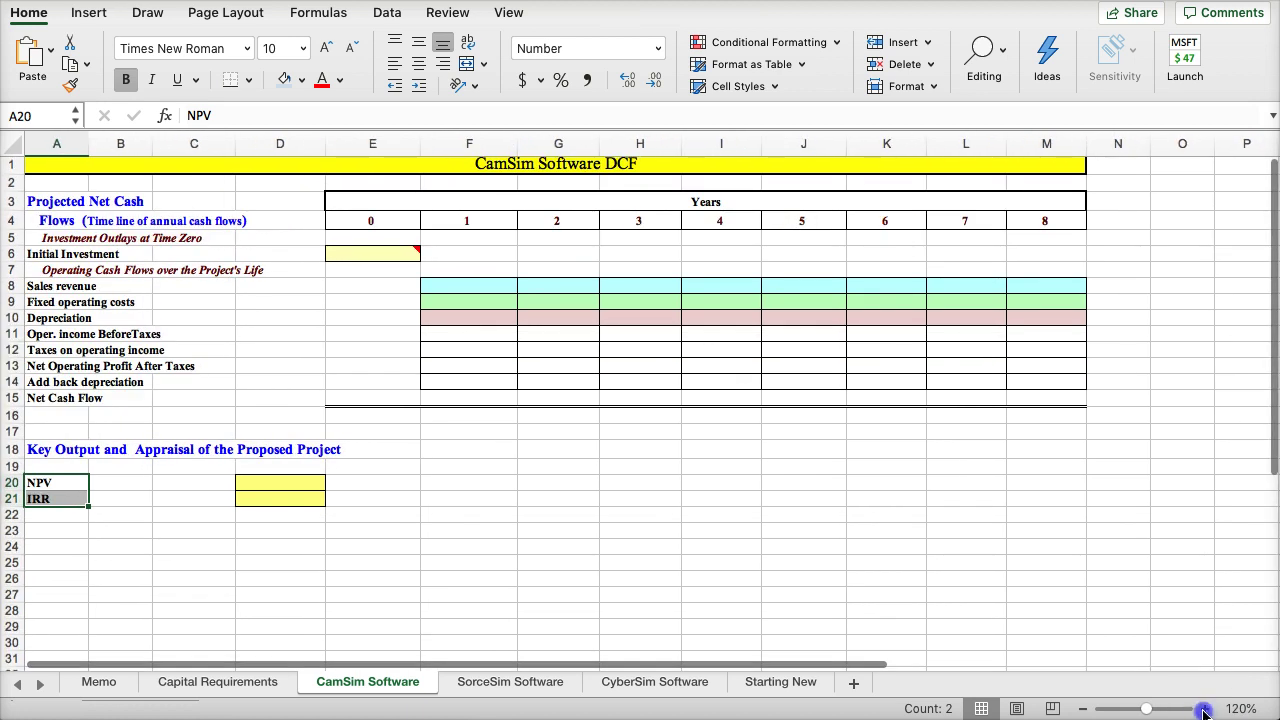
pyautogui.click(1204, 710)
pyautogui.click(1204, 710)
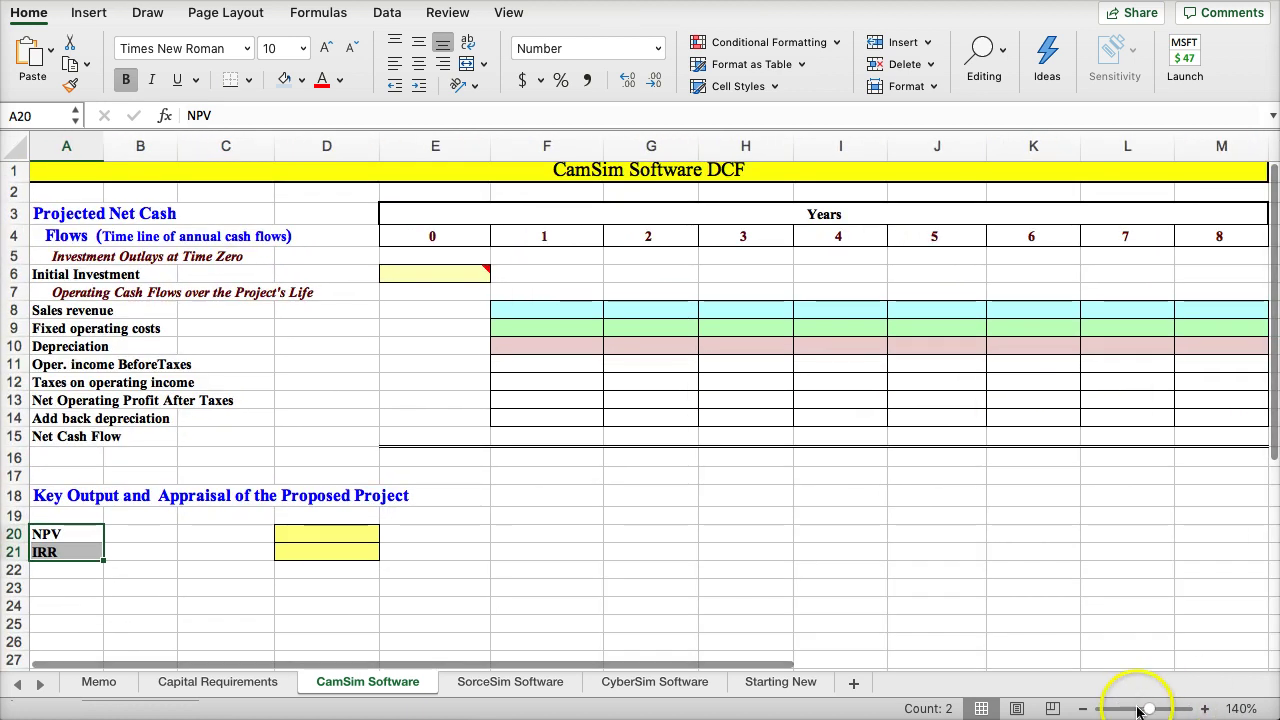
pyautogui.click(1086, 709)
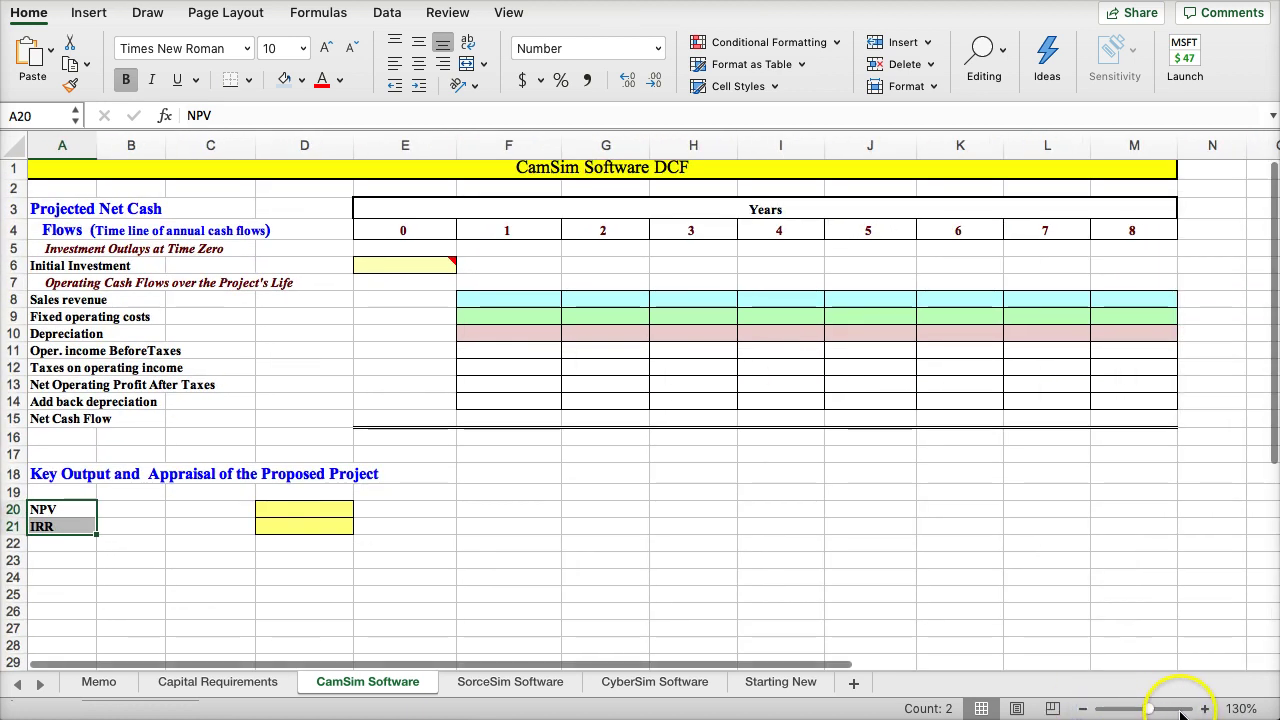
pyautogui.click(1204, 710)
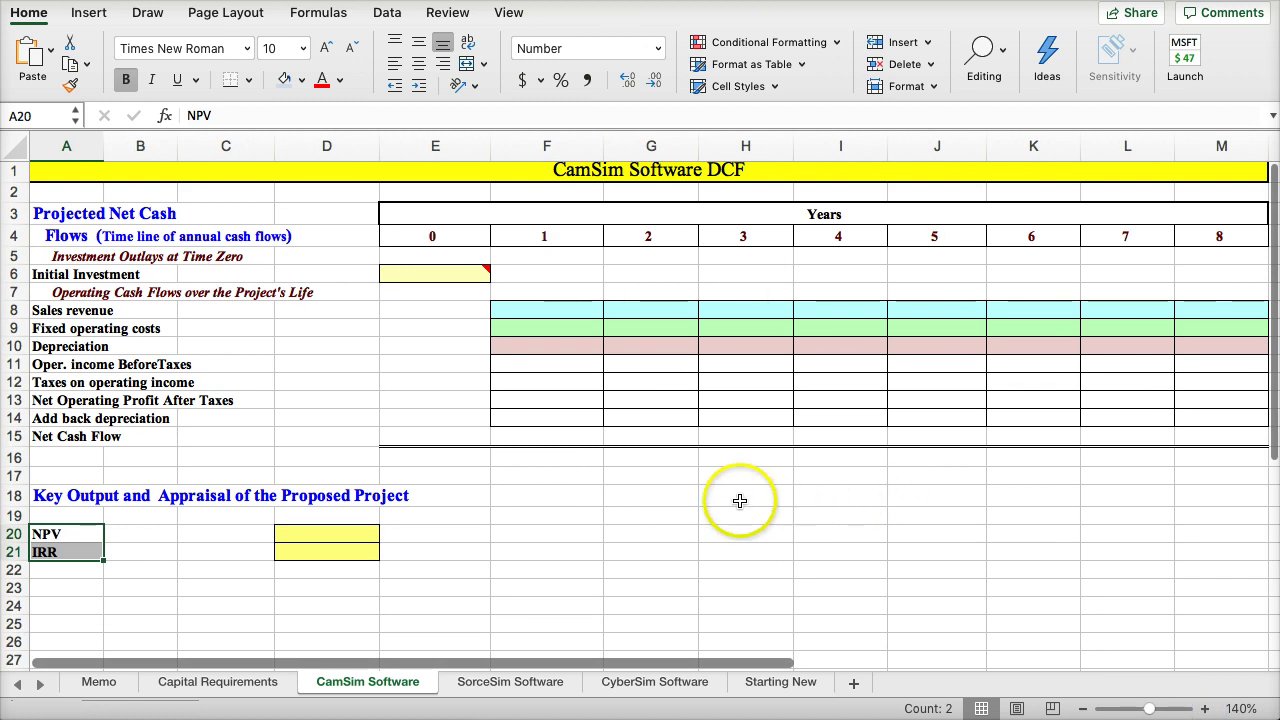
pyautogui.moveTo(450, 272)
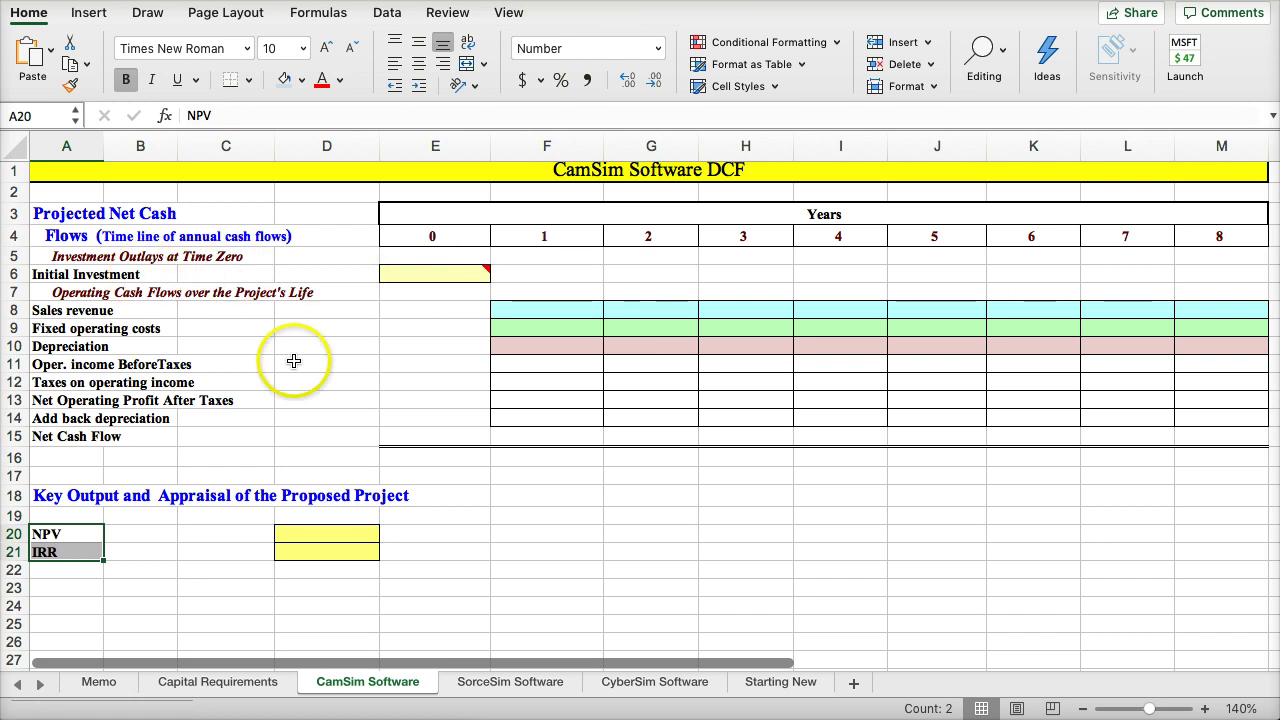
# Step: Set Initial Investment E6 to ='Capital Requirements'!B9*-1, giving -$55,450,000
pyautogui.click(421, 277)
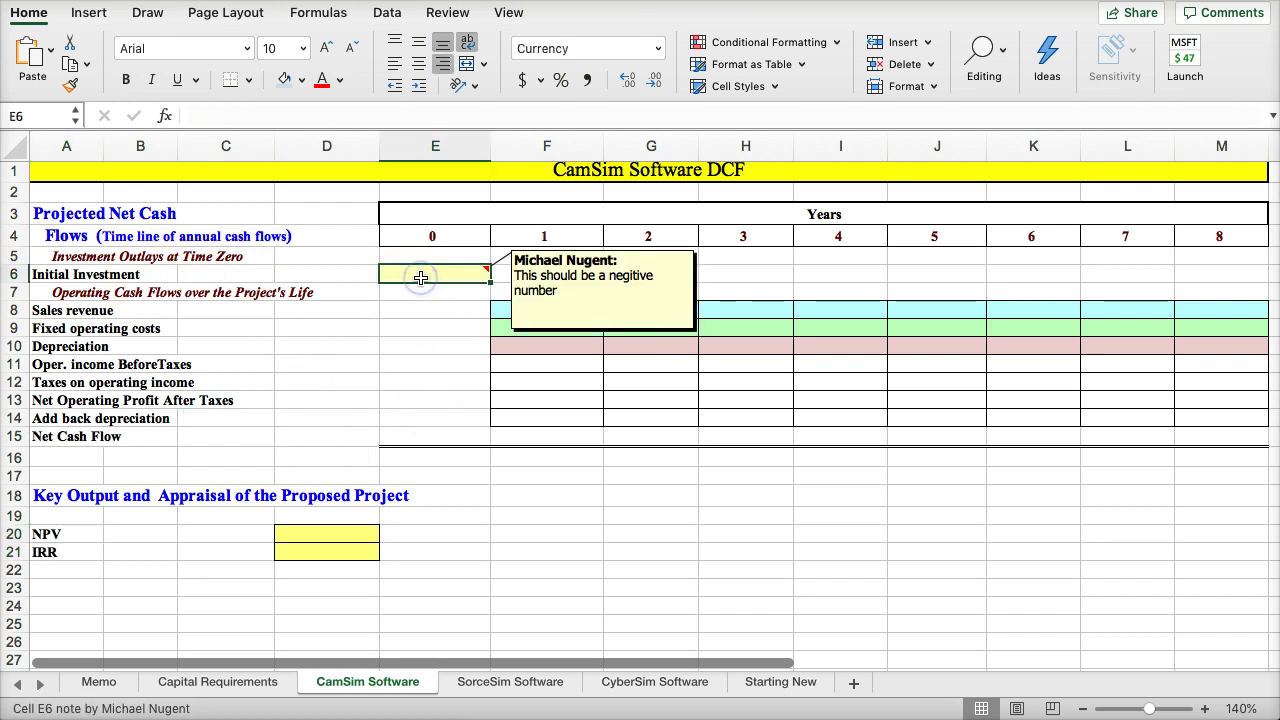
pyautogui.write('=')
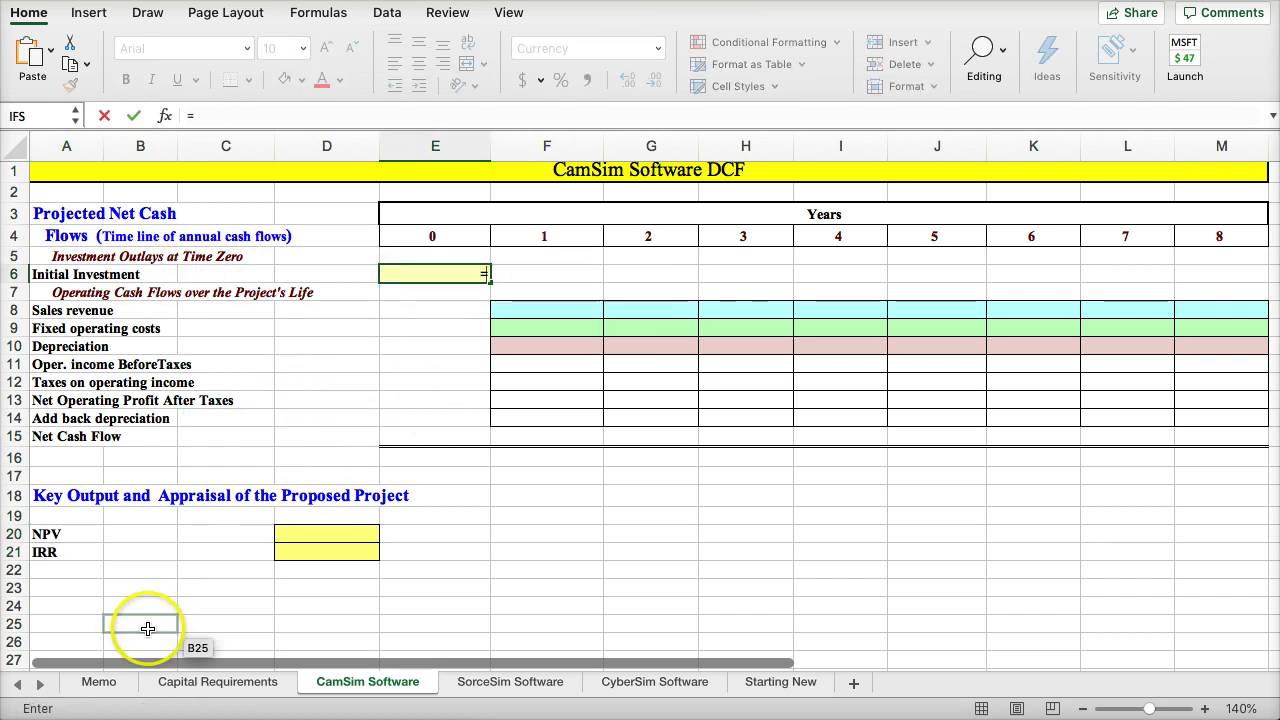
pyautogui.click(100, 683)
pyautogui.click(180, 688)
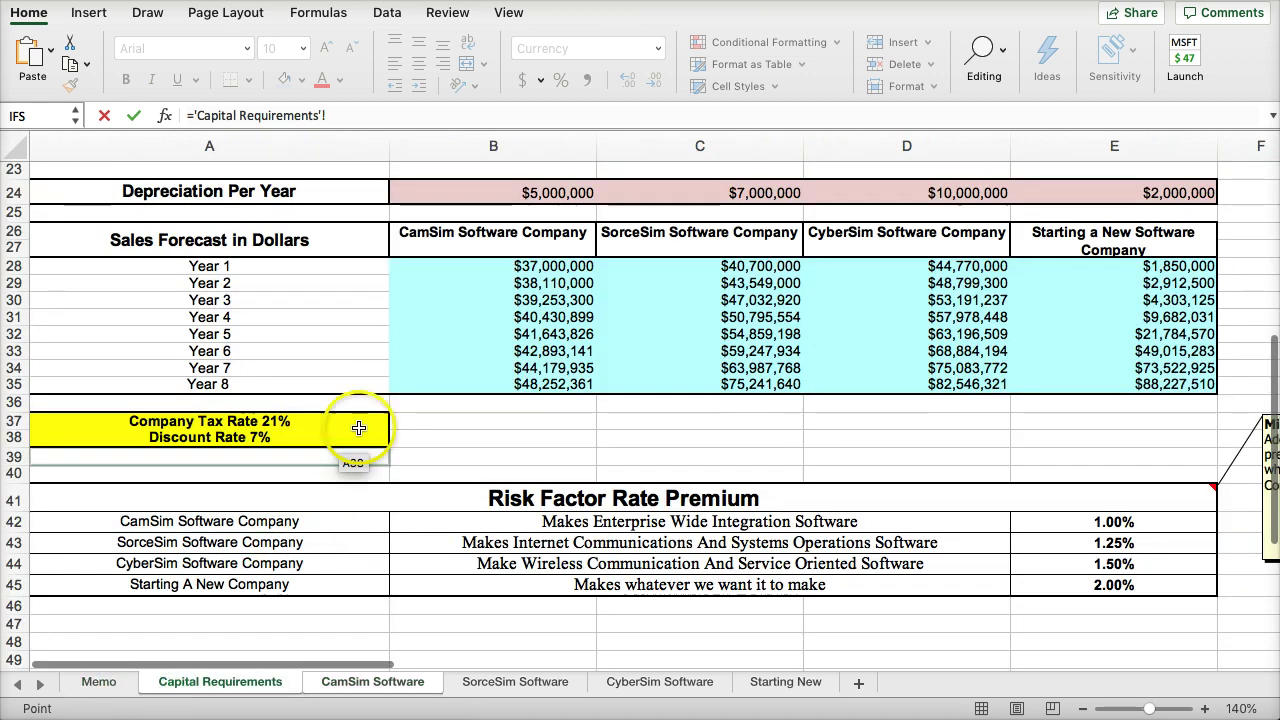
pyautogui.scroll(-6, 471, 351)
pyautogui.scroll(11, 477, 349)
pyautogui.scroll(3, 471, 323)
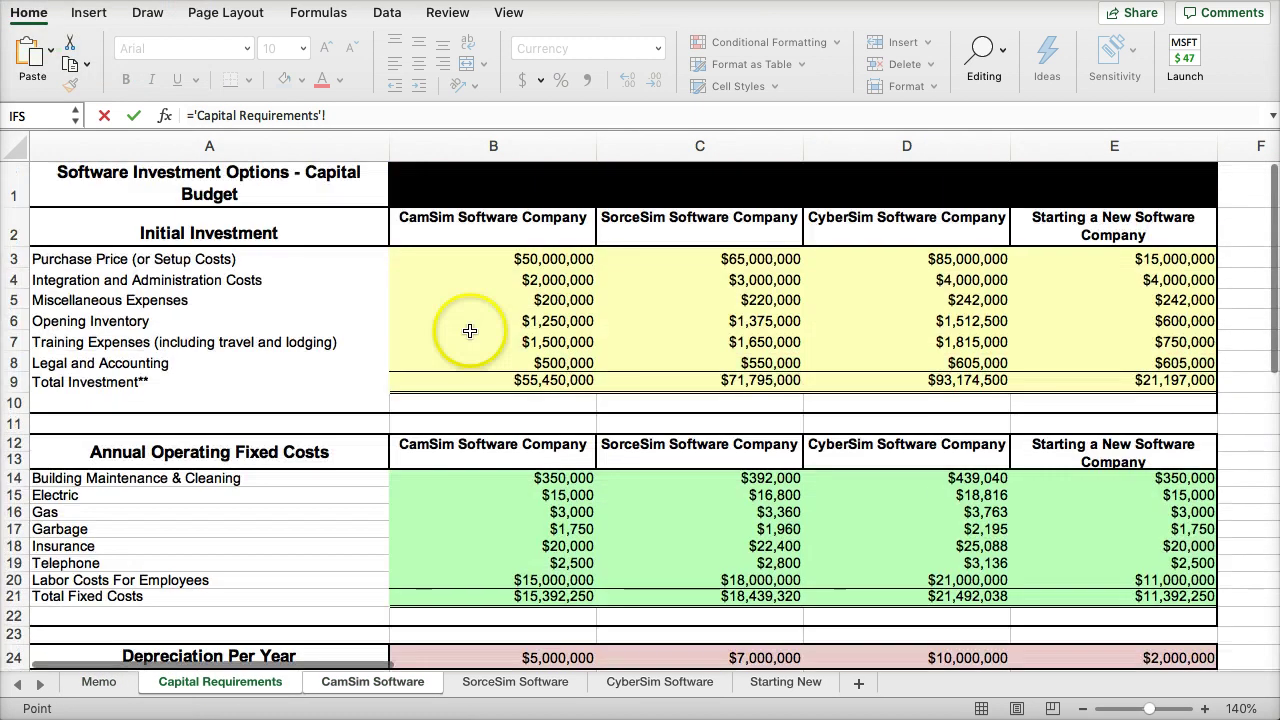
pyautogui.click(458, 378)
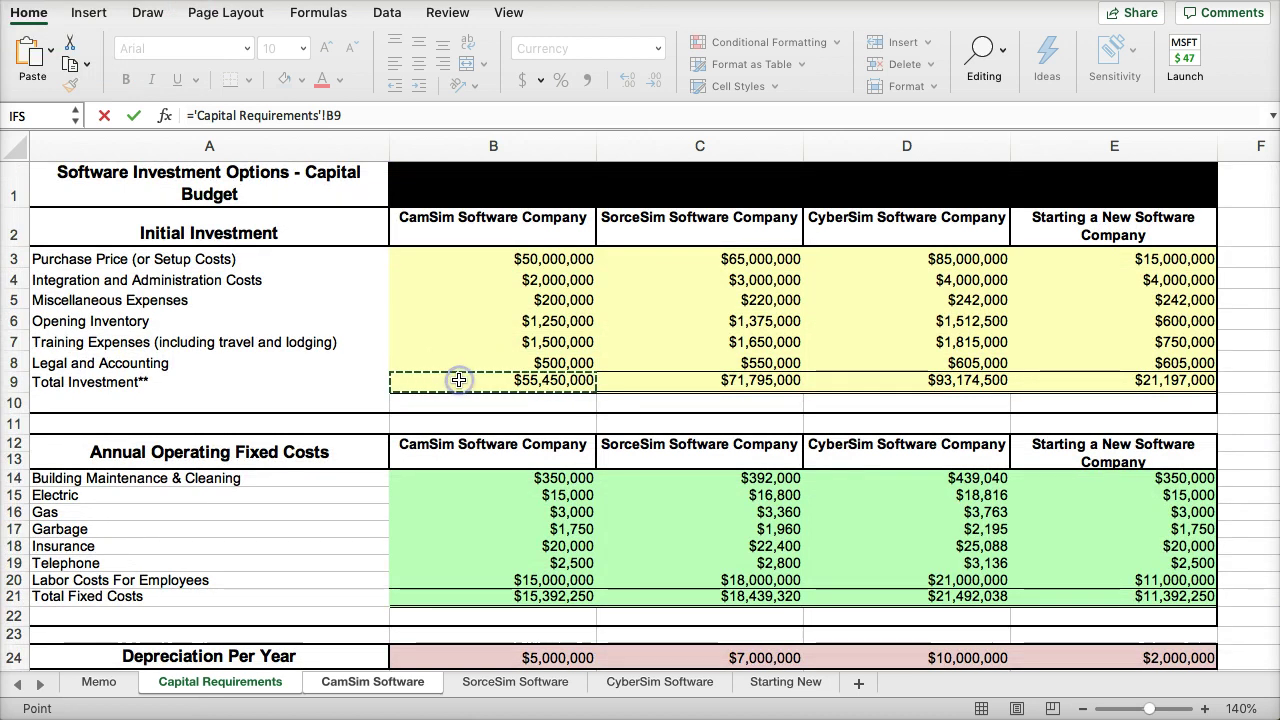
pyautogui.press('Return')
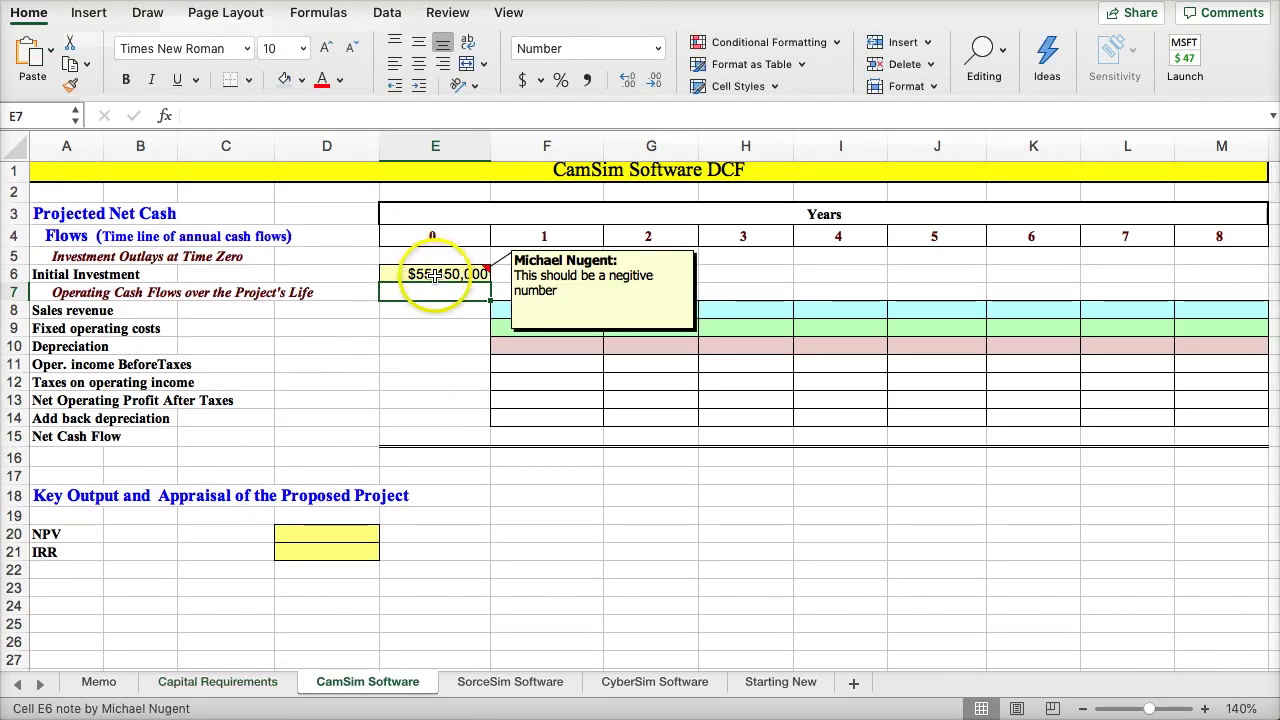
pyautogui.click(400, 268)
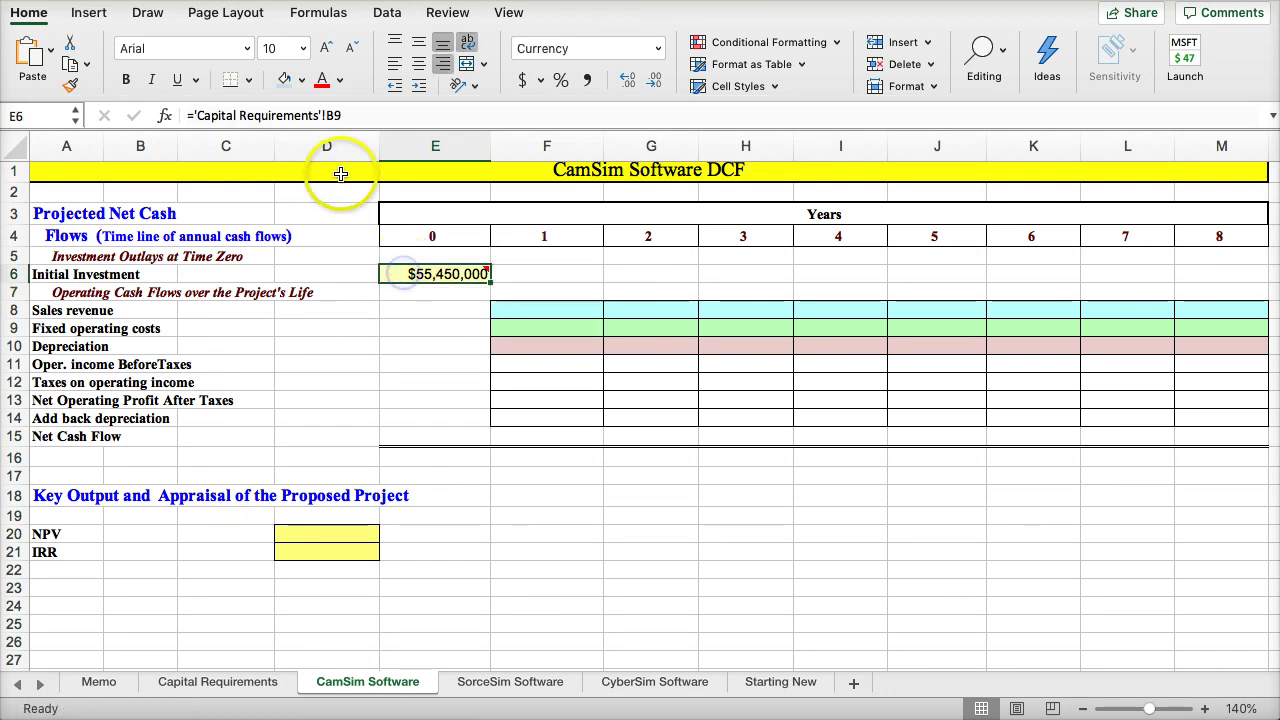
pyautogui.click(381, 115)
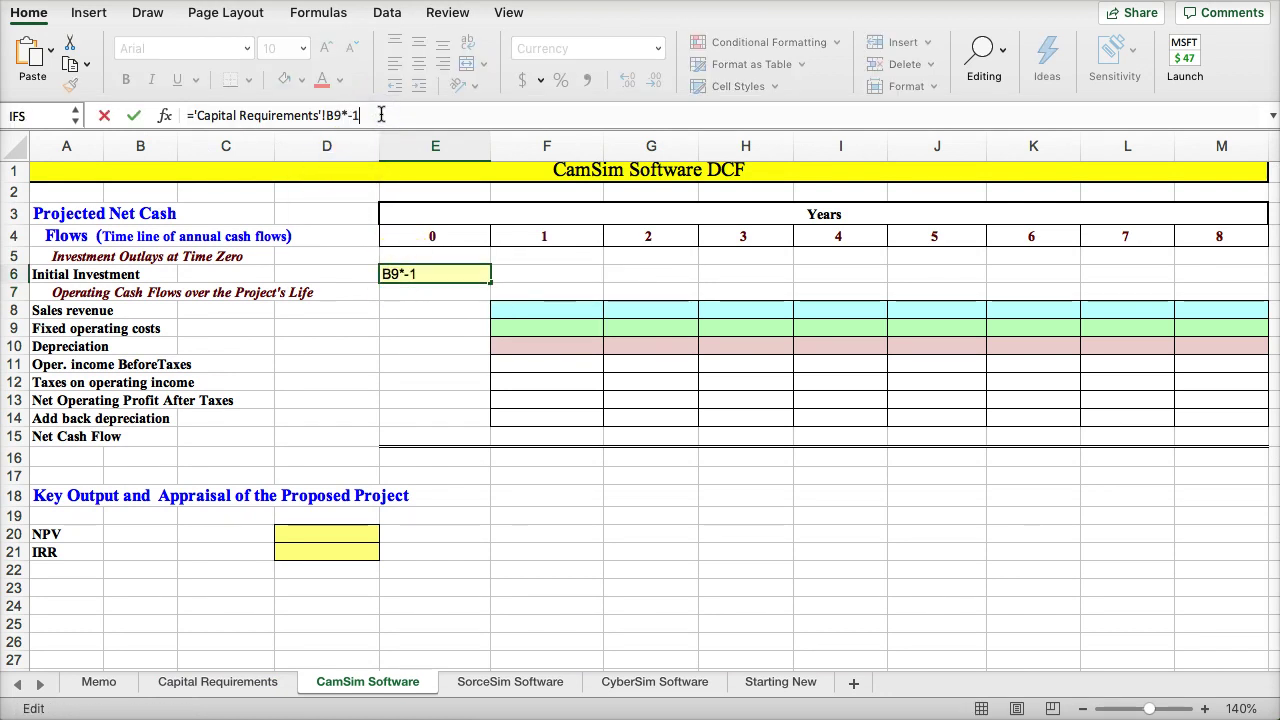
pyautogui.press('Return')
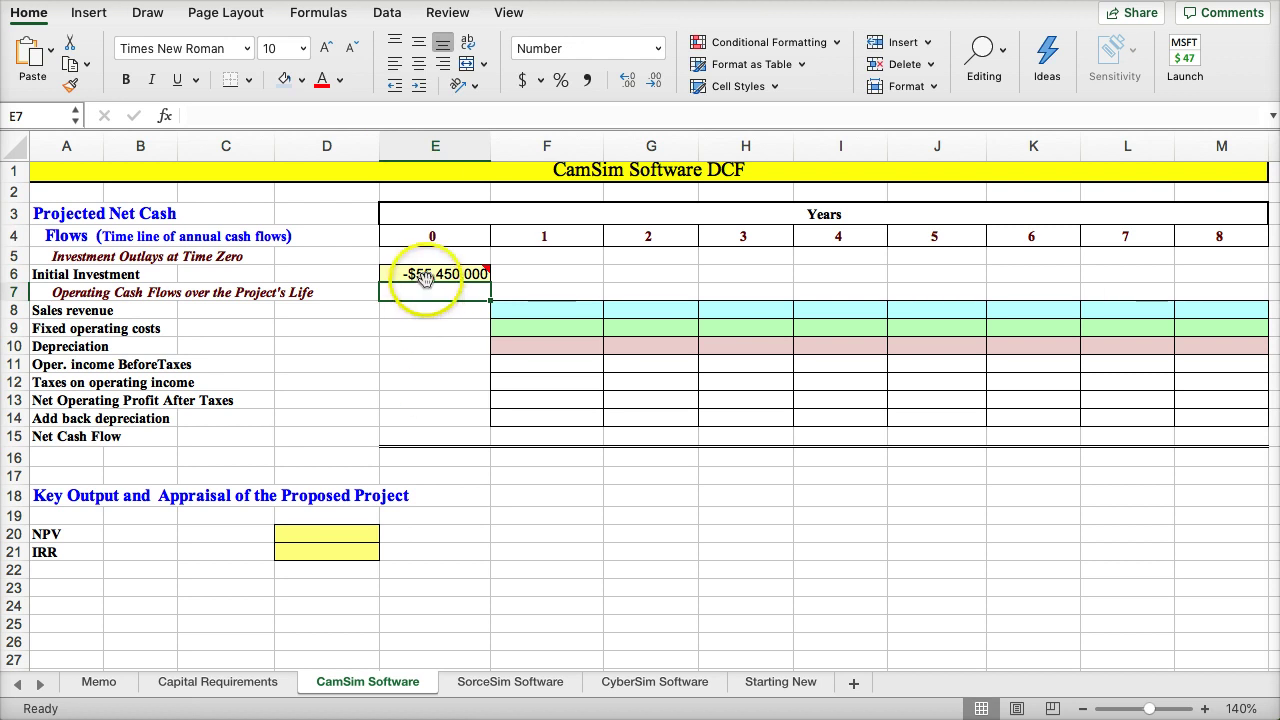
# Step: Link year-0 Net Cash Flow E15 to E6, showing ($55,450,000)
pyautogui.click(432, 433)
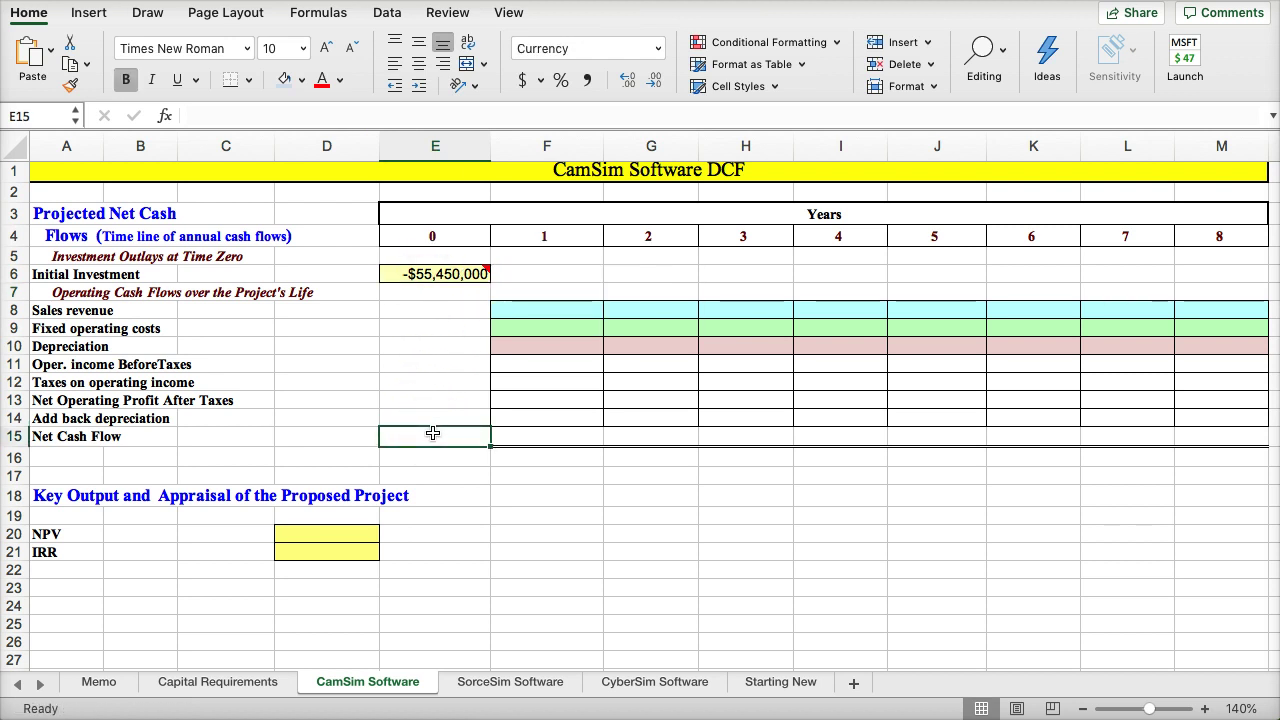
pyautogui.write('+')
pyautogui.press('Up')
pyautogui.press('Up')
pyautogui.press('Up')
pyautogui.press('Up')
pyautogui.press('Up')
pyautogui.press('Up')
pyautogui.press('Up')
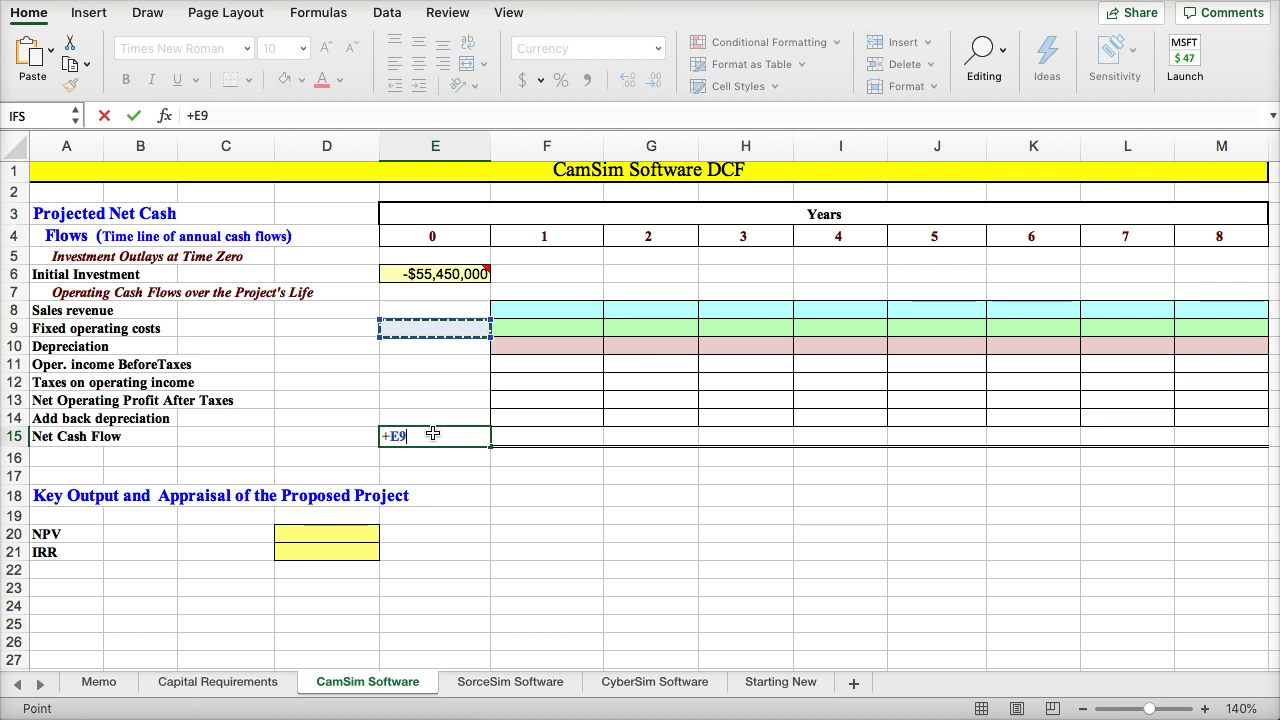
pyautogui.press('Up')
pyautogui.press('Up')
pyautogui.press('Return')
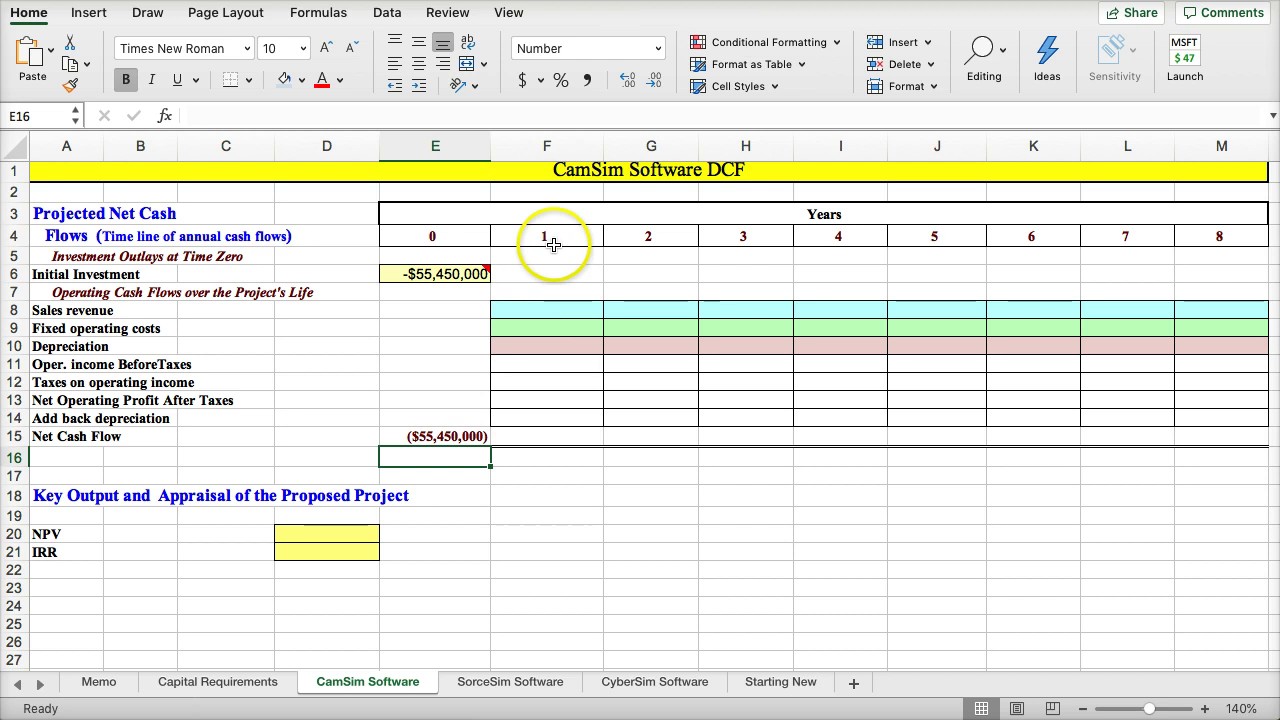
pyautogui.click(534, 308)
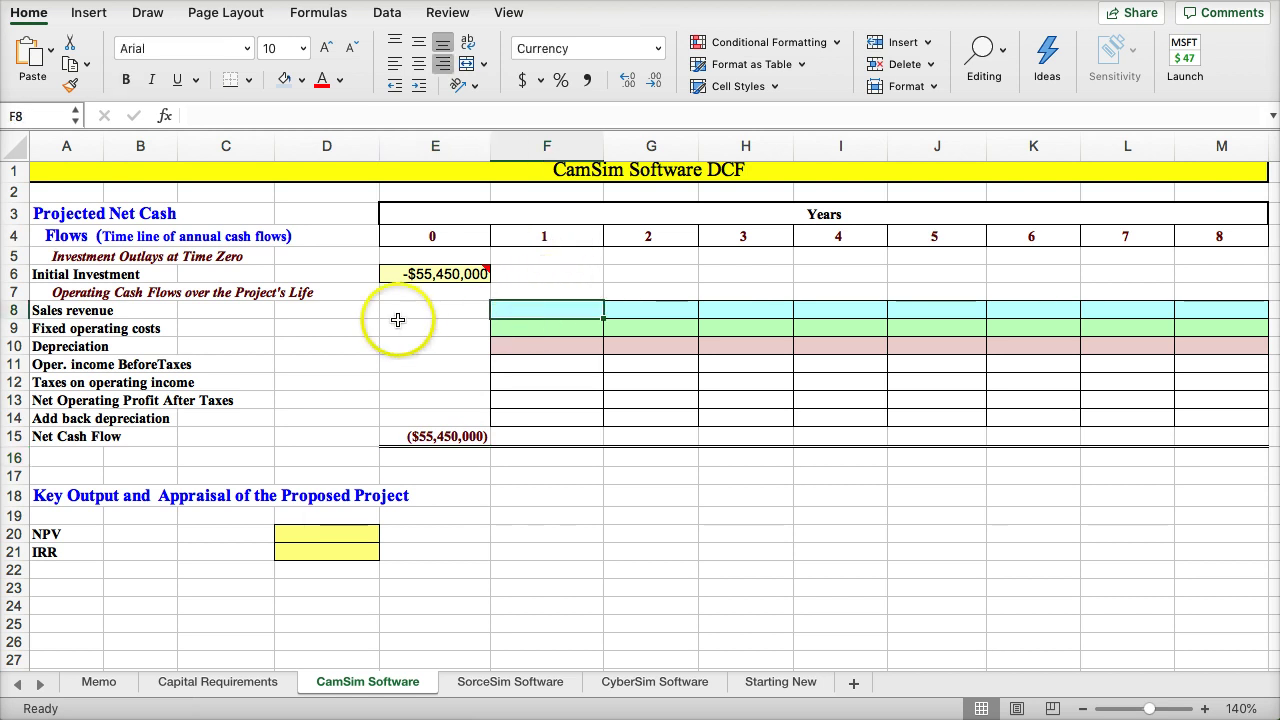
# Step: Copy CamSim's Year 1–8 sales forecast B28:B35 from Capital Requirements
pyautogui.click(207, 683)
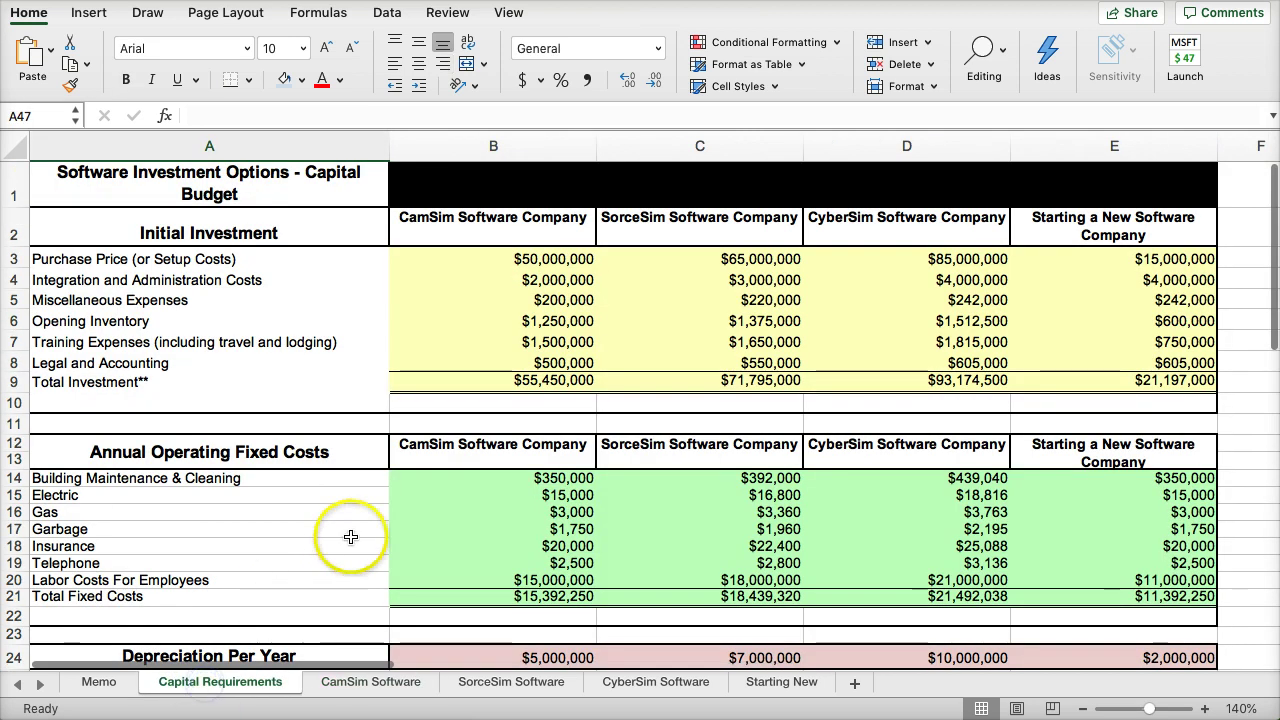
pyautogui.scroll(-3, 360, 510)
pyautogui.scroll(-6, 367, 503)
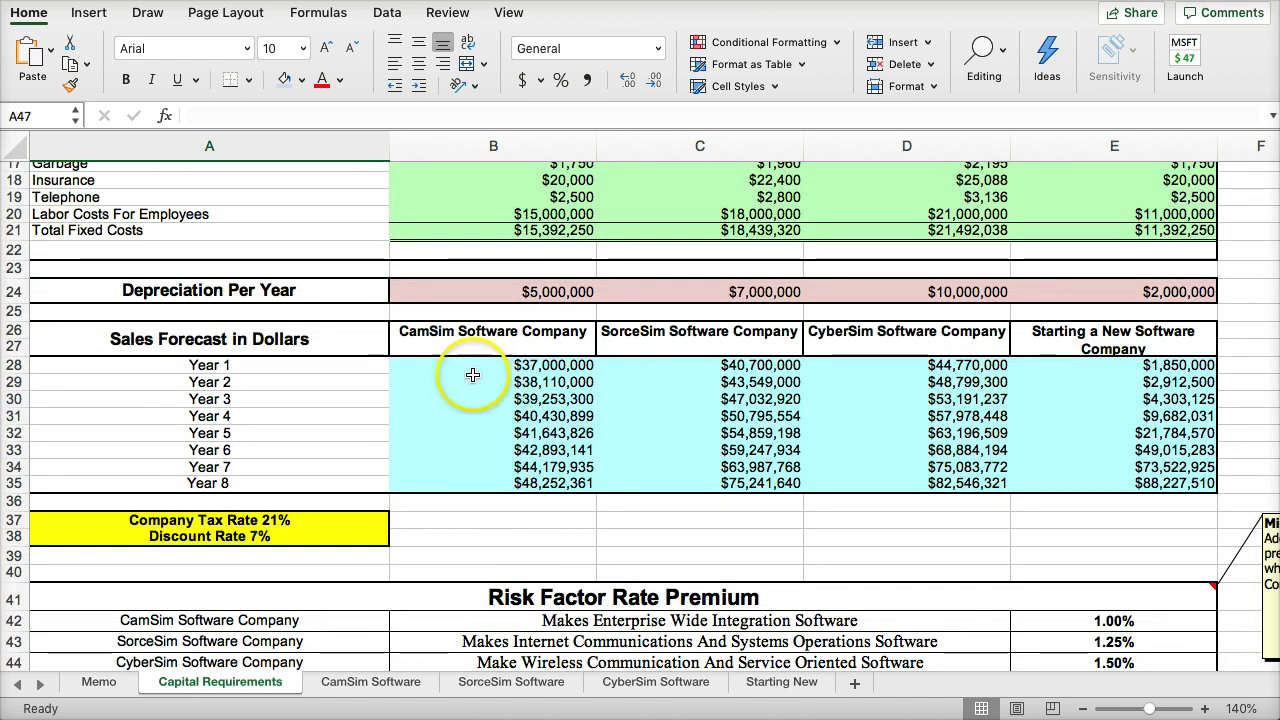
pyautogui.moveTo(473, 365); pyautogui.dragTo(483, 482)
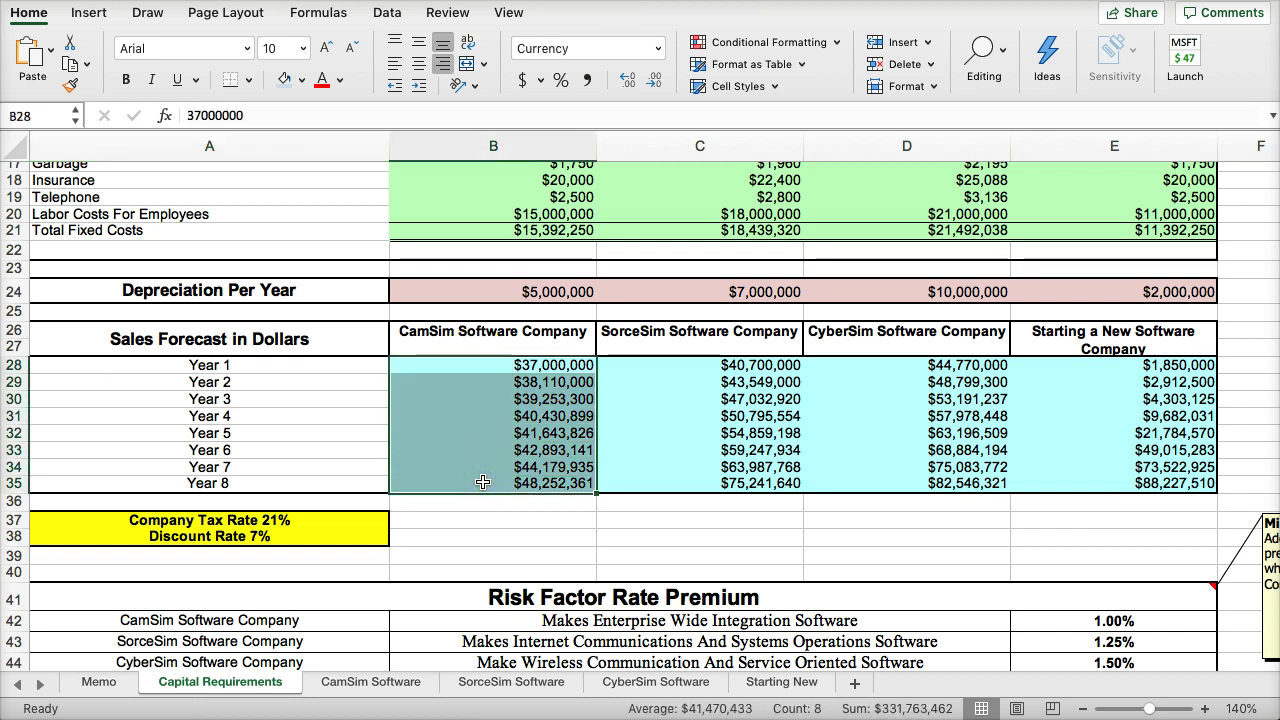
pyautogui.press('super+c')
# Step: Paste the forecast transposed into F8:M8 on CamSim Software and select those eight cells
pyautogui.click(353, 688)
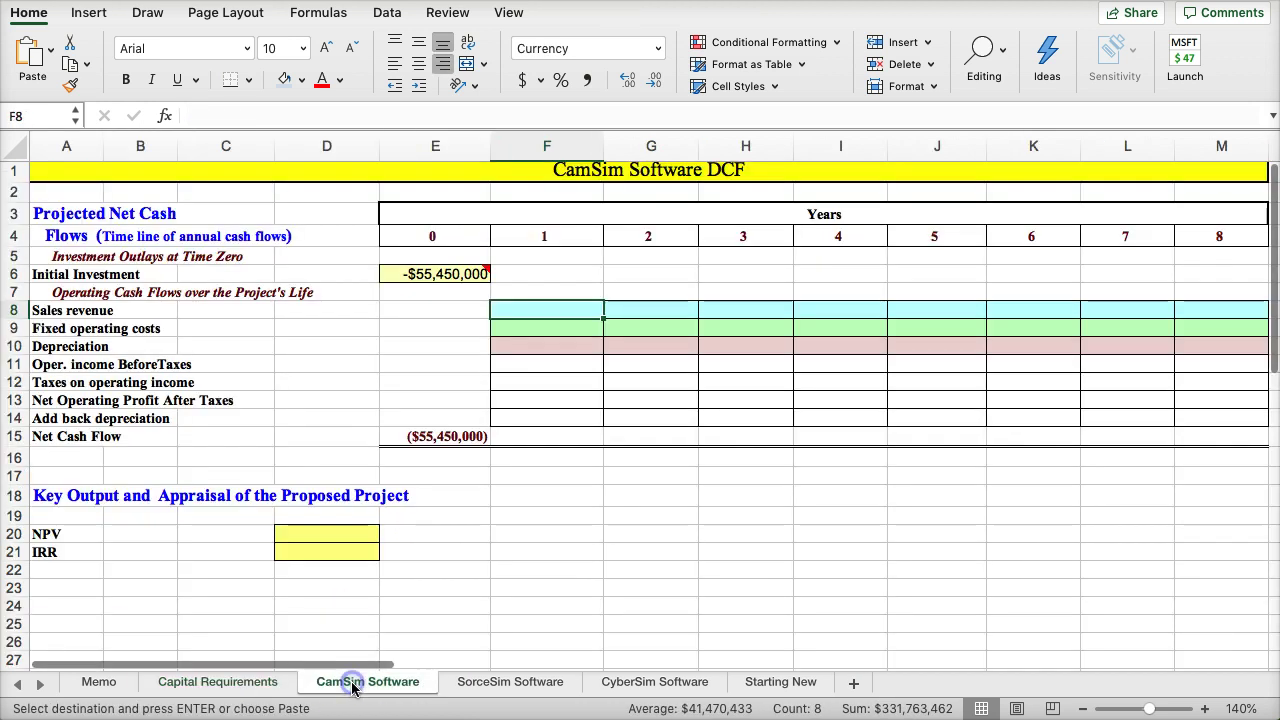
pyautogui.rightClick(534, 312)
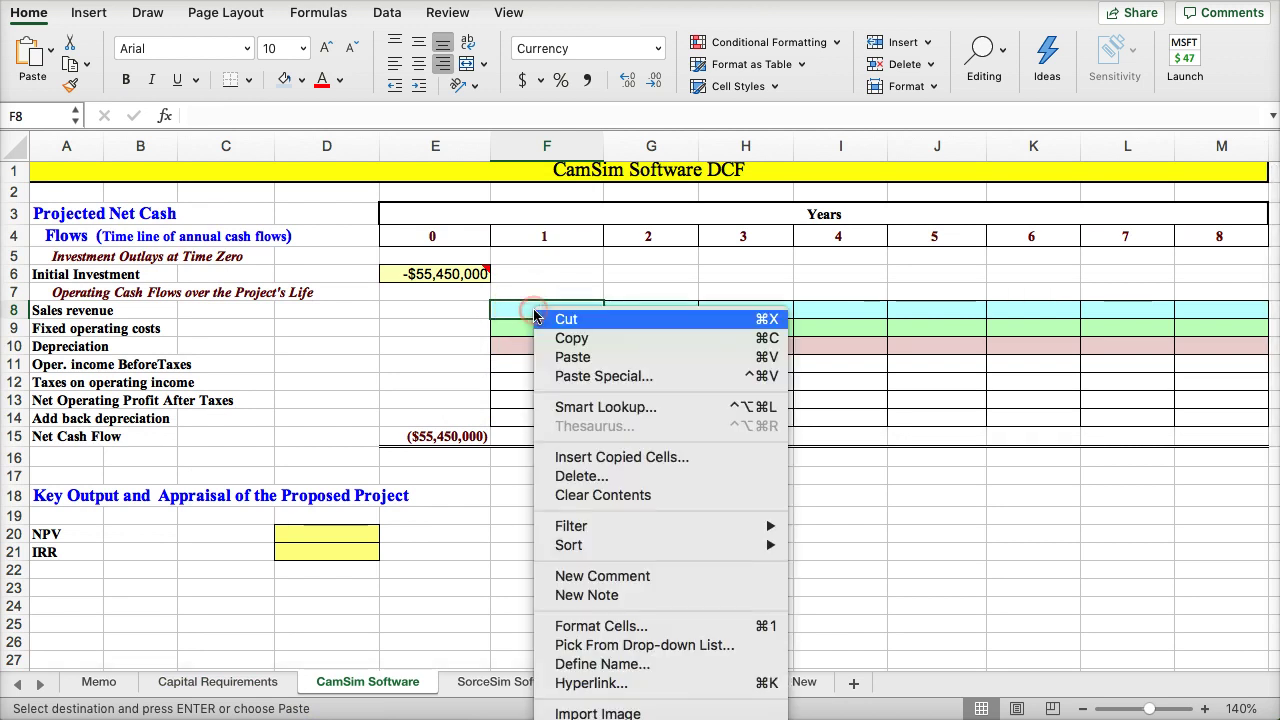
pyautogui.click(571, 377)
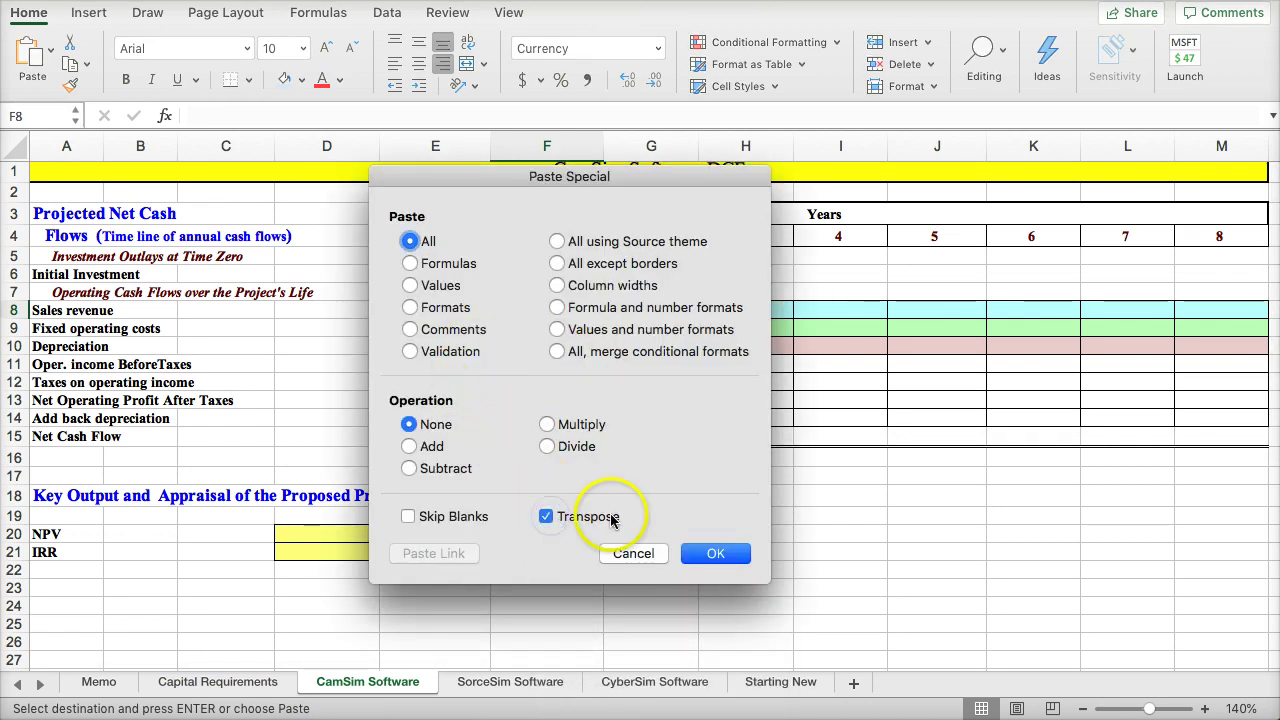
pyautogui.click(716, 553)
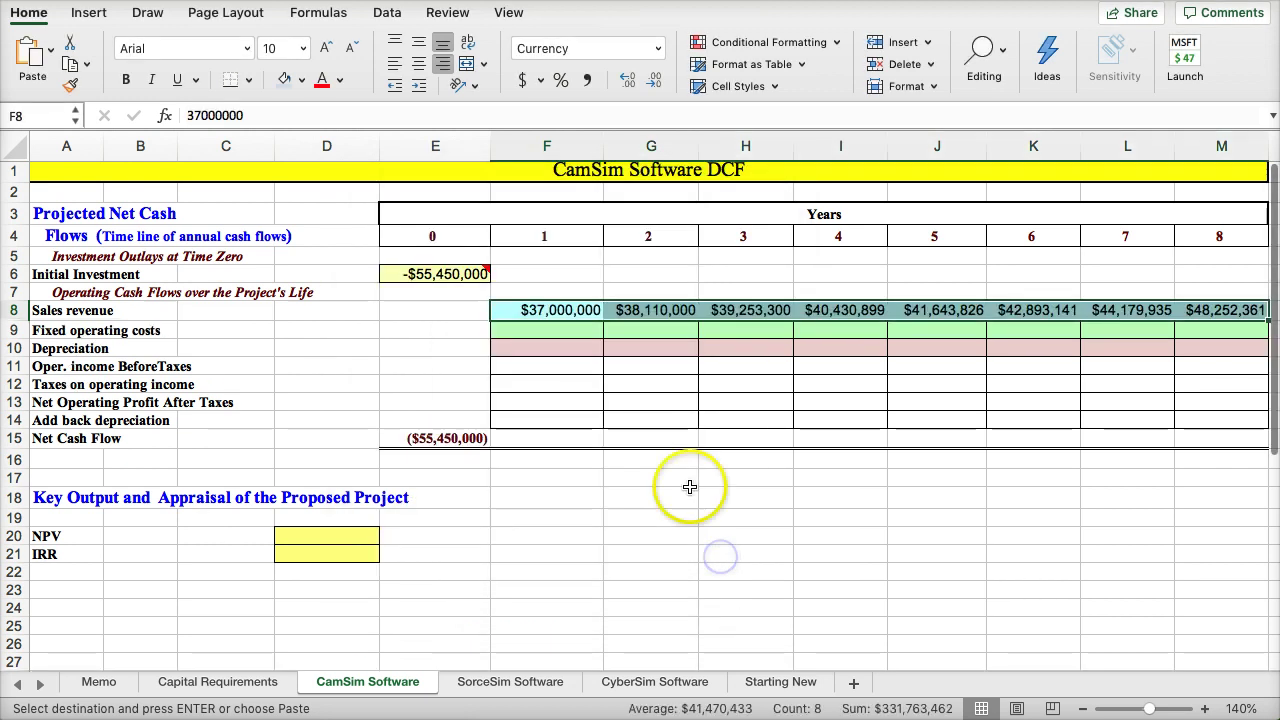
pyautogui.click(604, 460)
pyautogui.moveTo(604, 460); pyautogui.dragTo(891, 314)
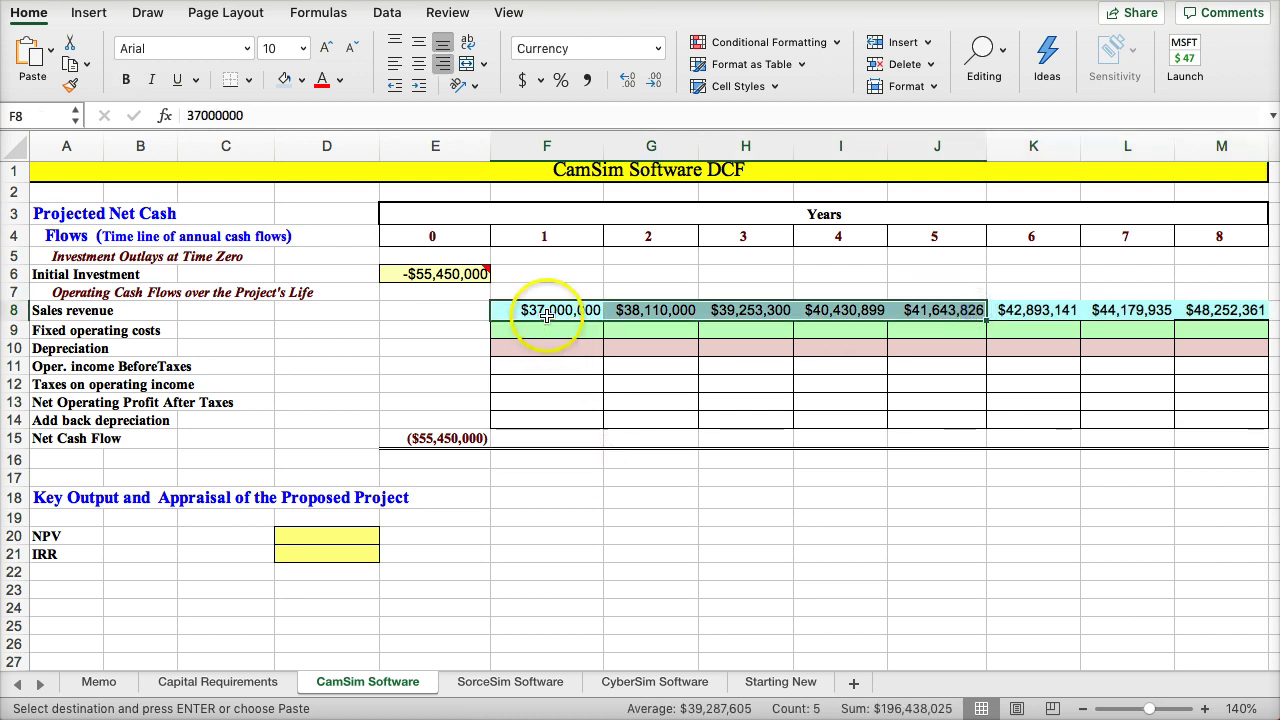
pyautogui.moveTo(551, 309); pyautogui.dragTo(1195, 318)
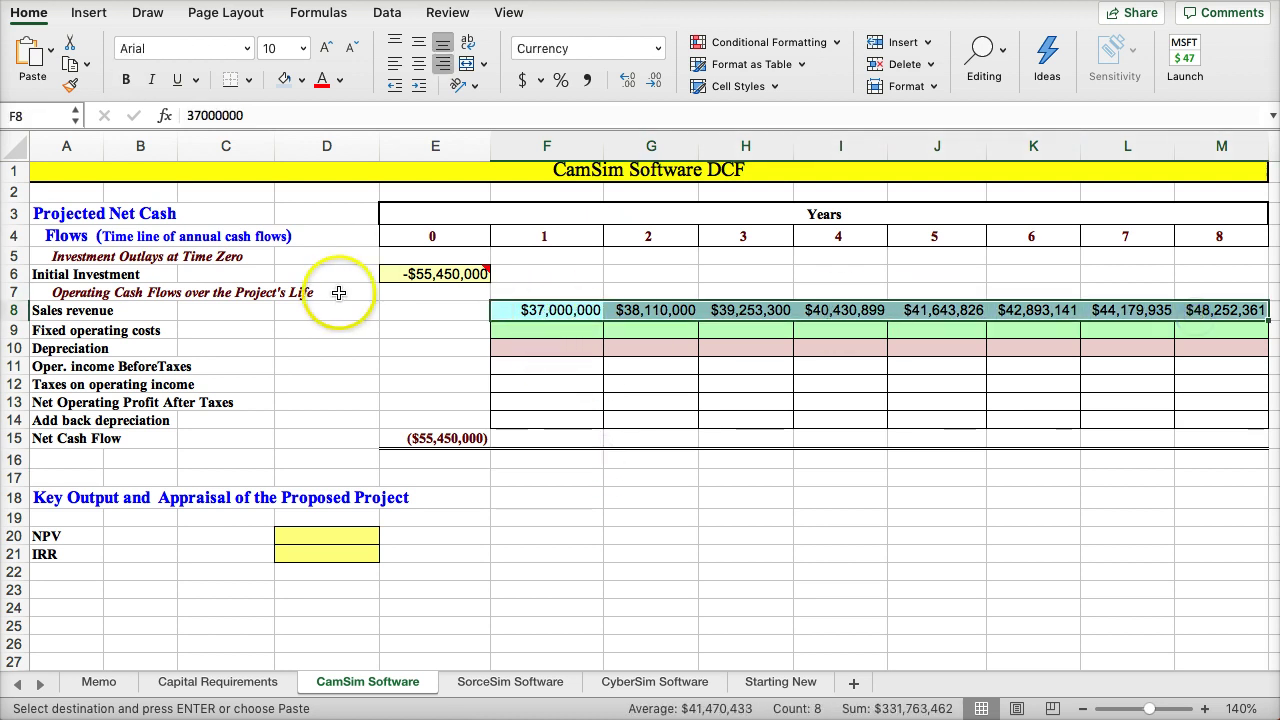
# Step: Apply All Borders to the sales revenue cells F8:M8
pyautogui.click(249, 79)
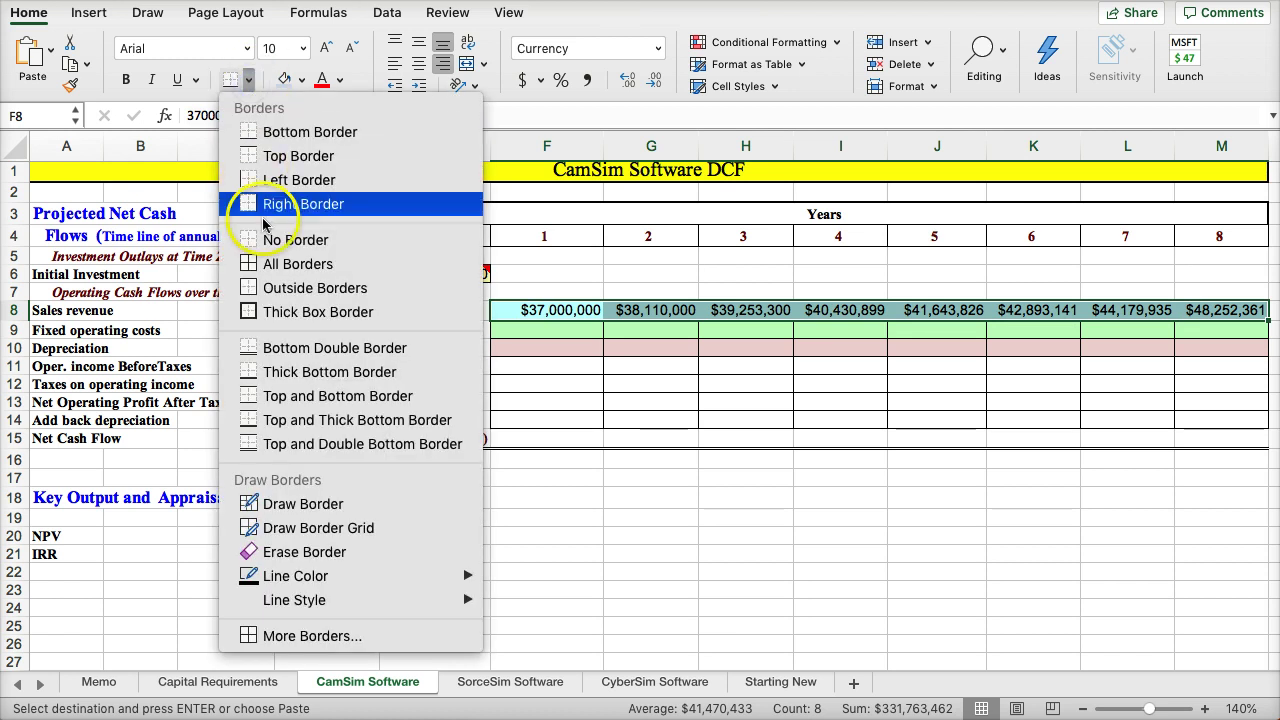
pyautogui.click(249, 266)
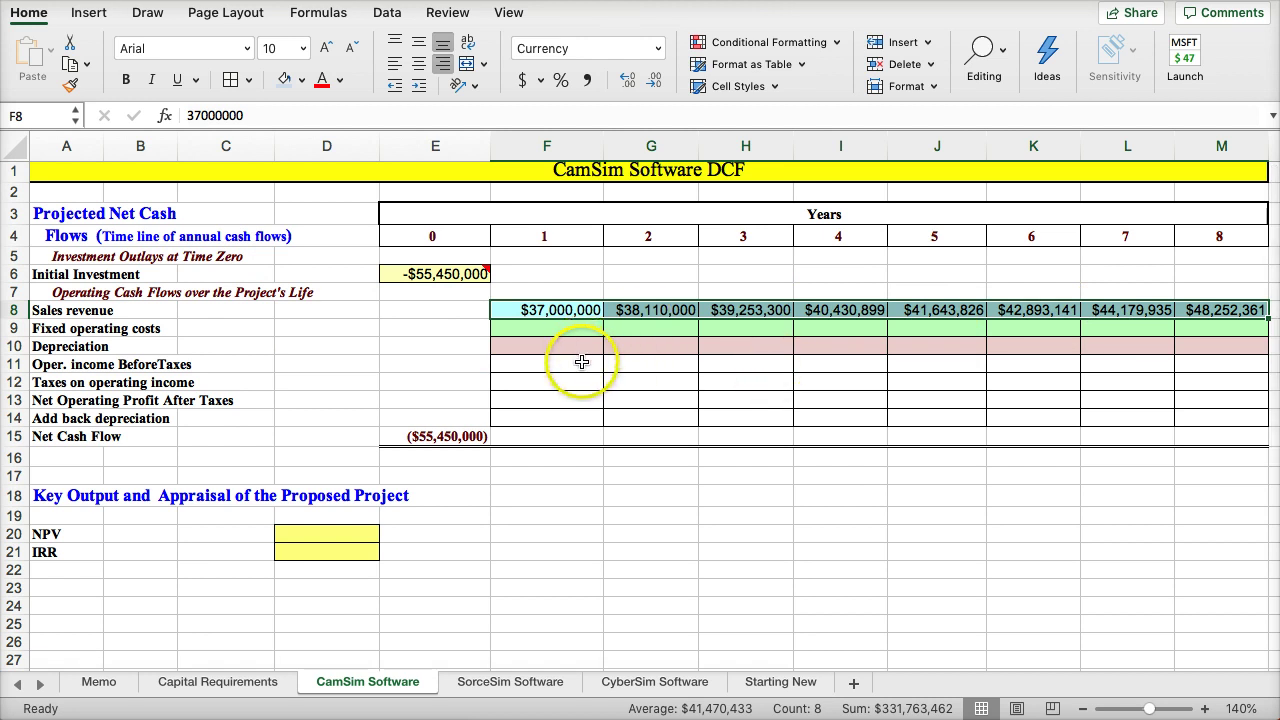
pyautogui.click(554, 330)
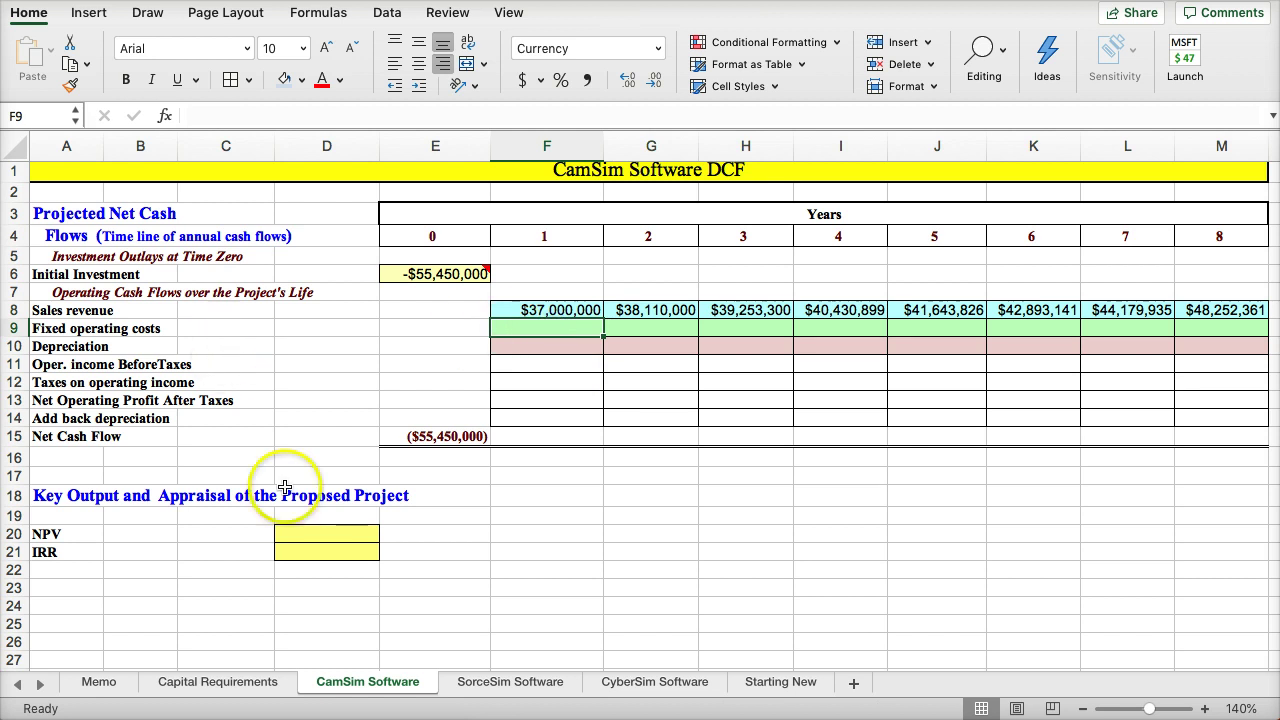
# Step: Enter ='Capital Requirements'!B21 in F9 for year-1 fixed costs of $15,392,250
pyautogui.click(214, 682)
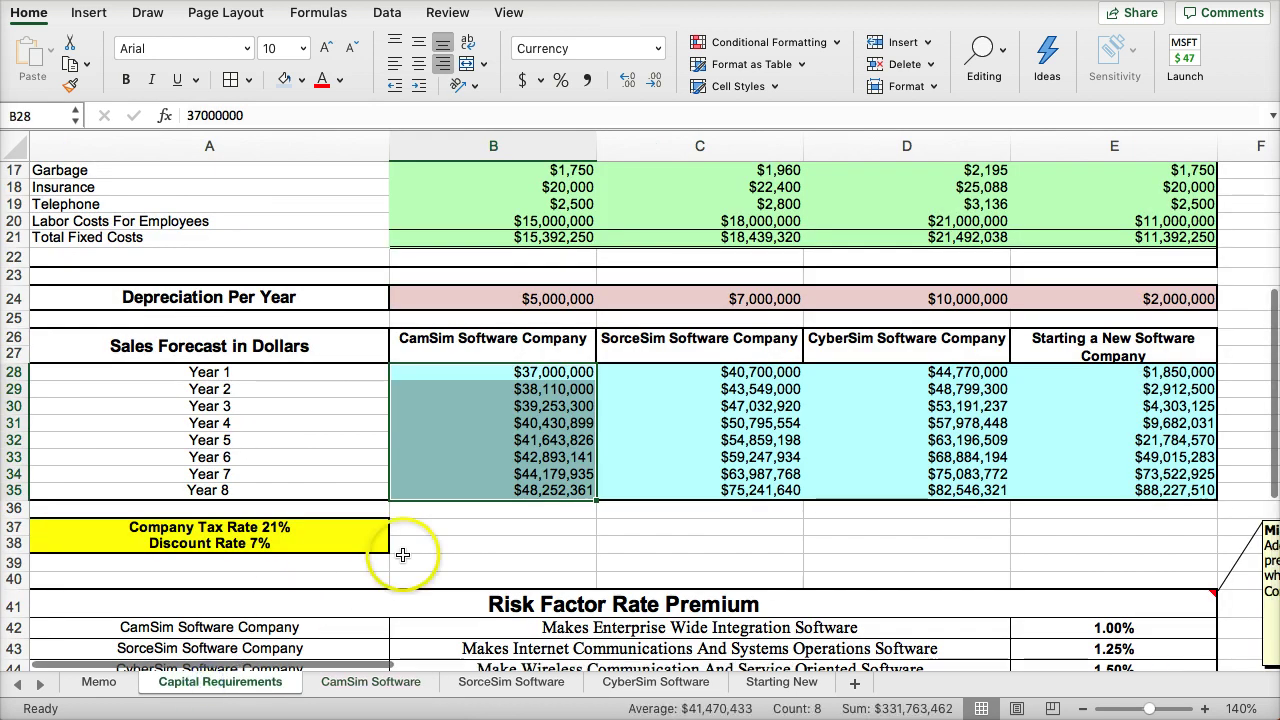
pyautogui.scroll(4, 424, 514)
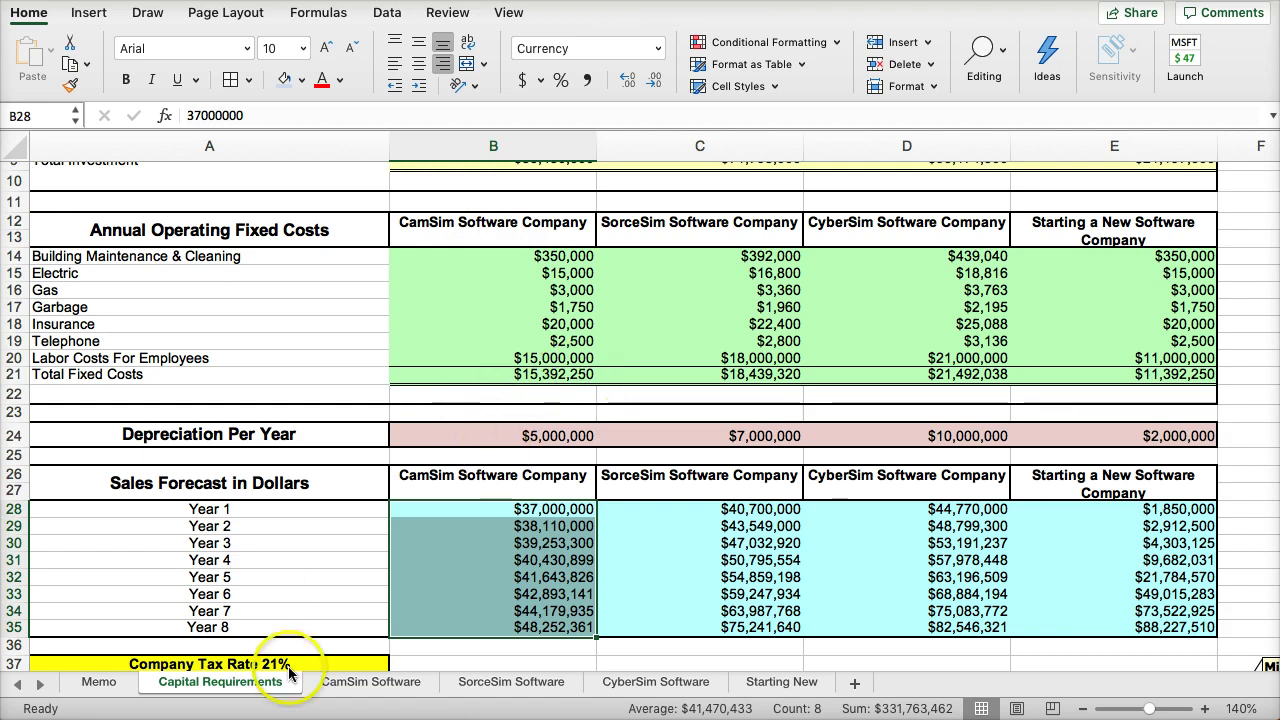
pyautogui.click(360, 682)
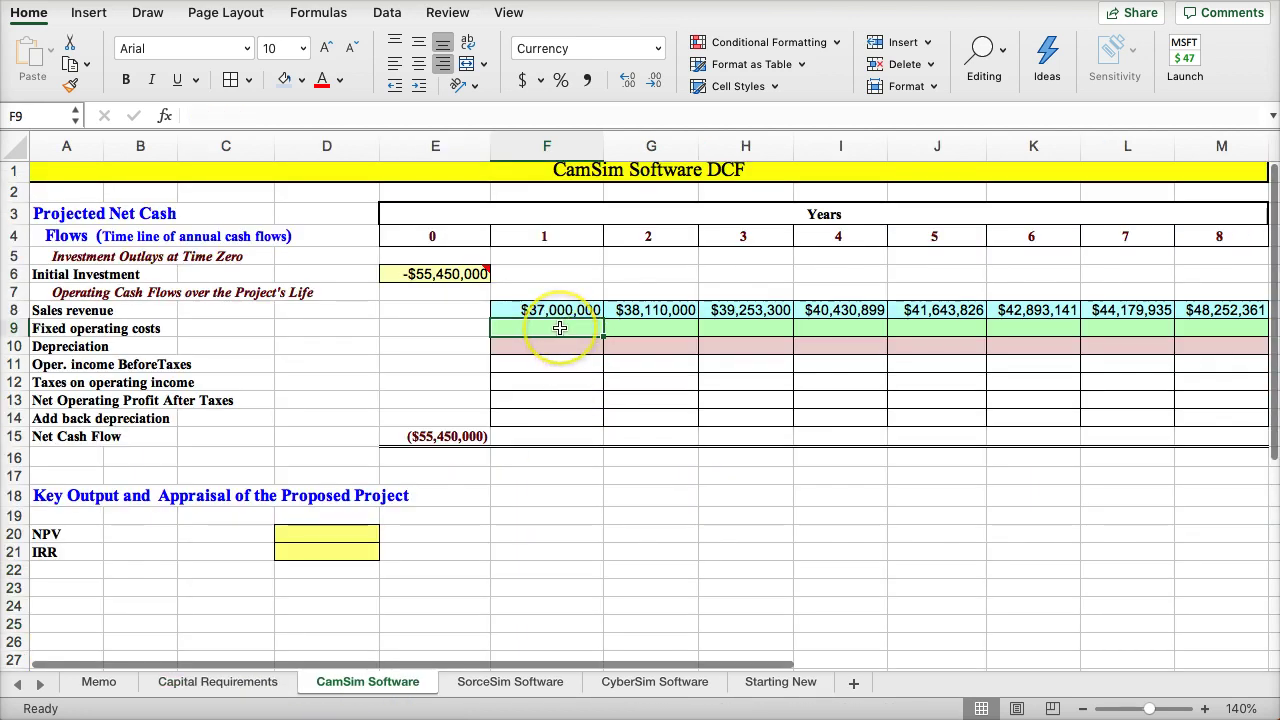
pyautogui.write('=')
pyautogui.click(323, 594)
pyautogui.click(210, 680)
pyautogui.click(481, 313)
pyautogui.click(502, 393)
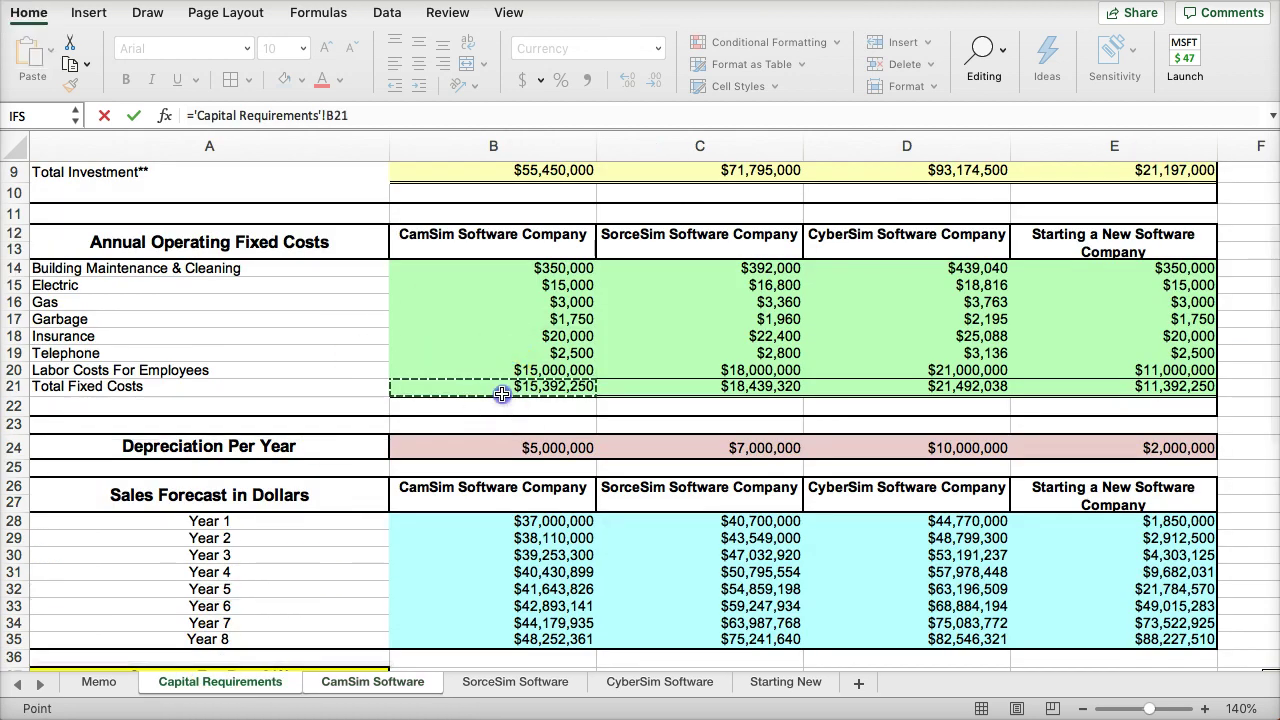
pyautogui.press('Return')
# Step: Make the reference absolute as $B$21 and fill it across to M9
pyautogui.click(528, 330)
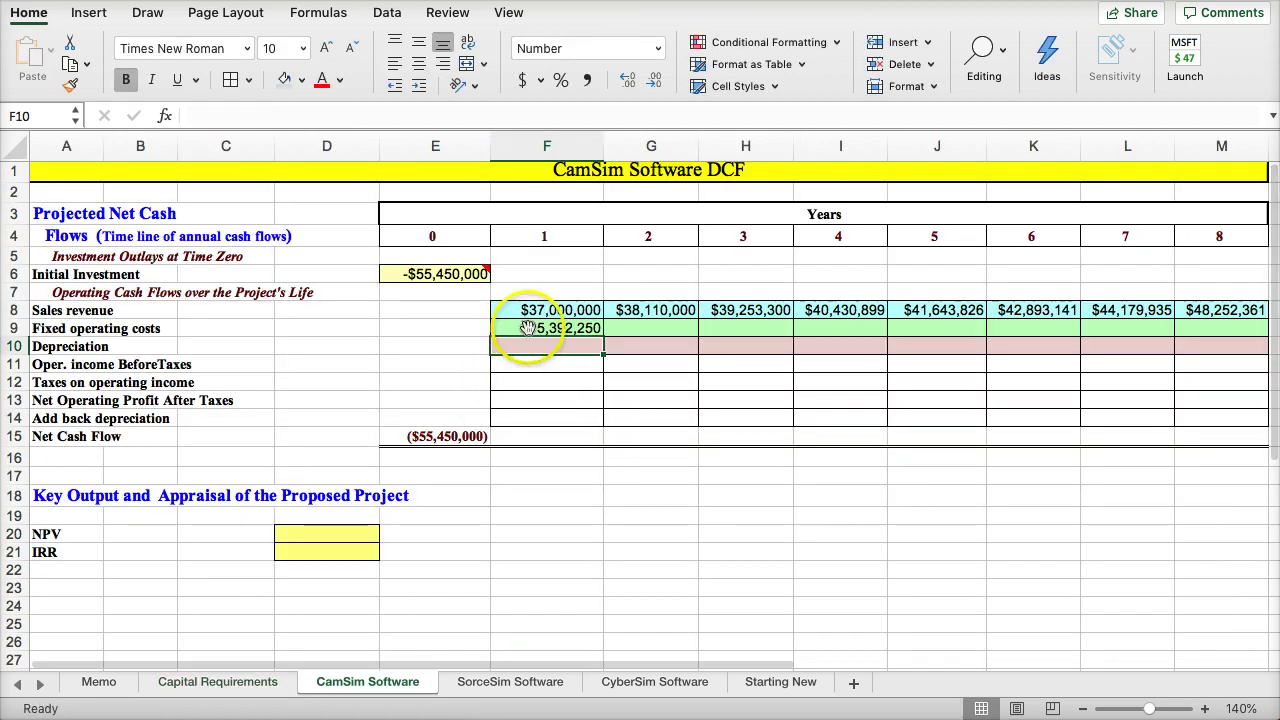
pyautogui.click(326, 115)
pyautogui.press('F4')
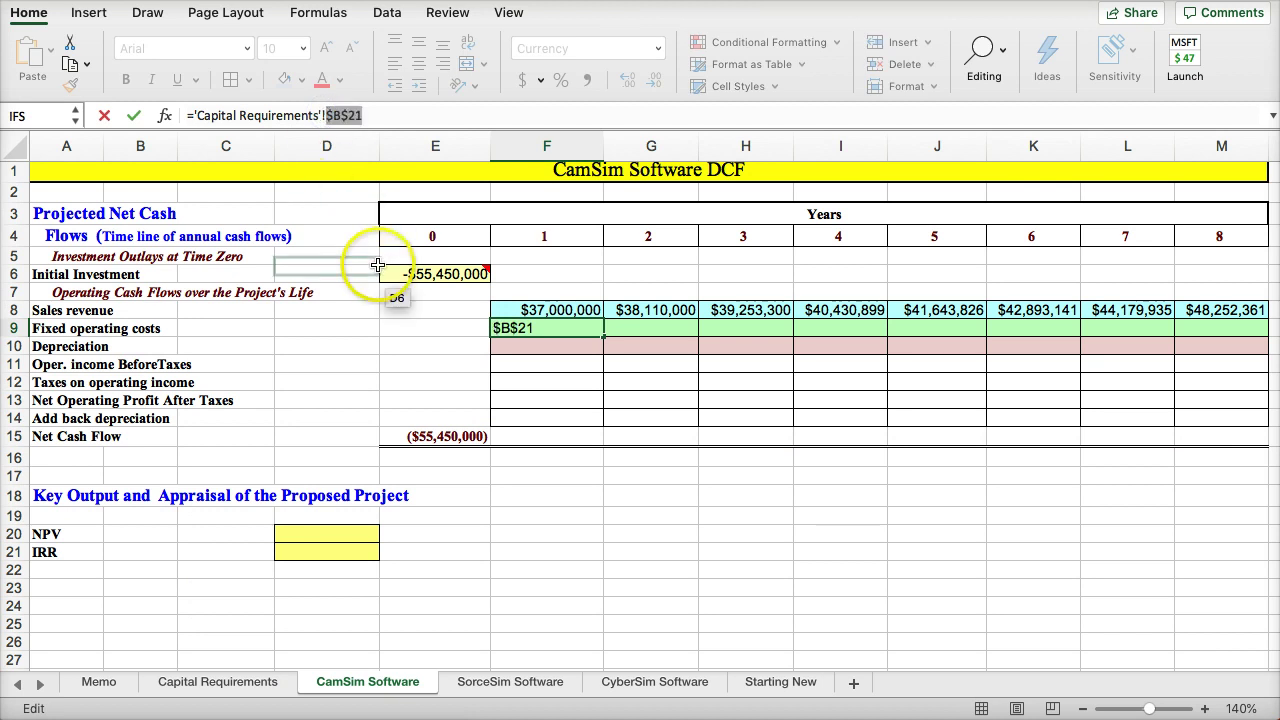
pyautogui.press('Return')
pyautogui.click(520, 328)
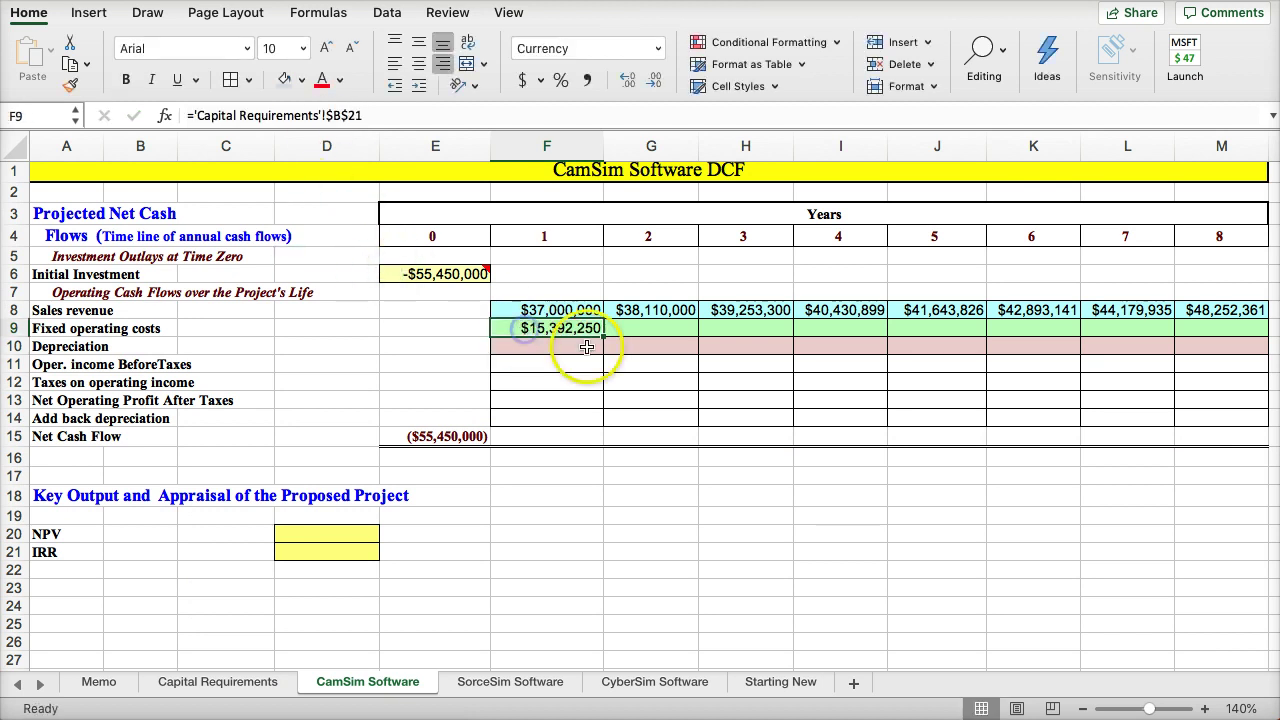
pyautogui.moveTo(604, 337); pyautogui.dragTo(1243, 337)
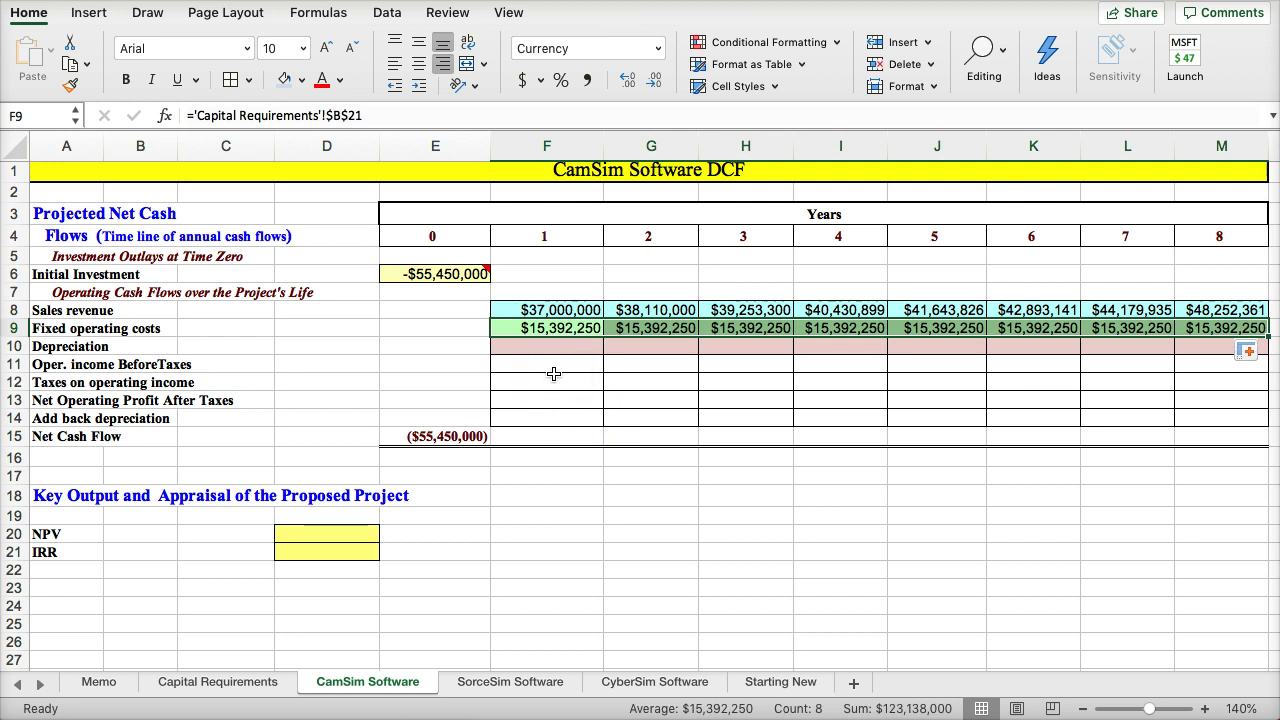
pyautogui.click(533, 350)
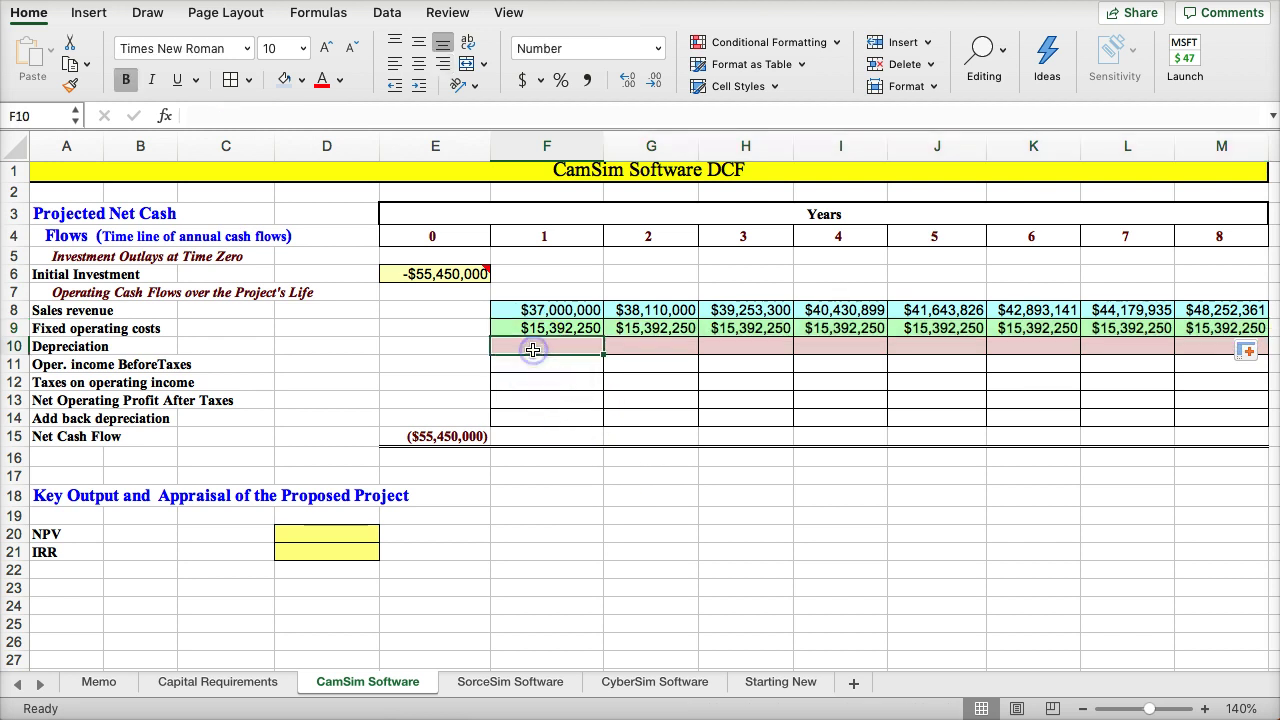
# Step: Enter =+'Capital Requirements'!B24 in F10 for year-1 depreciation of 5,000,000
pyautogui.click(248, 687)
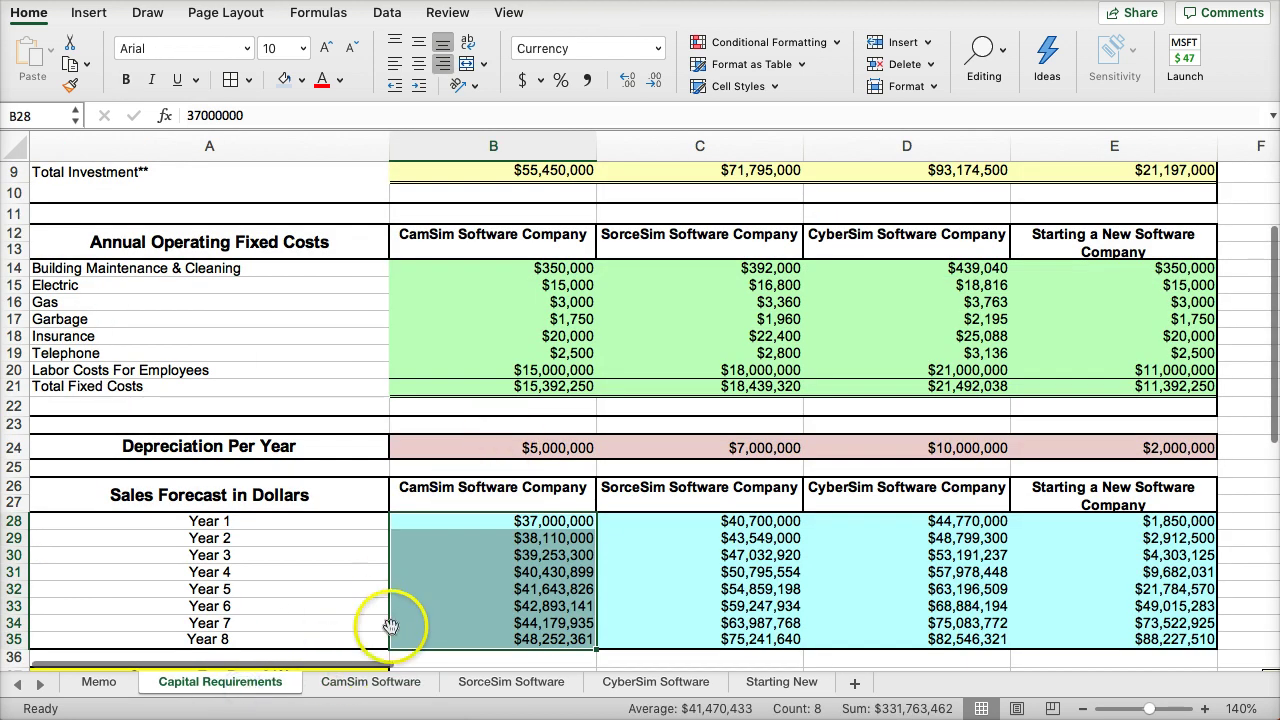
pyautogui.click(379, 684)
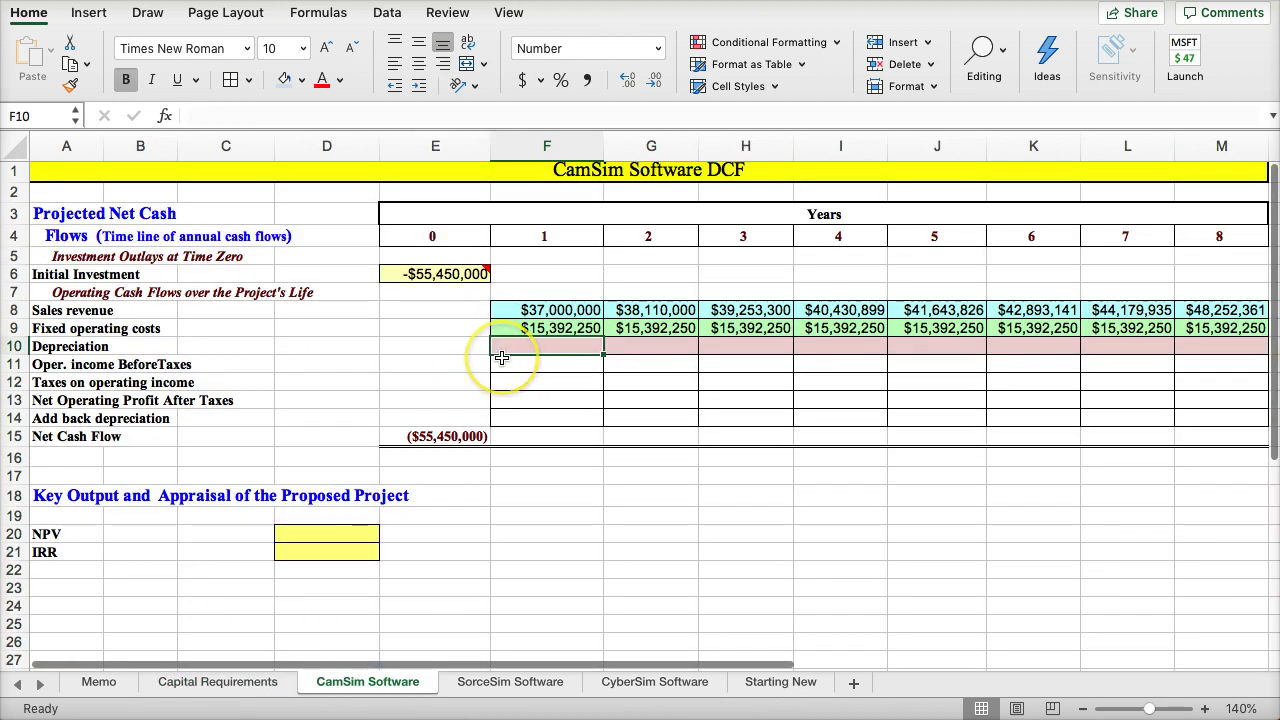
pyautogui.write('+')
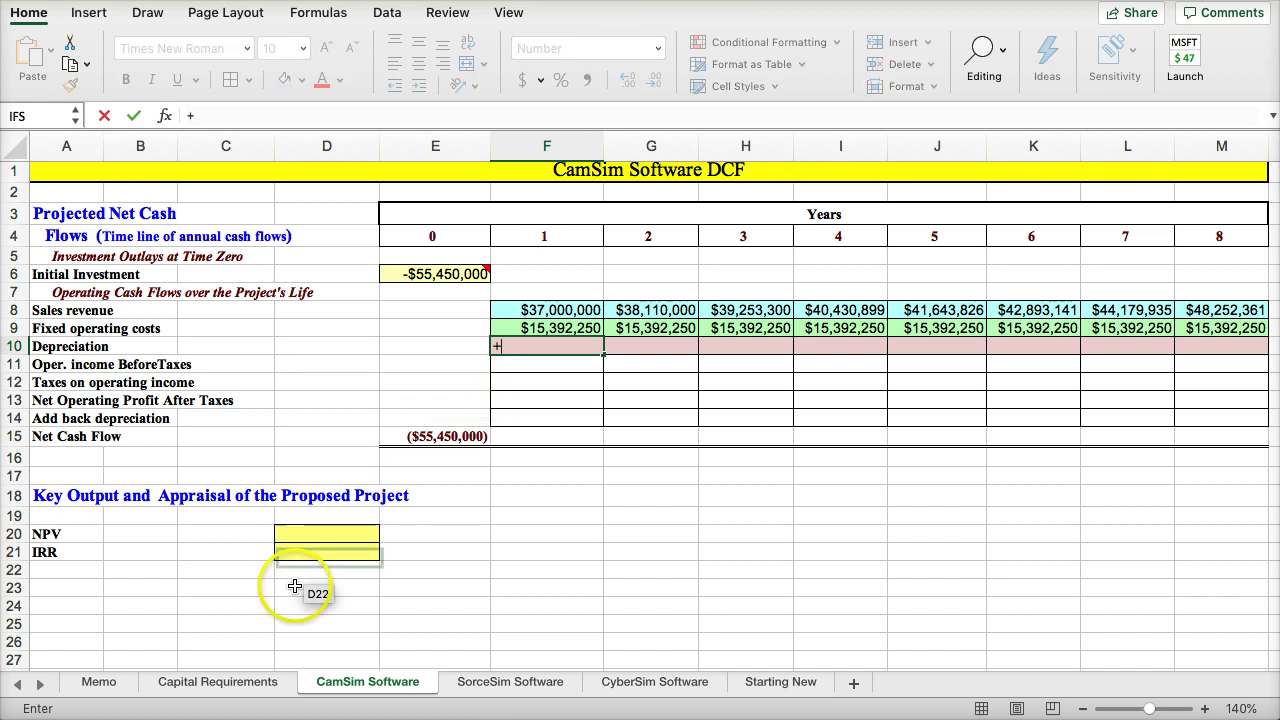
pyautogui.click(217, 681)
pyautogui.click(500, 447)
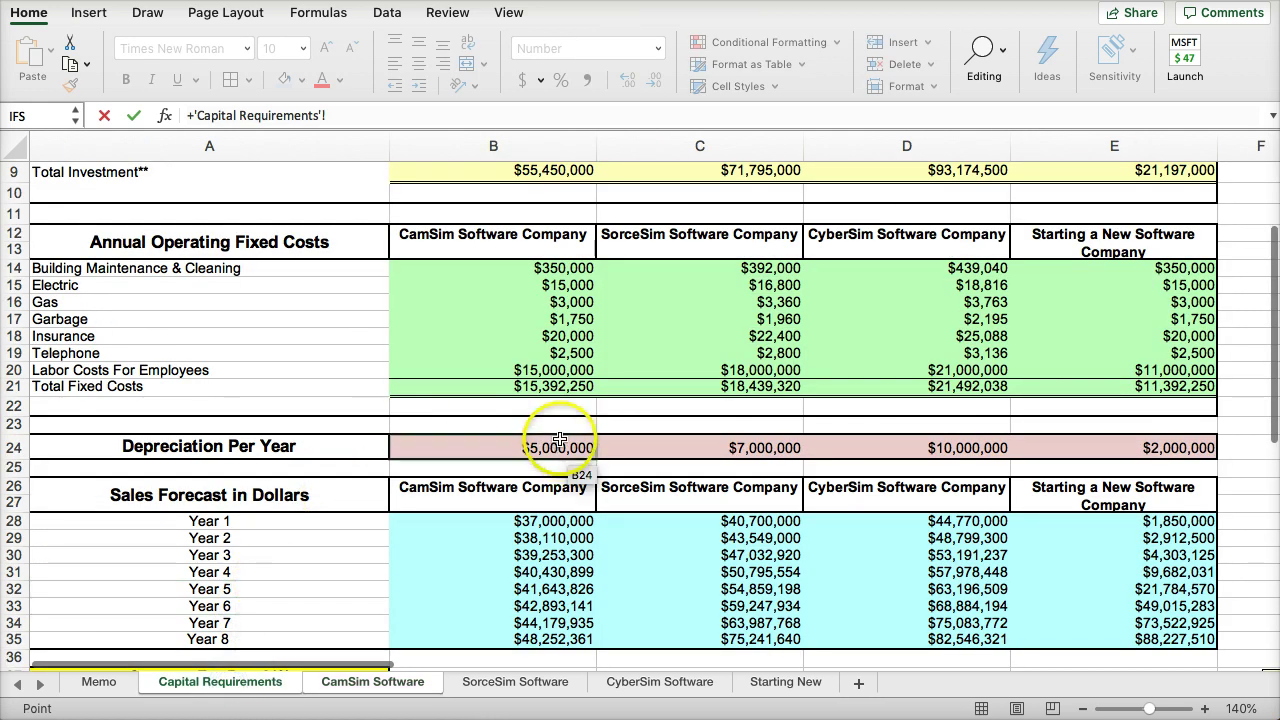
pyautogui.press('Return')
# Step: Lock the reference as $B$24 and fill the depreciation across to M10
pyautogui.click(568, 346)
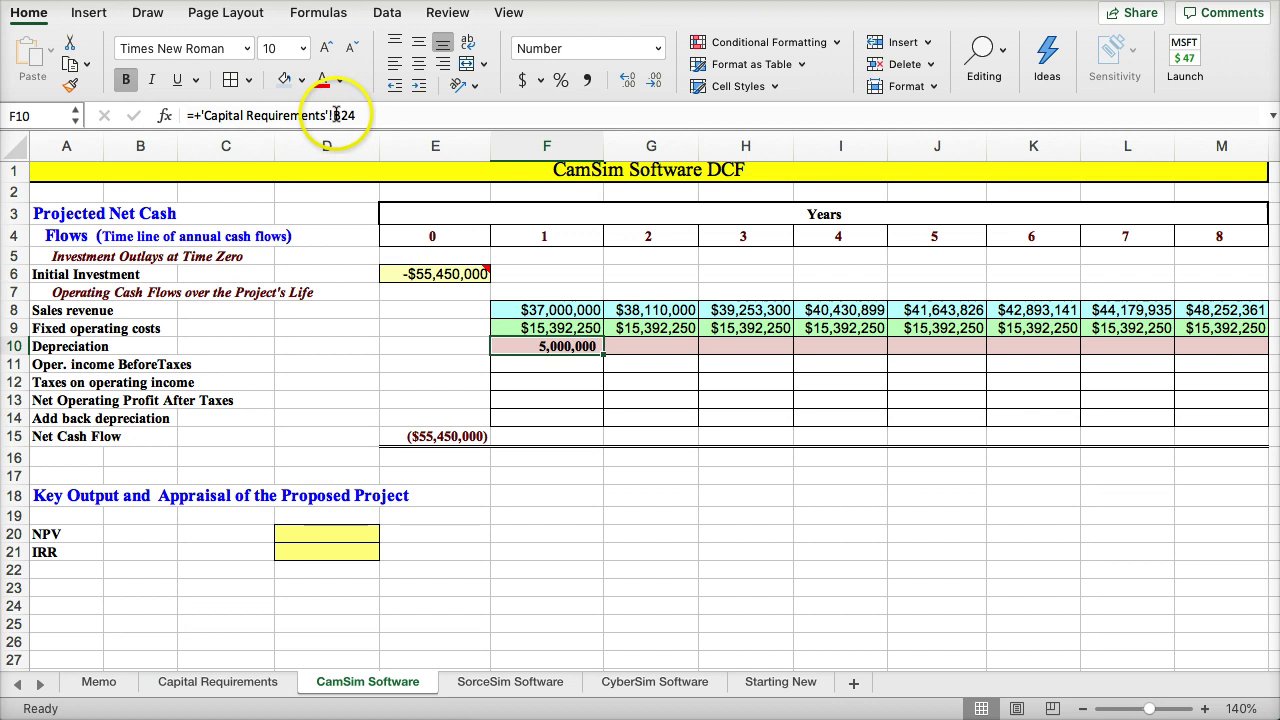
pyautogui.click(334, 115)
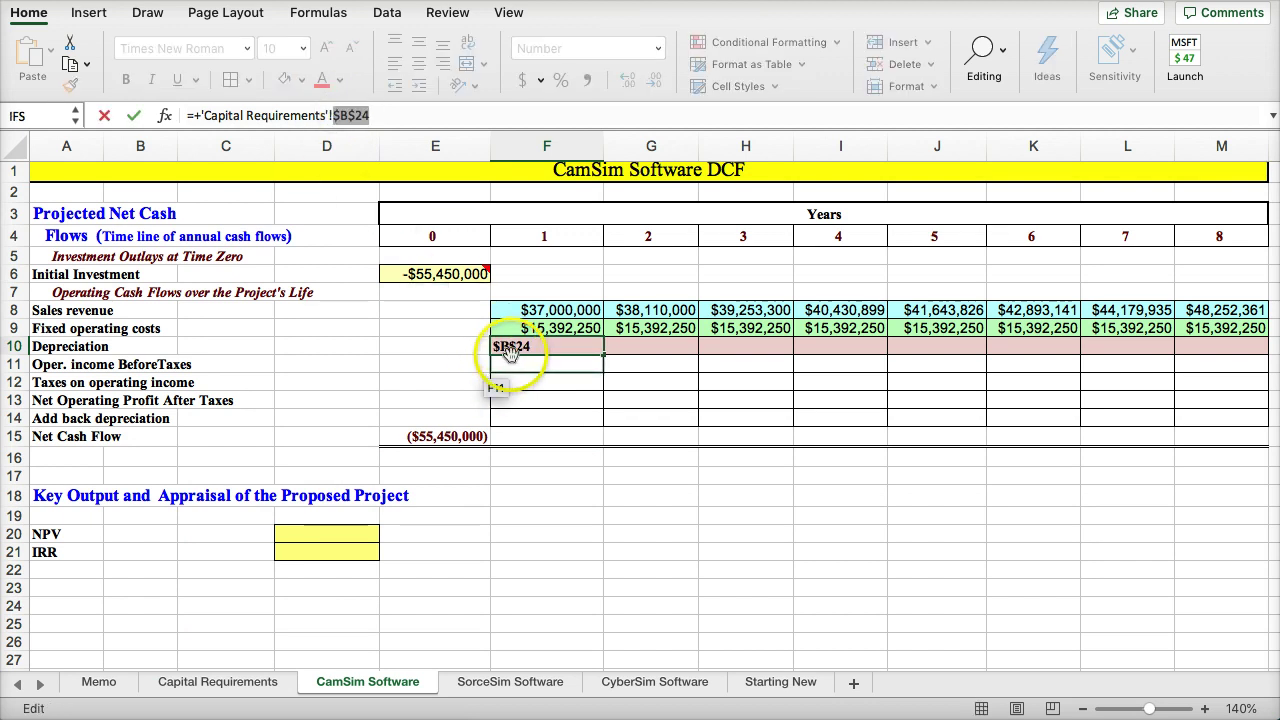
pyautogui.press('Return')
pyautogui.click(595, 350)
pyautogui.moveTo(603, 354); pyautogui.dragTo(977, 368)
pyautogui.press('Left')
pyautogui.press('Left')
pyautogui.press('Left')
pyautogui.press('Left')
pyautogui.press('Left')
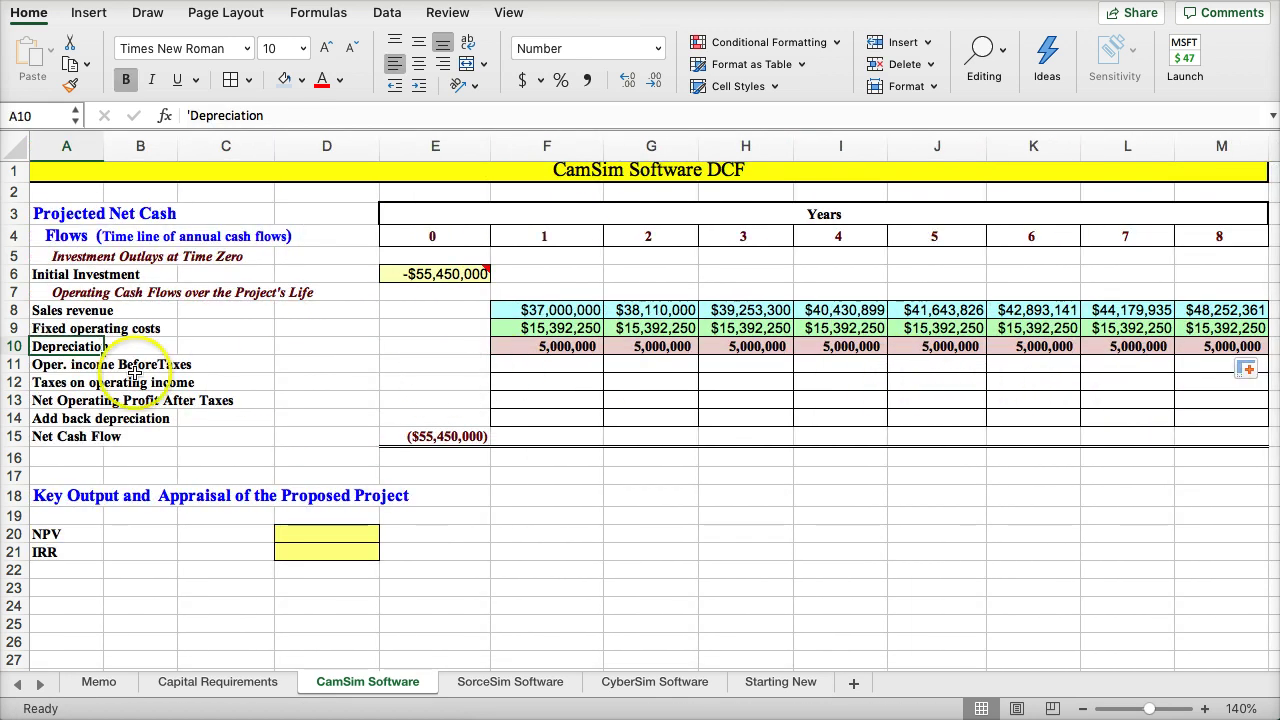
# Step: Enter the year-1 operating income before taxes formula in F11, giving 16,607,750
pyautogui.click(507, 363)
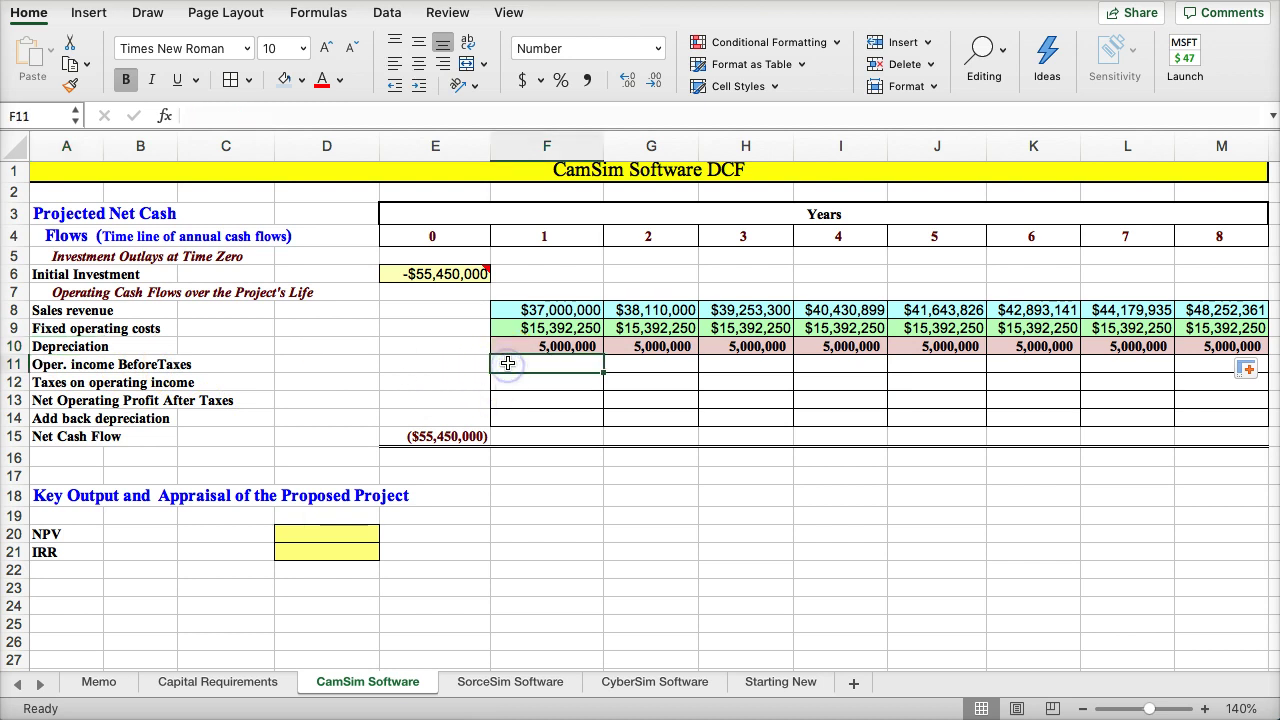
pyautogui.write('+')
pyautogui.click(521, 309)
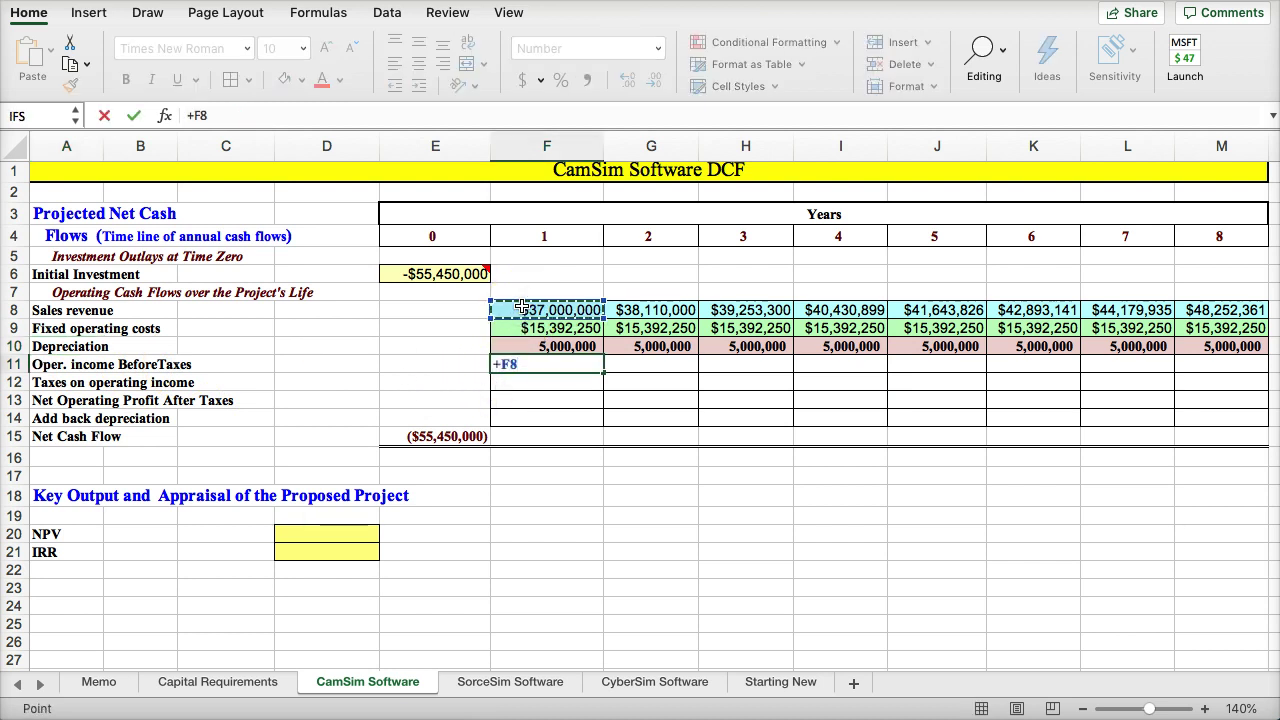
pyautogui.write('-')
pyautogui.click(522, 327)
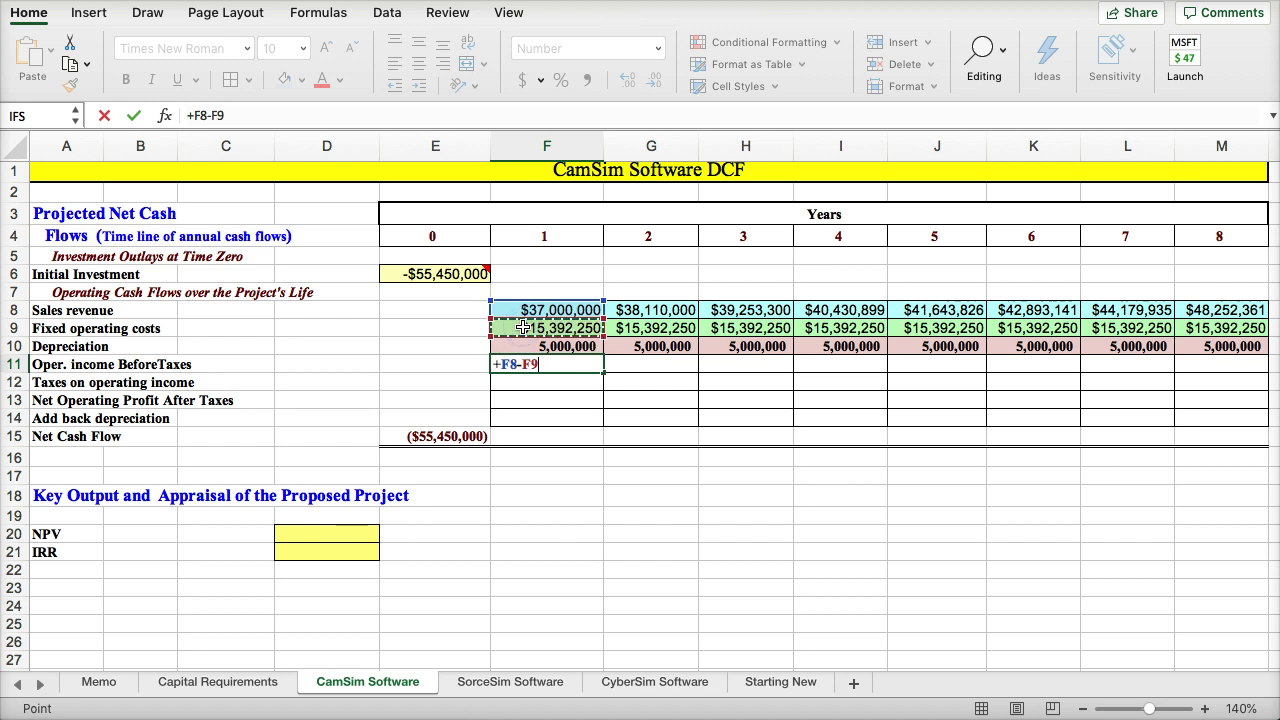
pyautogui.press('Return')
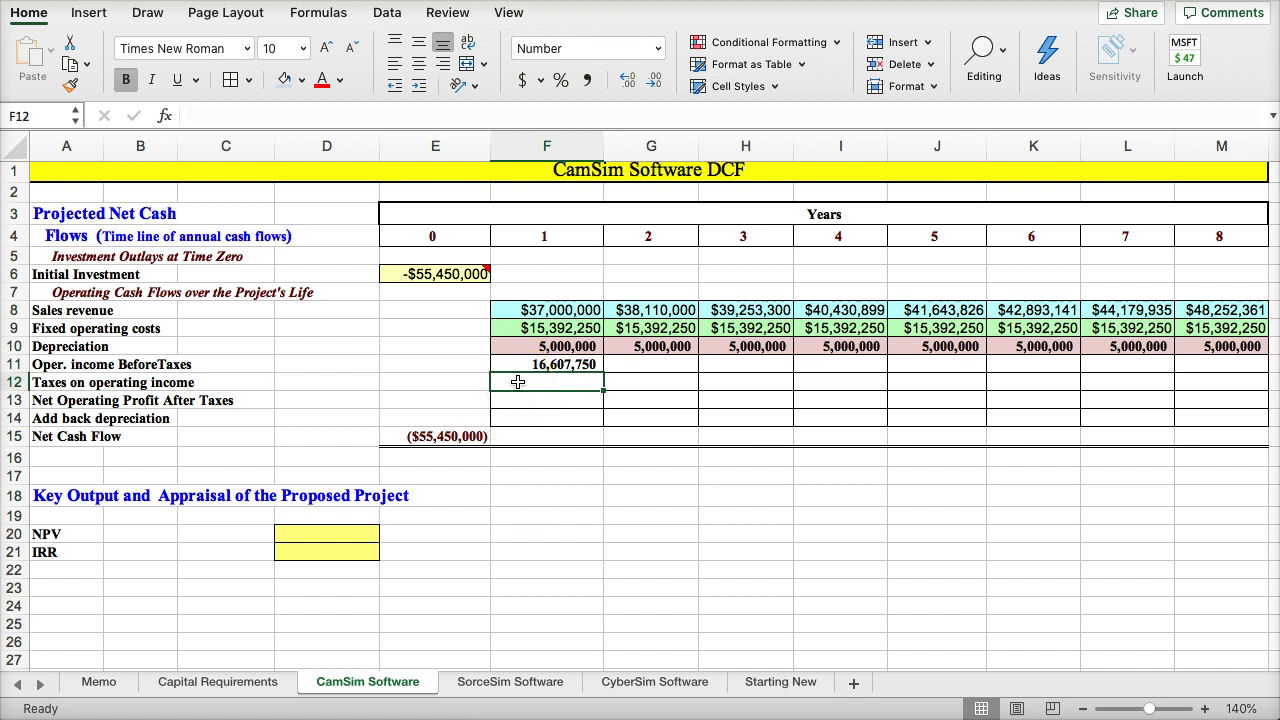
# Step: Check the 21% company tax rate, then start the year-1 taxes formula in F12 from F11
pyautogui.click(222, 684)
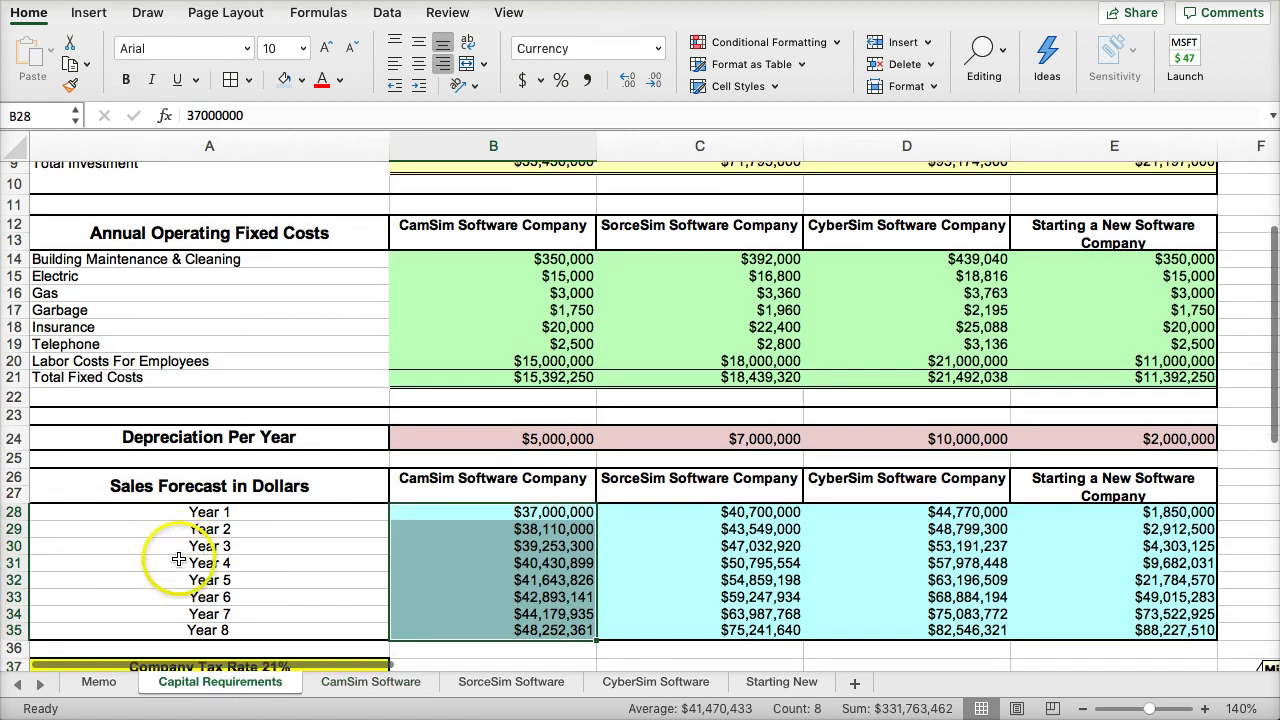
pyautogui.scroll(-2, 178, 557)
pyautogui.click(180, 600)
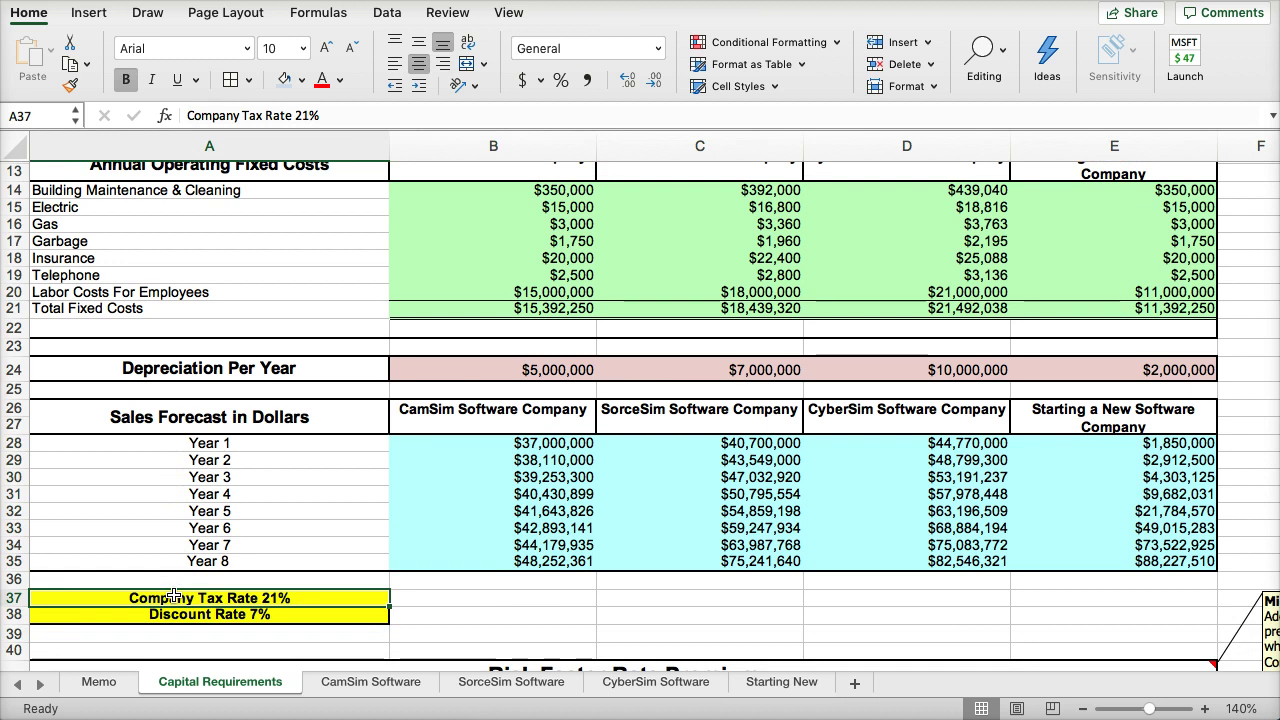
pyautogui.click(345, 681)
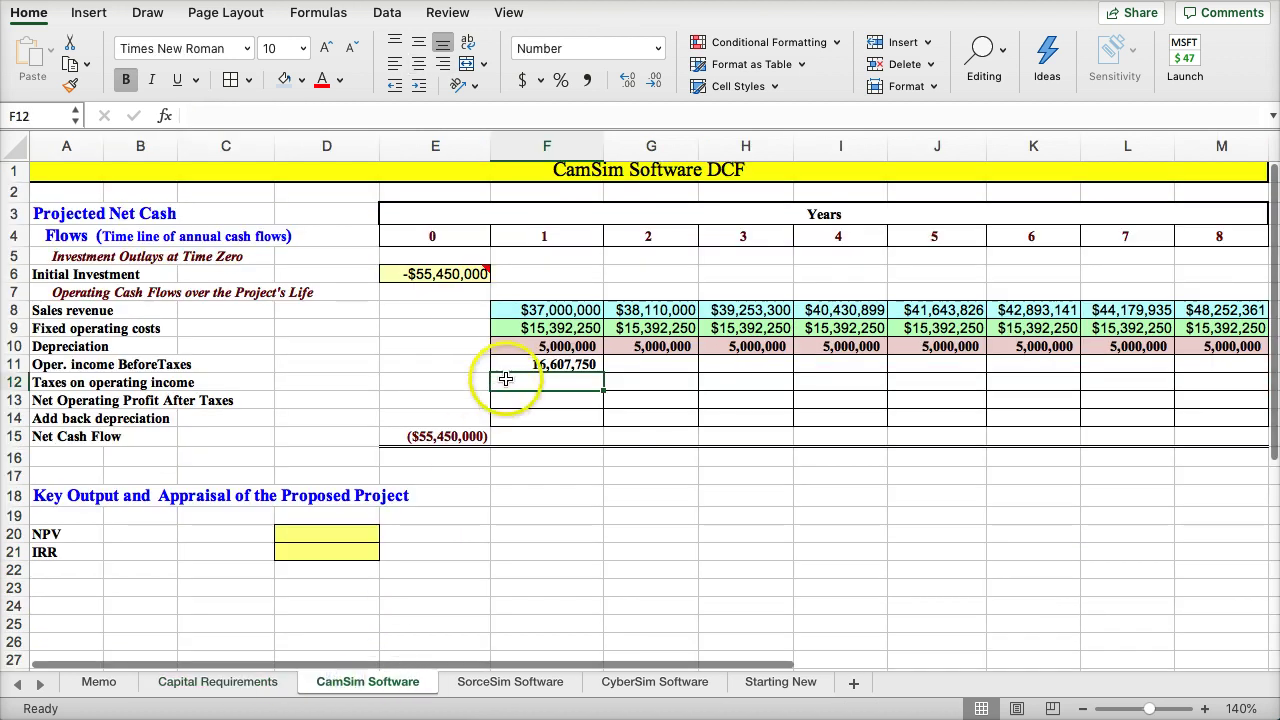
pyautogui.click(248, 682)
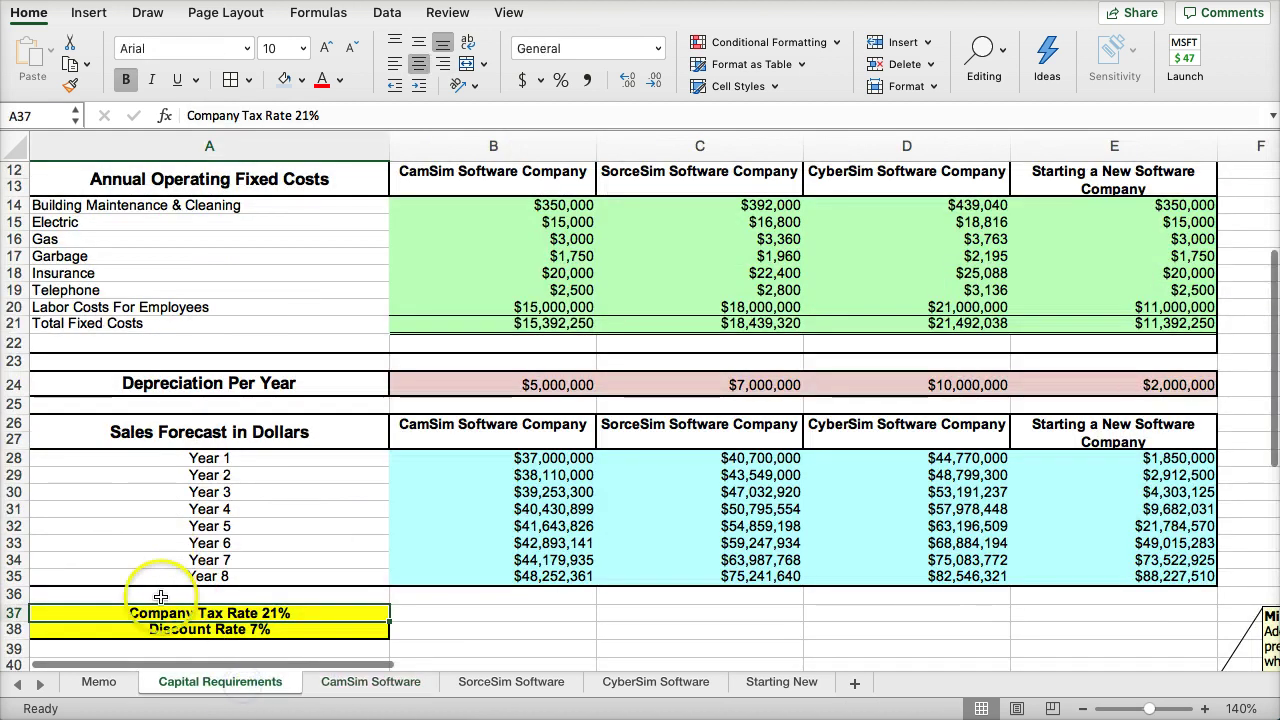
pyautogui.click(348, 684)
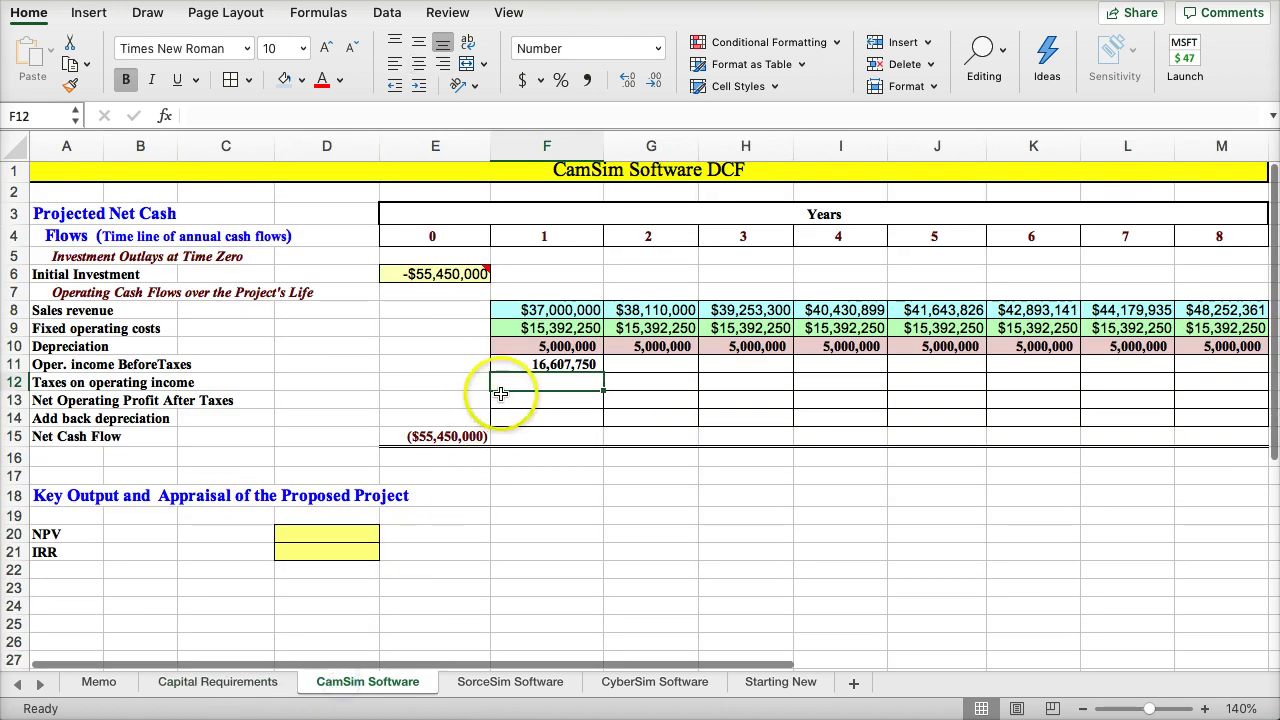
pyautogui.write('+')
pyautogui.click(519, 370)
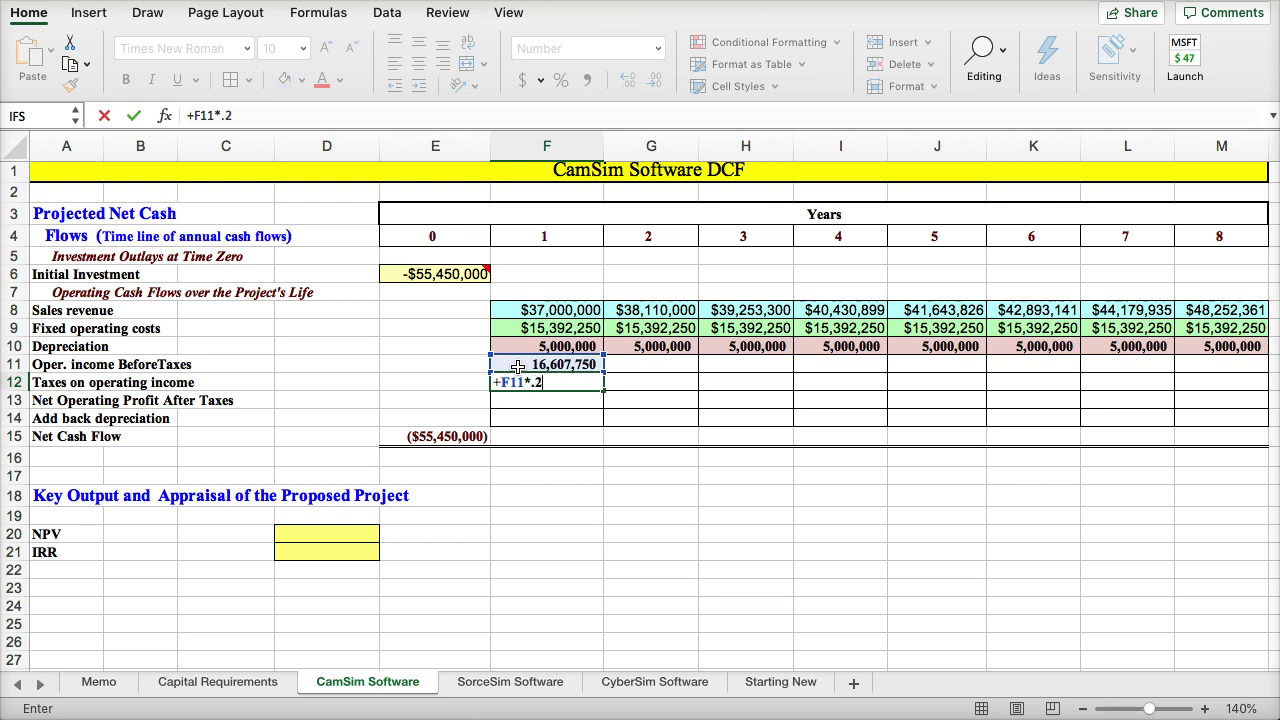
# Step: Enter year-1 taxes (3,487,628), after-tax profit =F11-F12 (13,120,123) and depreciation add-back =F10 (5,000,000)
pyautogui.press('Return')
pyautogui.click(519, 395)
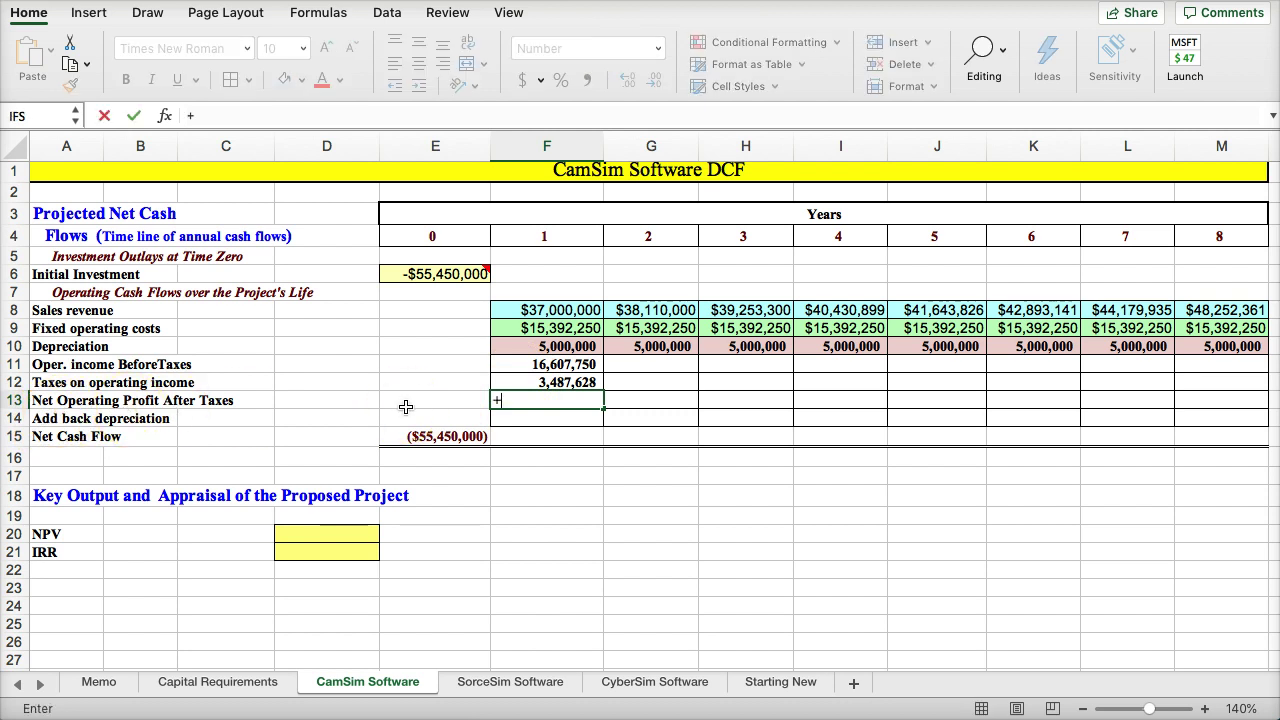
pyautogui.press('Up')
pyautogui.press('Up')
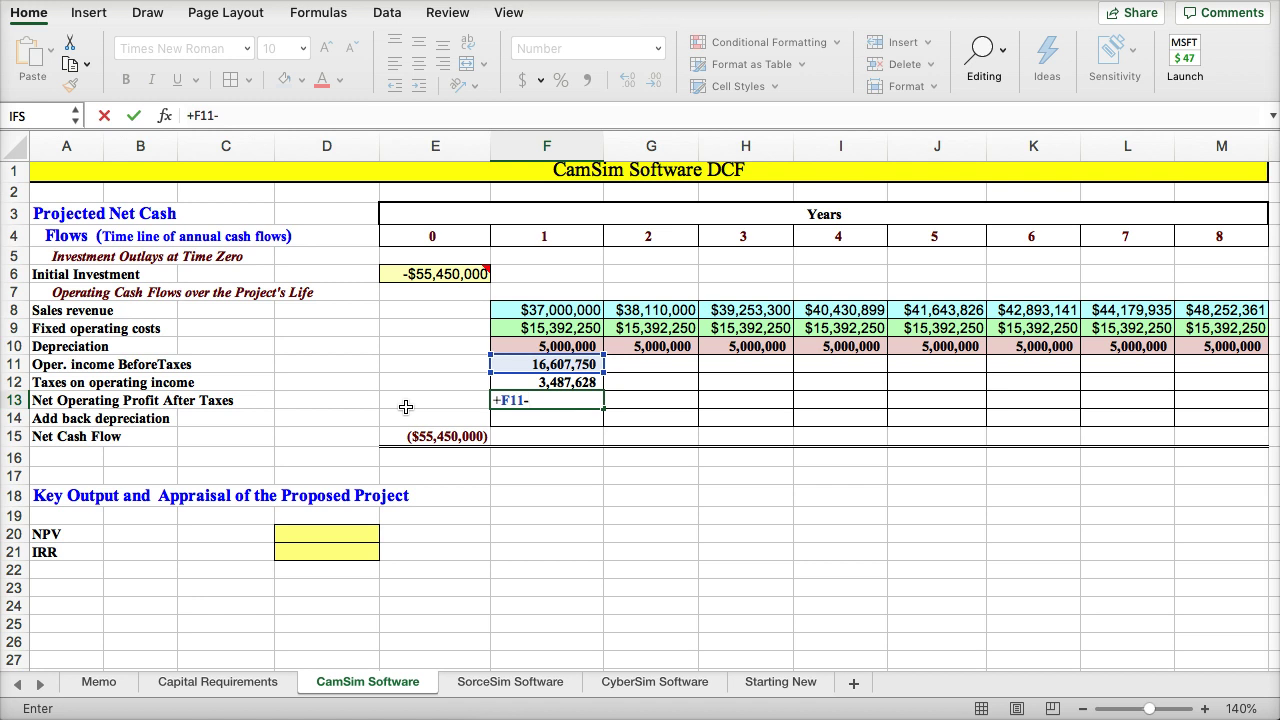
pyautogui.press('Up')
pyautogui.press('Return')
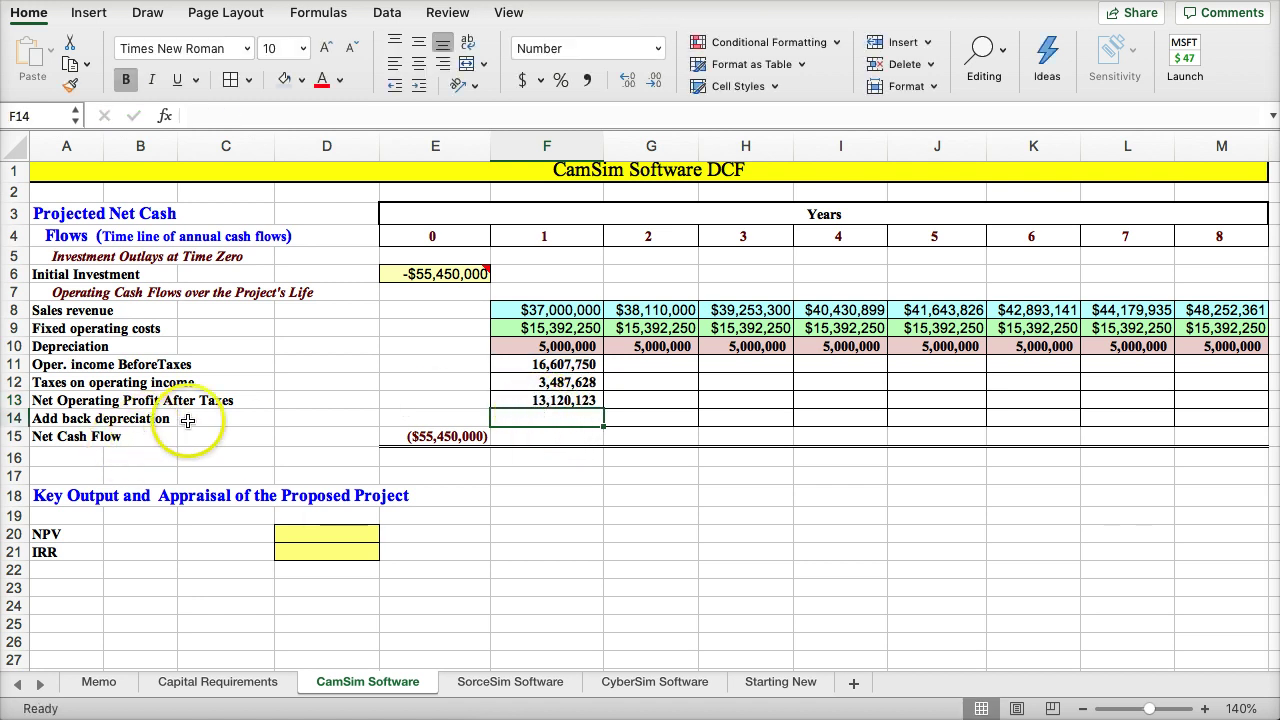
pyautogui.write('+')
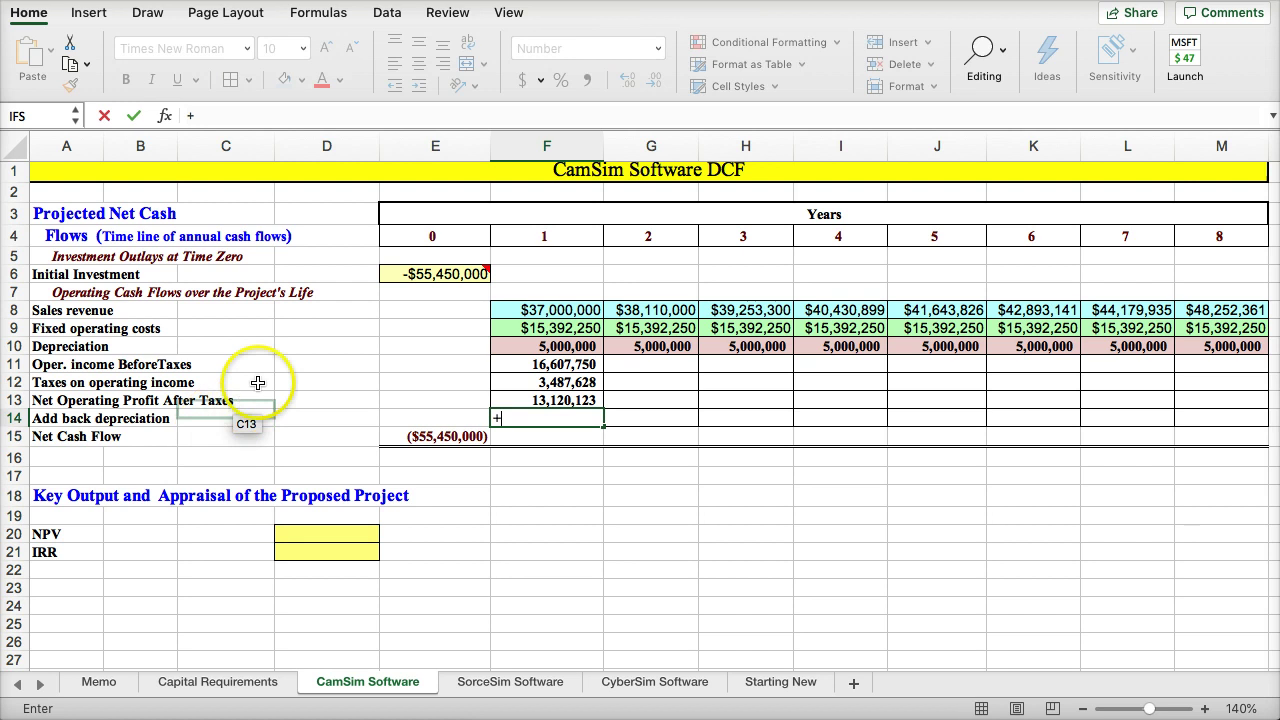
pyautogui.click(511, 346)
pyautogui.press('Return')
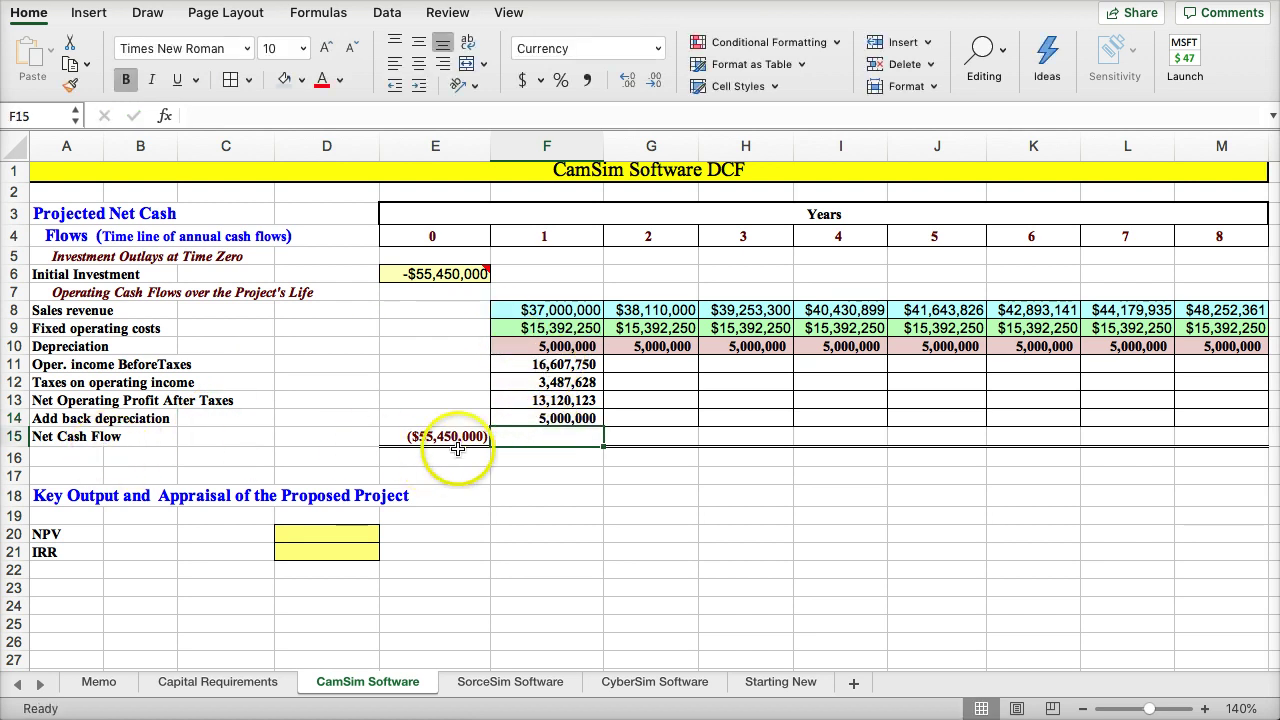
# Step: Enter =+F14+F13 in F15 for a year-1 net cash flow of $18,120,123
pyautogui.click(506, 462)
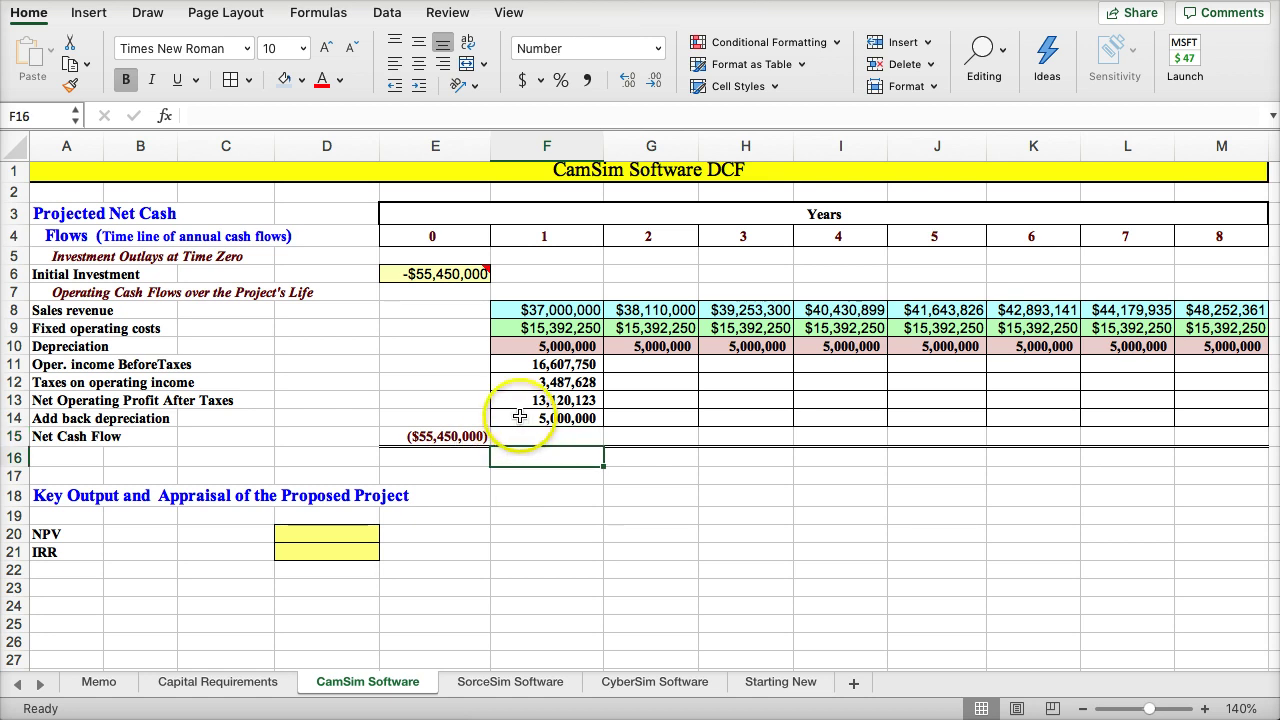
pyautogui.write('+')
pyautogui.click(520, 417)
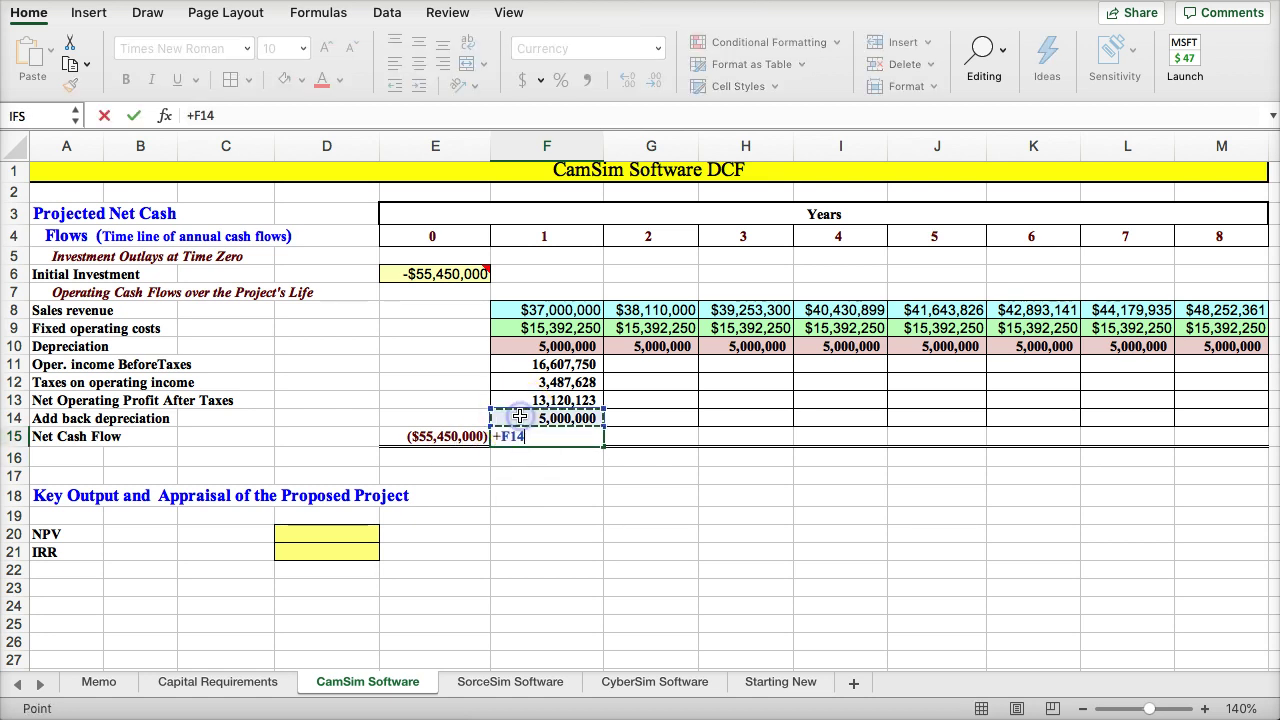
pyautogui.click(519, 398)
pyautogui.click(519, 397)
pyautogui.press('Return')
pyautogui.click(518, 462)
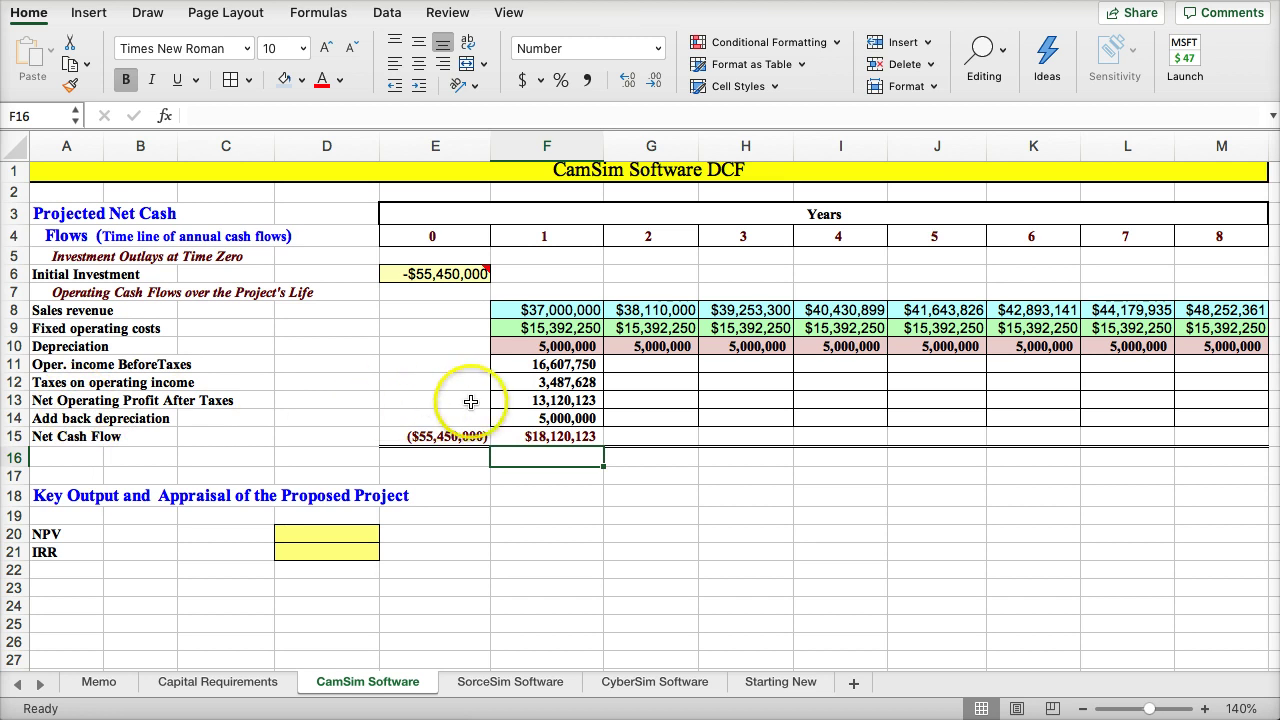
# Step: Review the year-1 formulas in F13, F10, F14 and F15, then select F11:F15
pyautogui.click(522, 400)
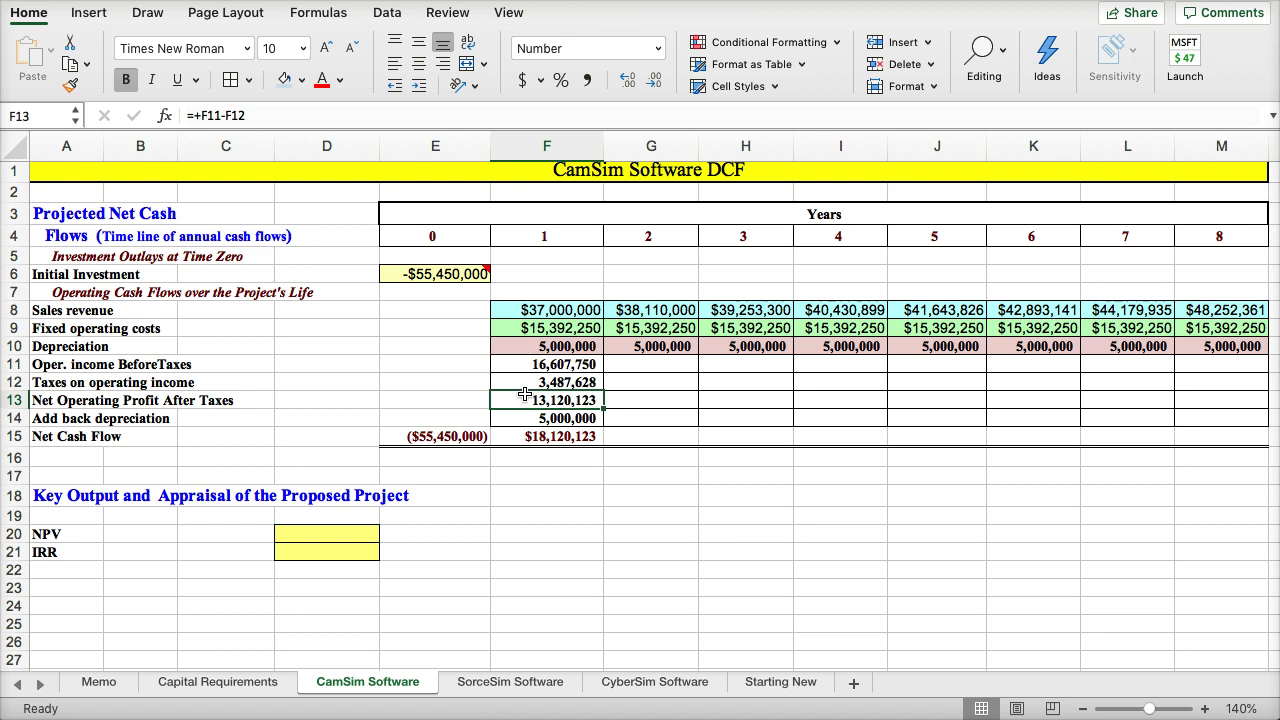
pyautogui.click(533, 343)
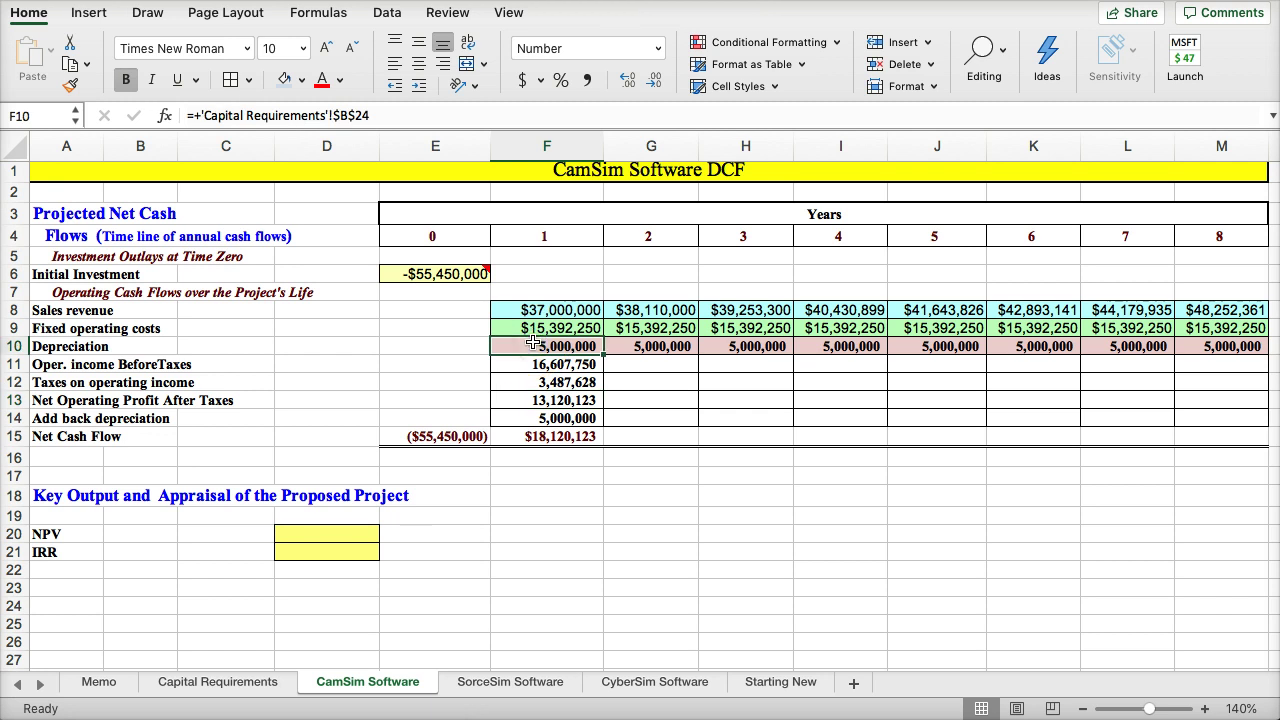
pyautogui.click(525, 419)
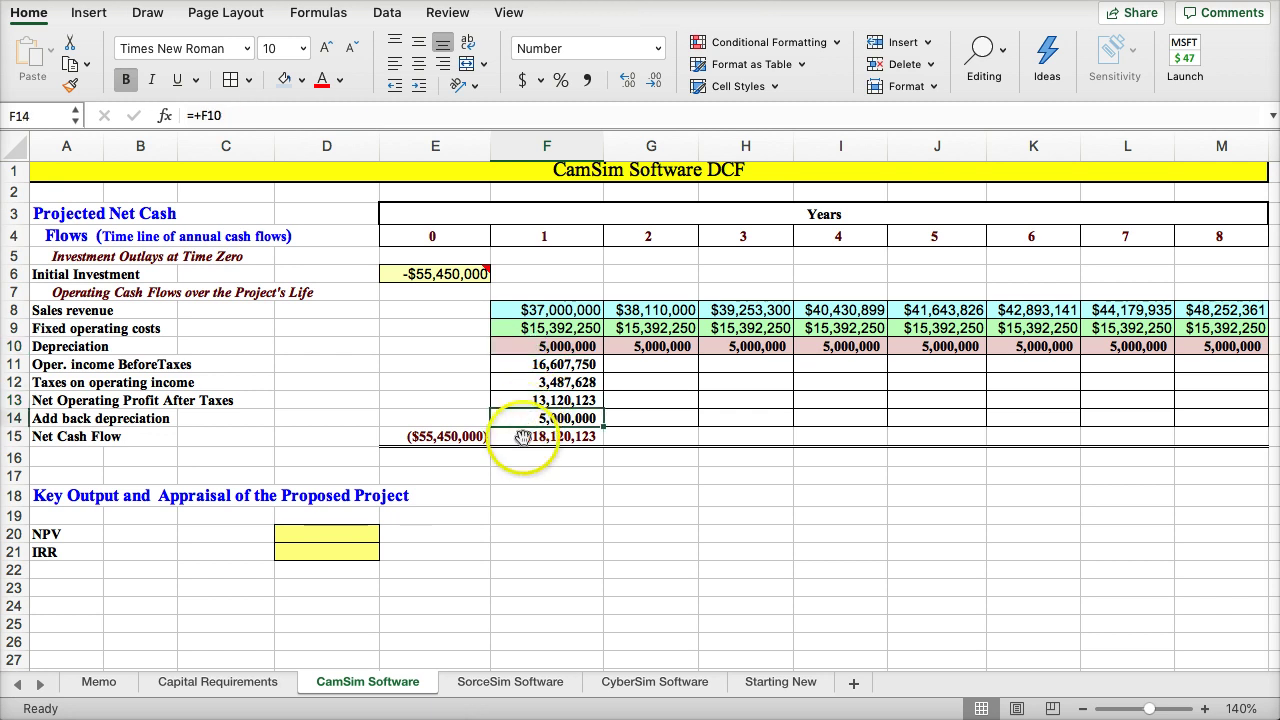
pyautogui.click(523, 438)
pyautogui.moveTo(522, 364); pyautogui.dragTo(1068, 421)
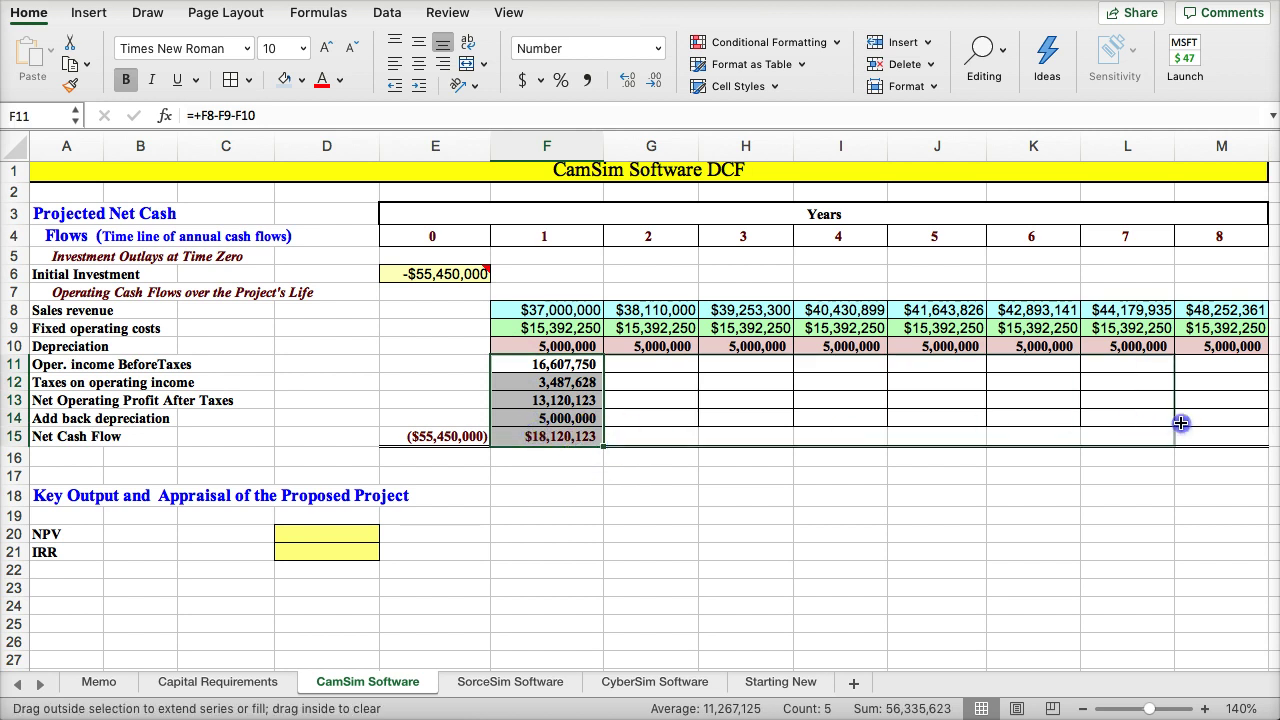
# Step: Fill the year-1 tax, after-tax profit, depreciation and net cash flow formulas (F11:F15) across to column M
pyautogui.moveTo(1234, 421); pyautogui.dragTo(1234, 421)
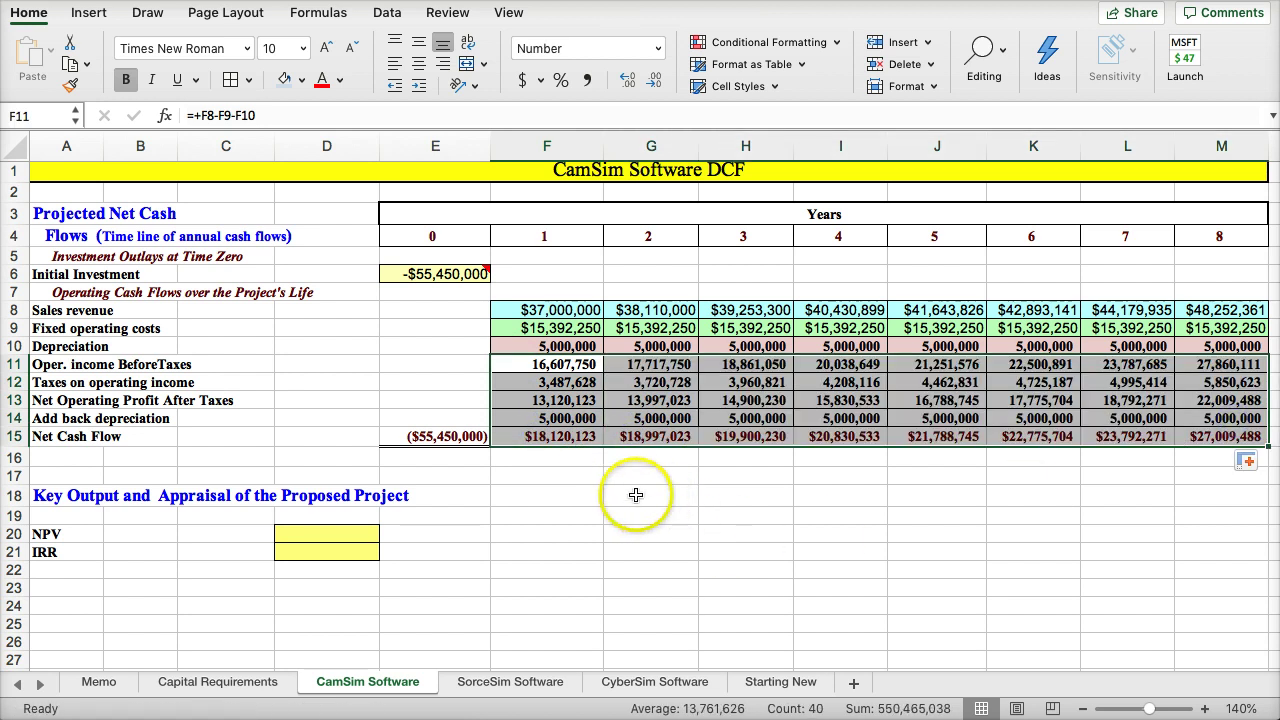
pyautogui.click(520, 529)
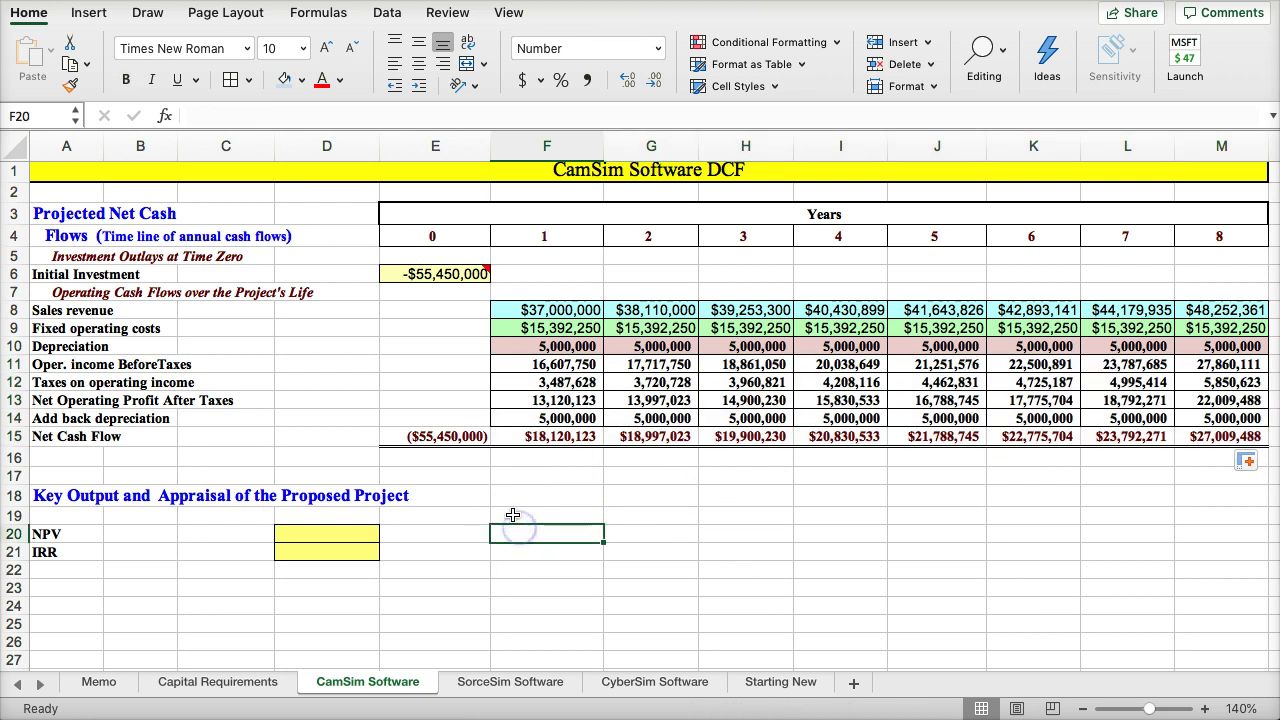
pyautogui.scroll(-1, 515, 510)
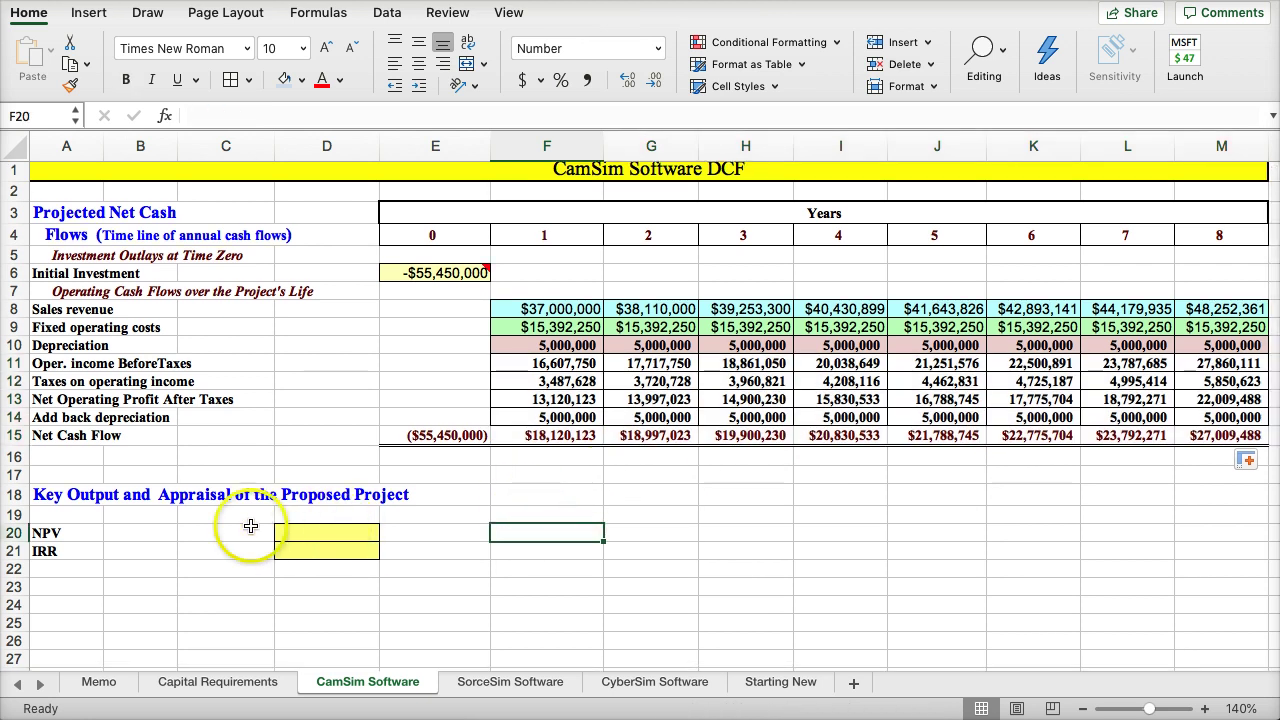
pyautogui.click(333, 533)
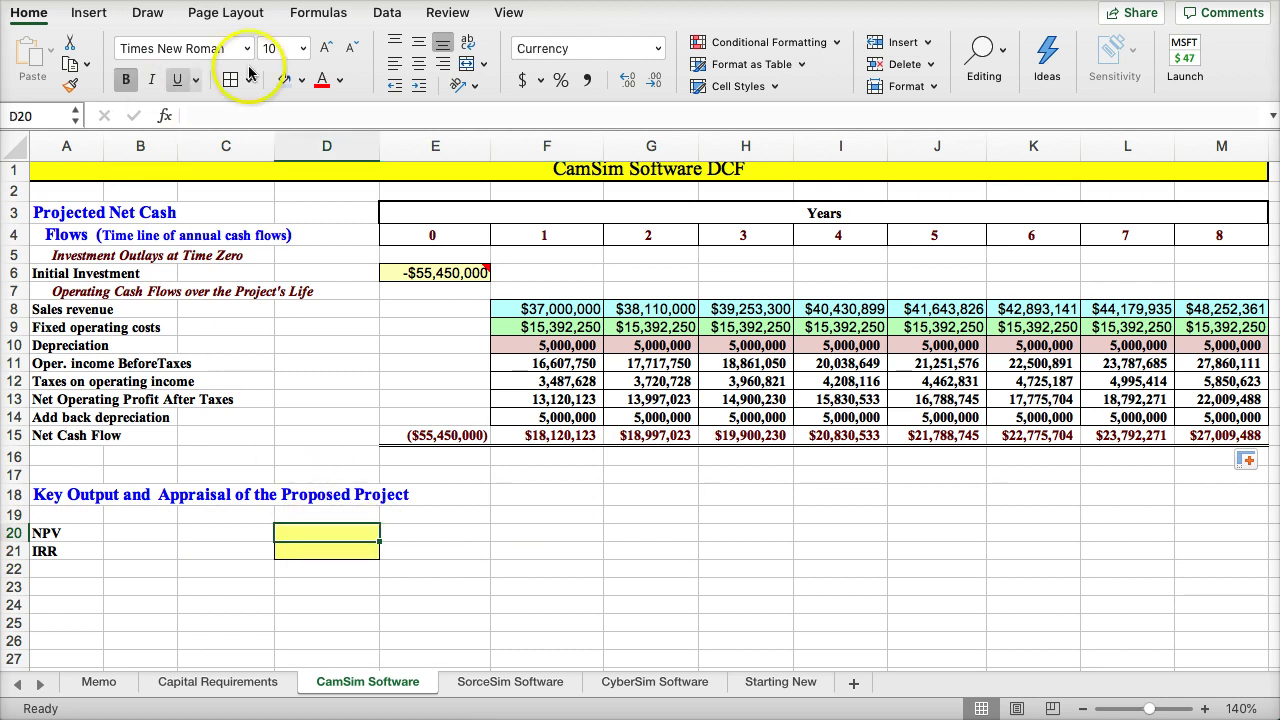
# Step: Insert the NPV function into D20 by searching 'npv' in the Formula Builder
pyautogui.click(319, 14)
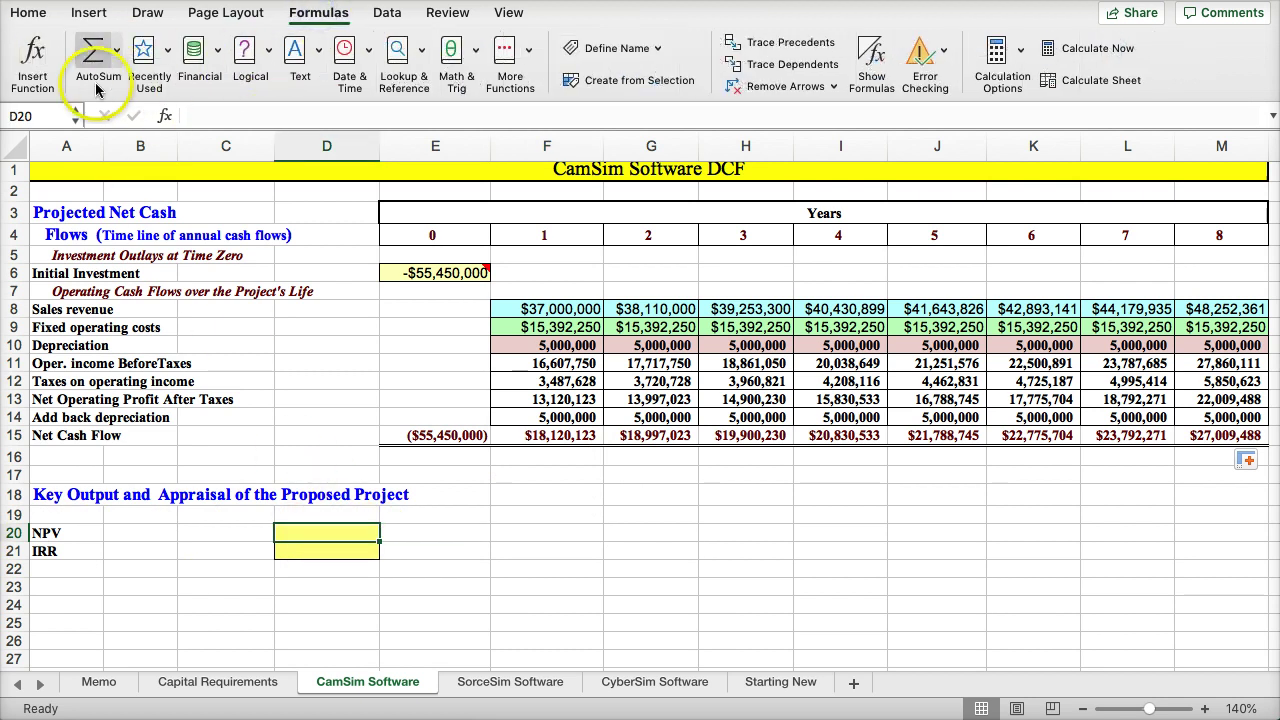
pyautogui.click(165, 116)
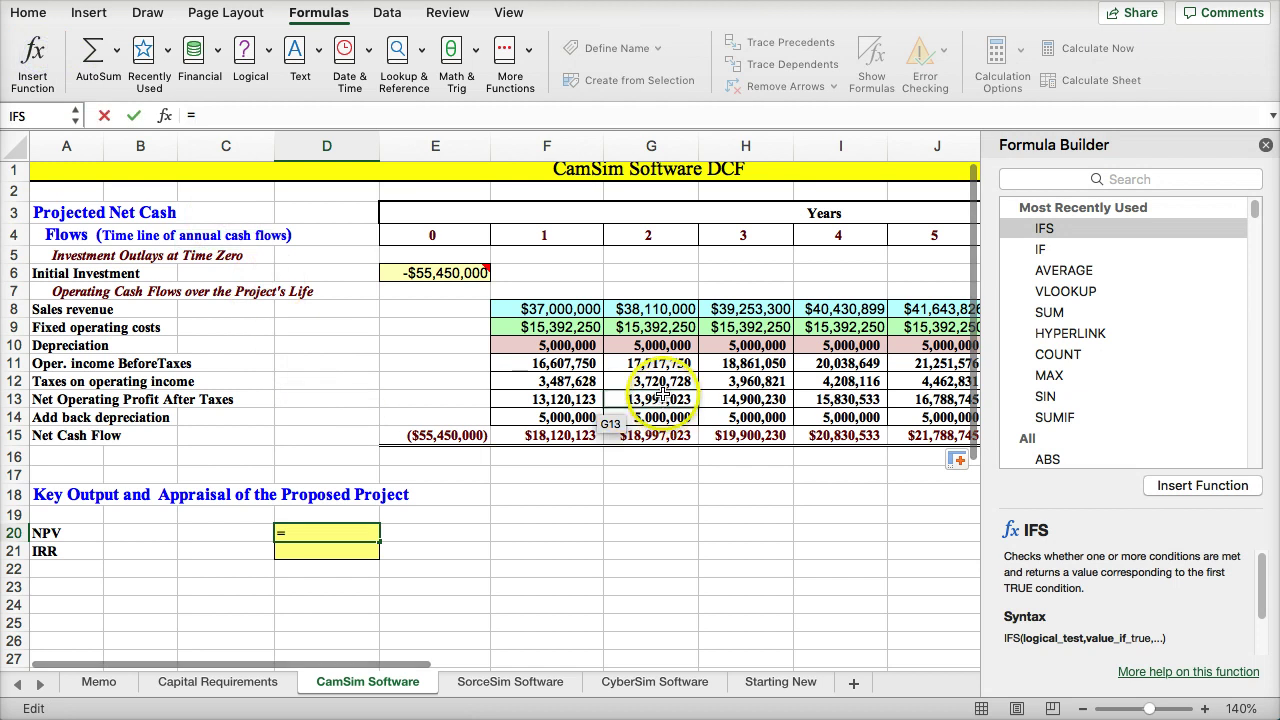
pyautogui.click(1045, 179)
pyautogui.write('npv')
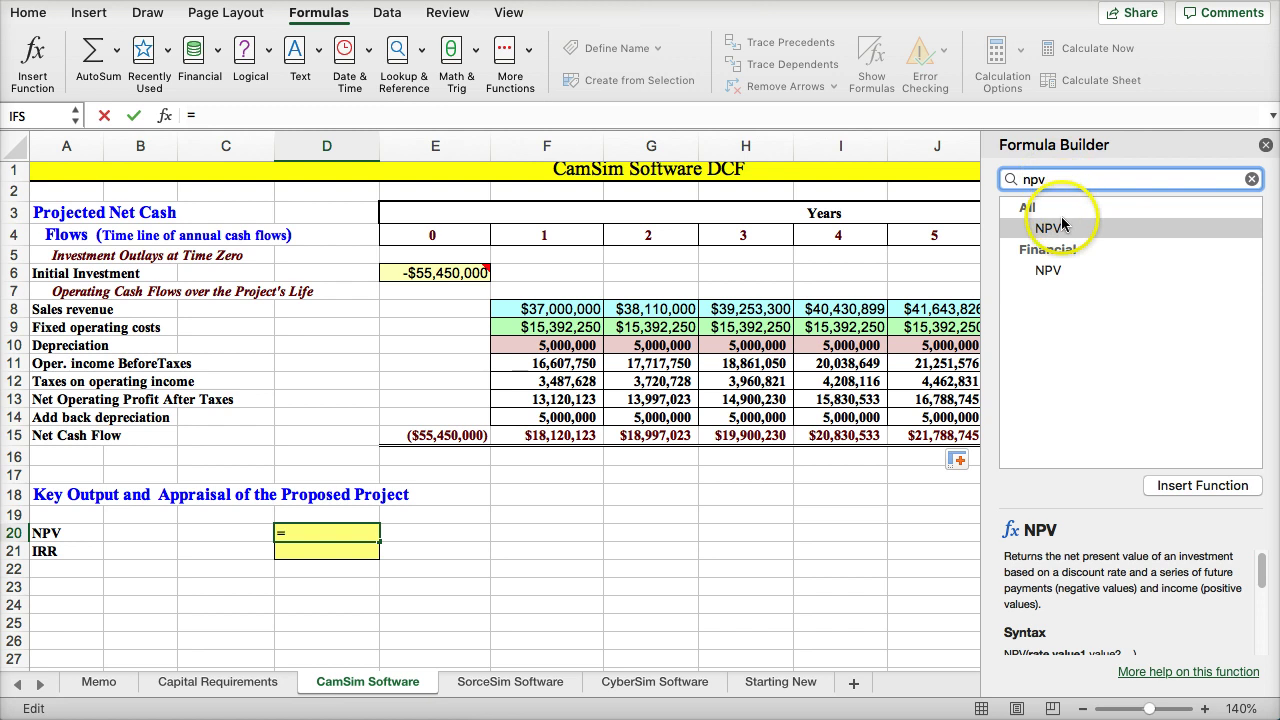
pyautogui.doubleClick(1049, 269)
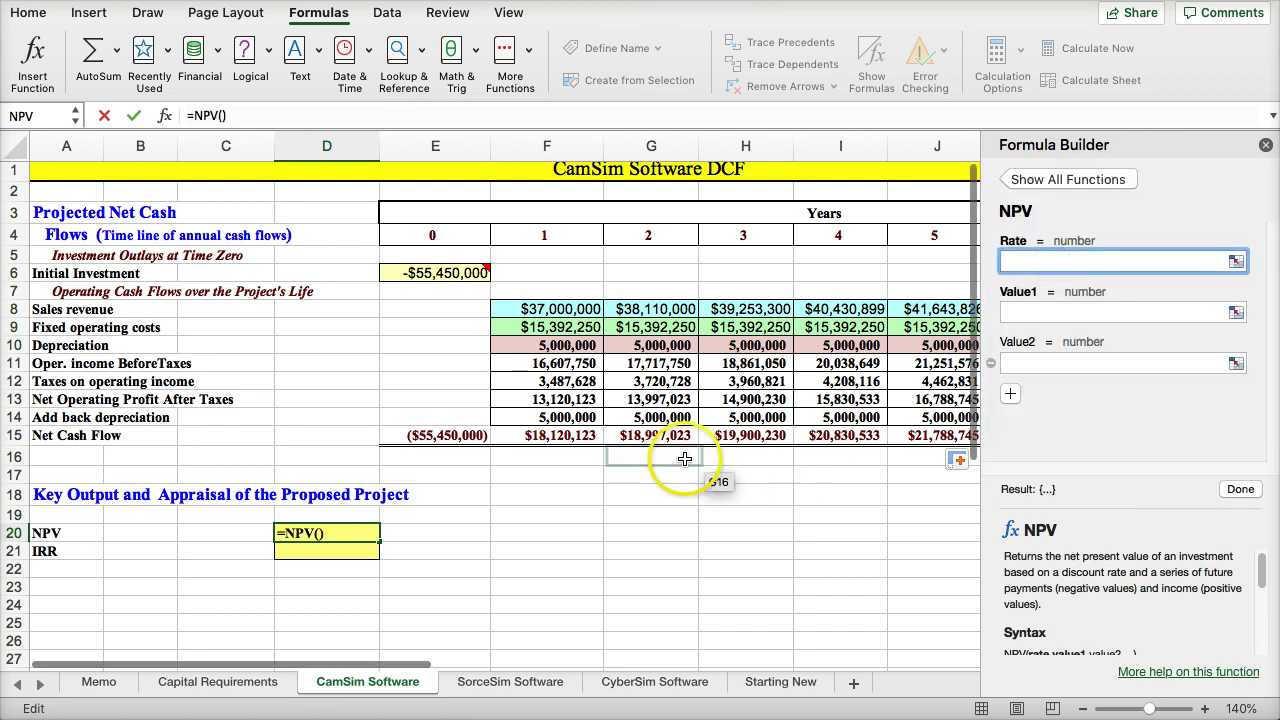
# Step: Try referencing the rate from Capital Requirements (D12:D13), then cancel the unfinished NPV formula
pyautogui.click(218, 686)
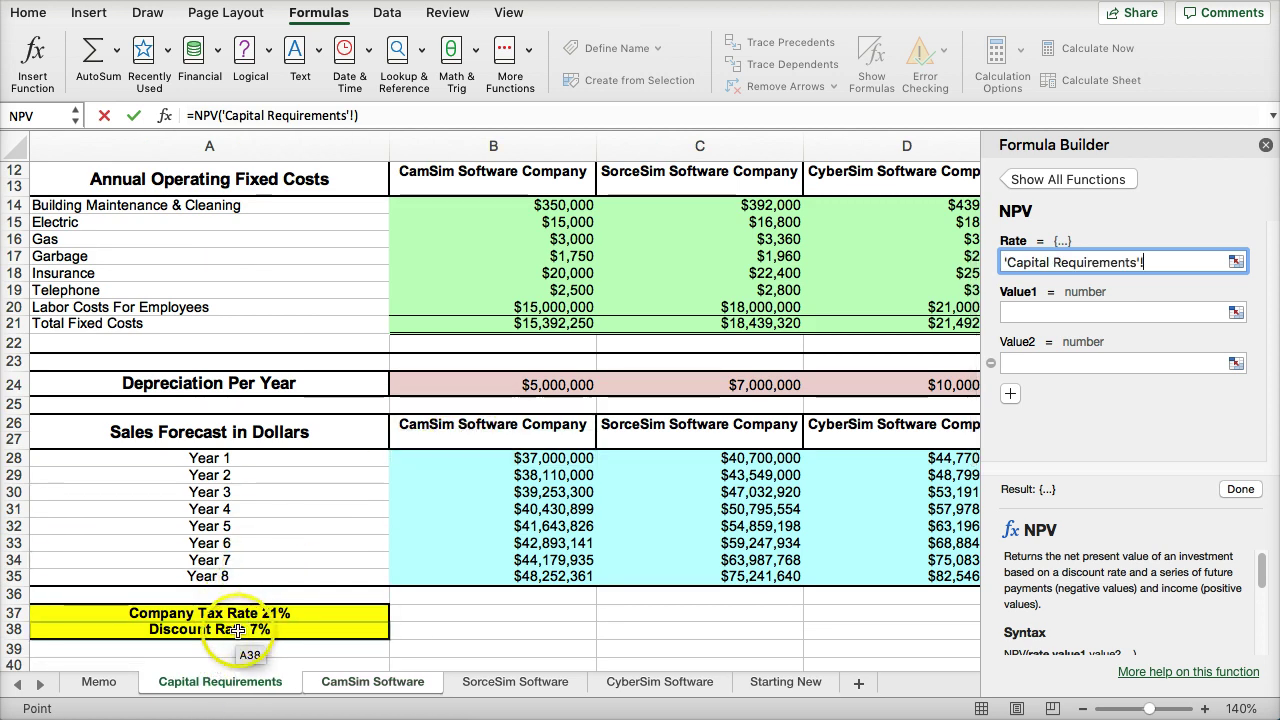
pyautogui.scroll(-5, 440, 570)
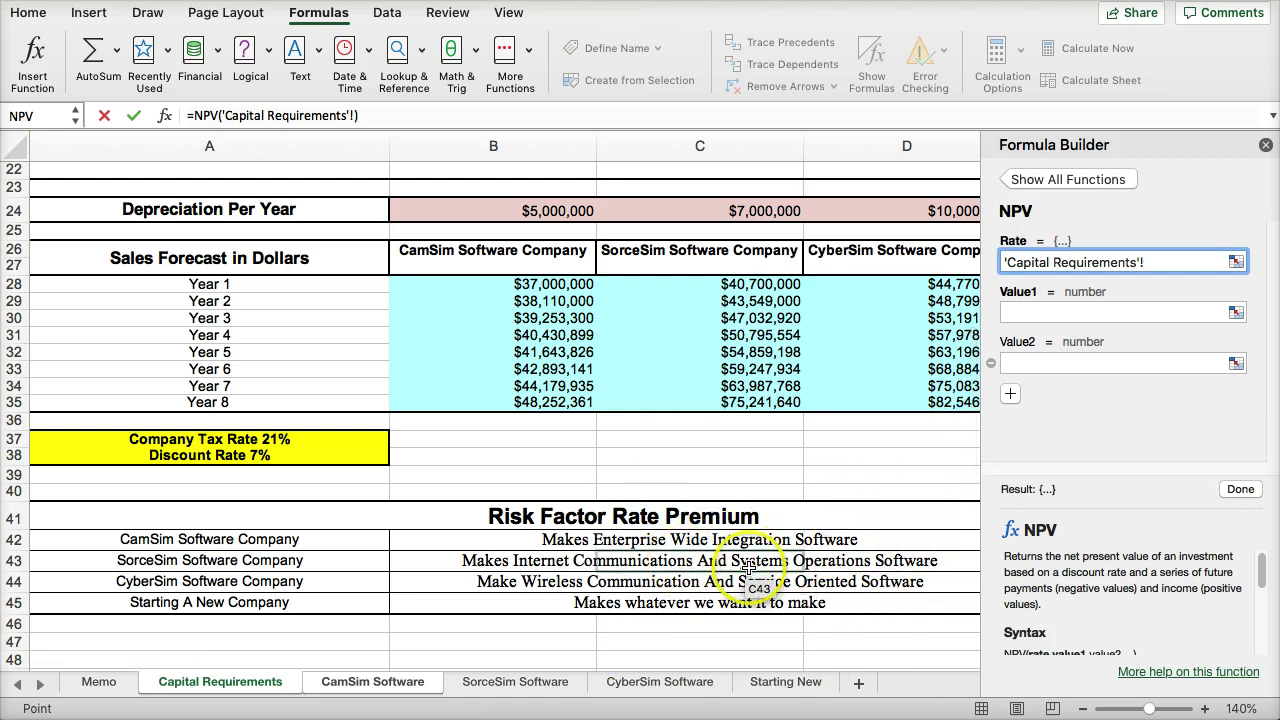
pyautogui.write('D12:D13')
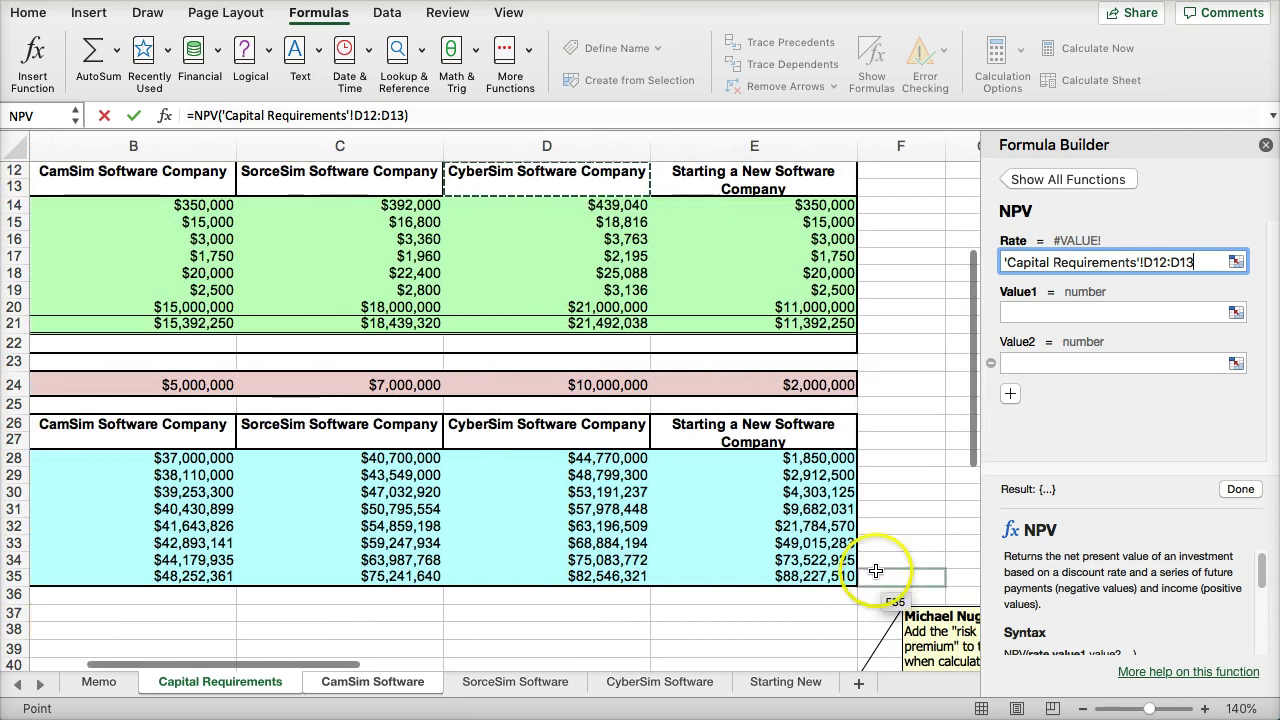
pyautogui.press('Down')
pyautogui.press('Down')
pyautogui.press('Down')
pyautogui.press('Down')
pyautogui.press('Down')
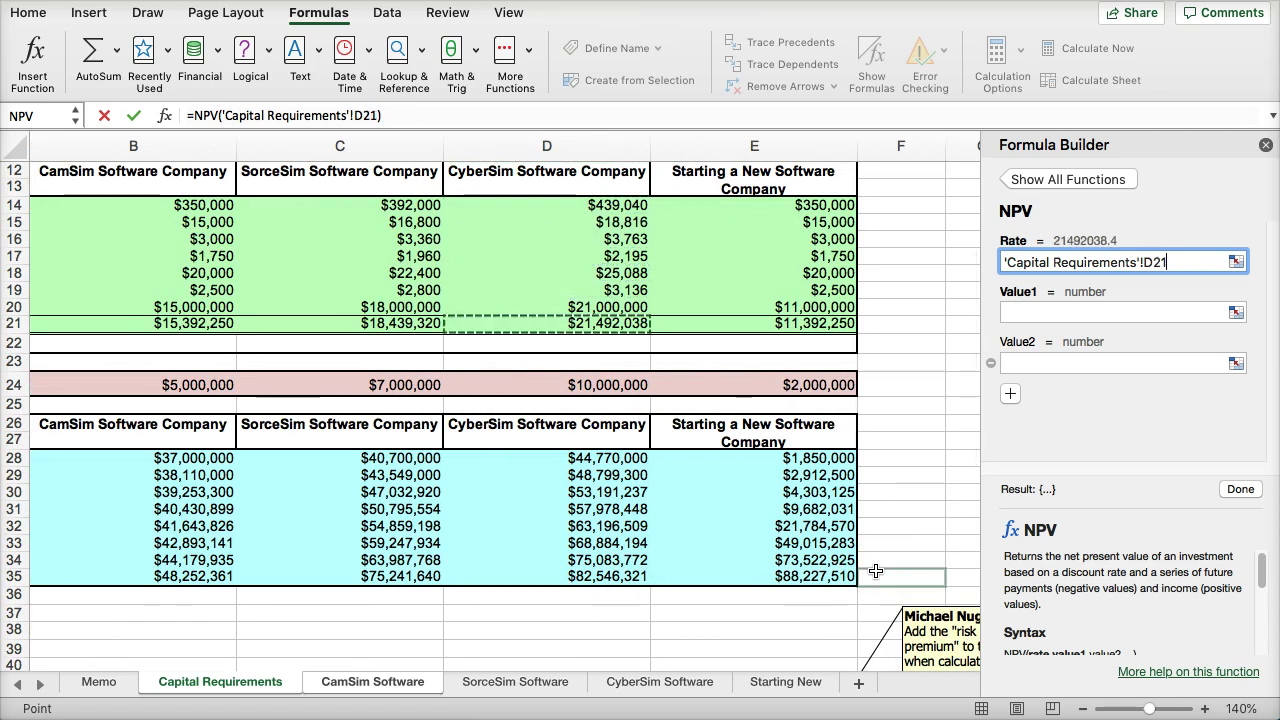
pyautogui.press('Down')
pyautogui.press('Down')
pyautogui.press('Down')
pyautogui.press('Down')
pyautogui.press('Down')
pyautogui.press('Down')
pyautogui.press('Down')
pyautogui.press('Down')
pyautogui.press('Down')
pyautogui.press('Down')
pyautogui.press('Down')
pyautogui.press('Down')
pyautogui.press('Down')
pyautogui.press('Down')
pyautogui.press('Down')
pyautogui.press('Down')
pyautogui.press('Down')
pyautogui.press('Down')
pyautogui.press('Down')
pyautogui.press('Down')
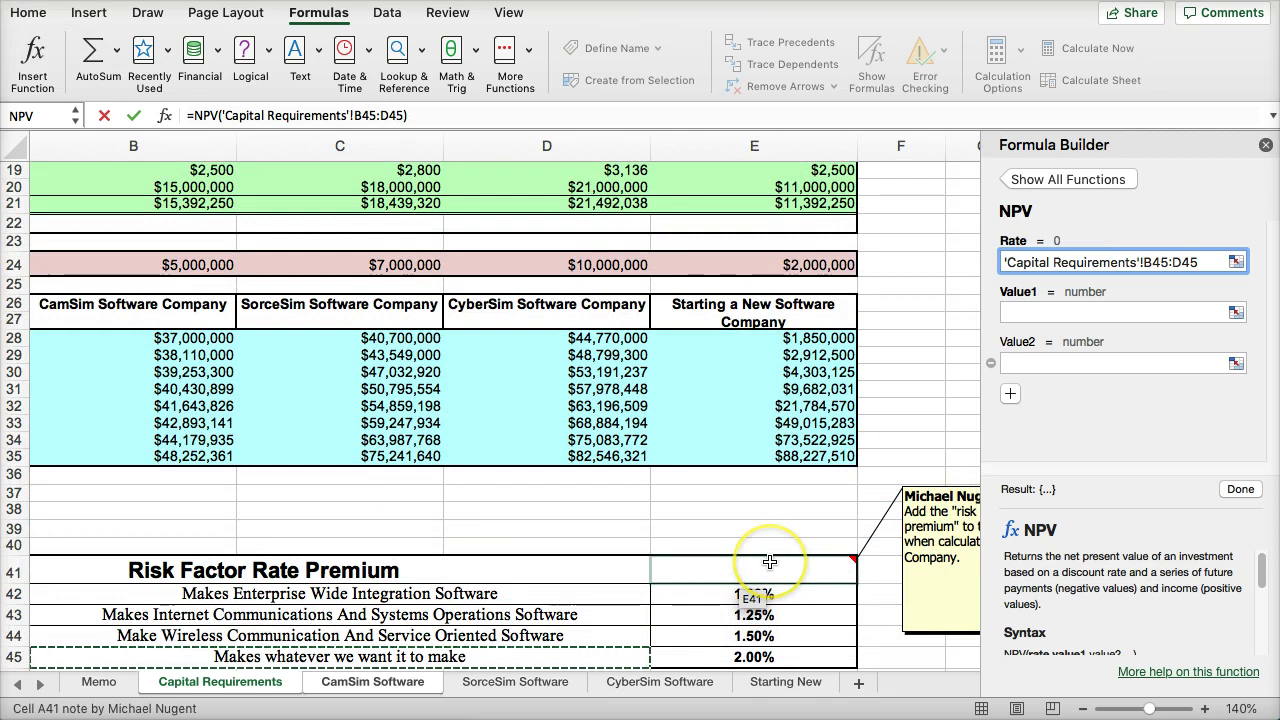
pyautogui.press('Escape')
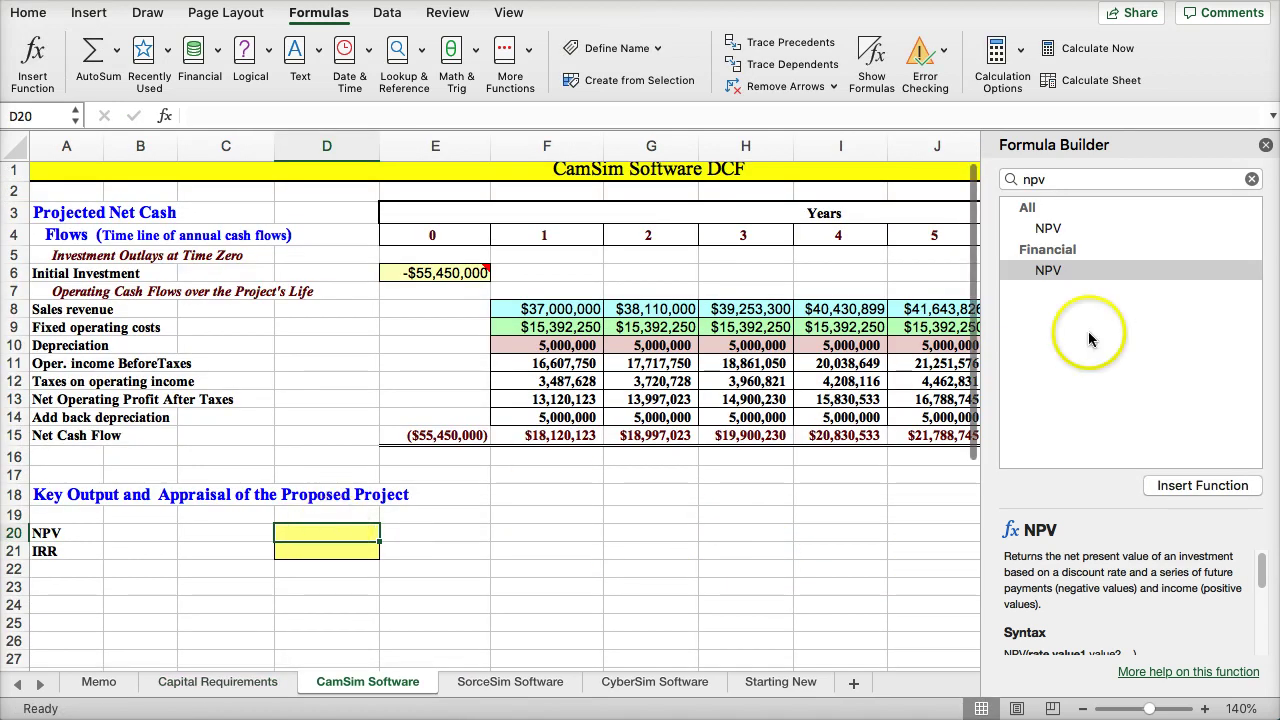
# Step: Make D20 the 8% NPV of F15:J15 plus the year-0 outlay E15, giving $23,552,337
pyautogui.doubleClick(1055, 270)
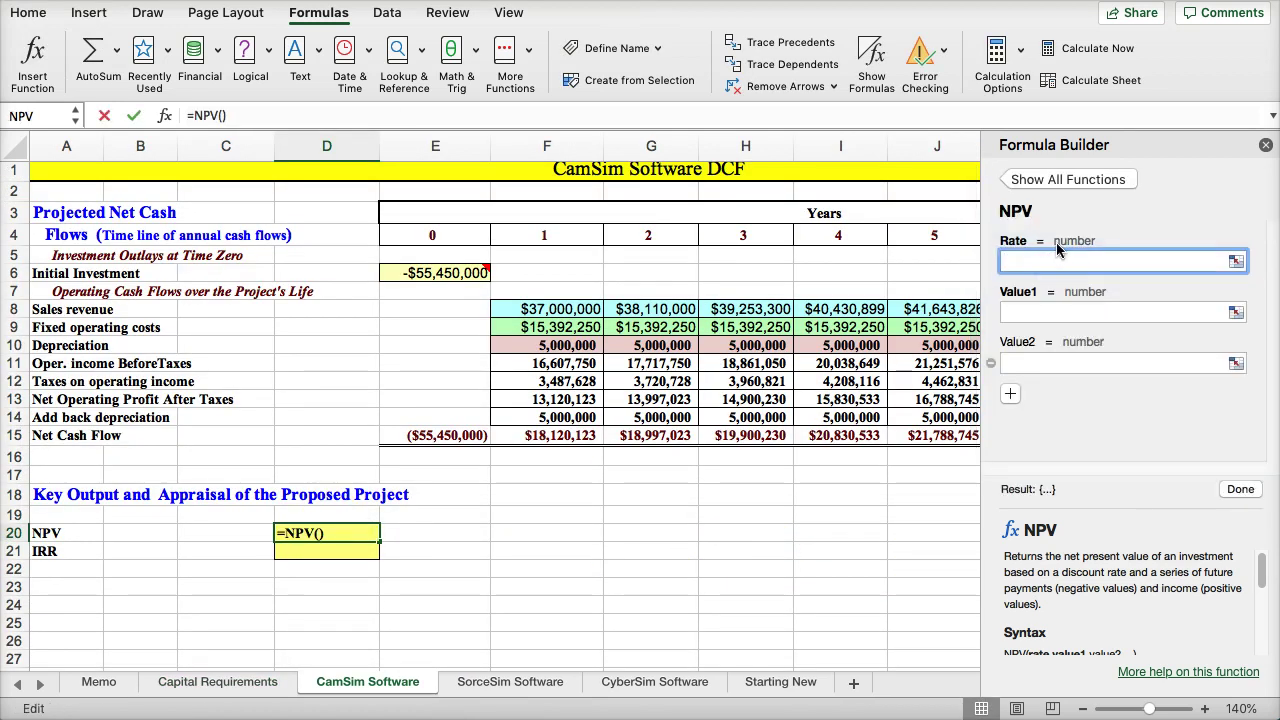
pyautogui.write('.08')
pyautogui.click(1040, 307)
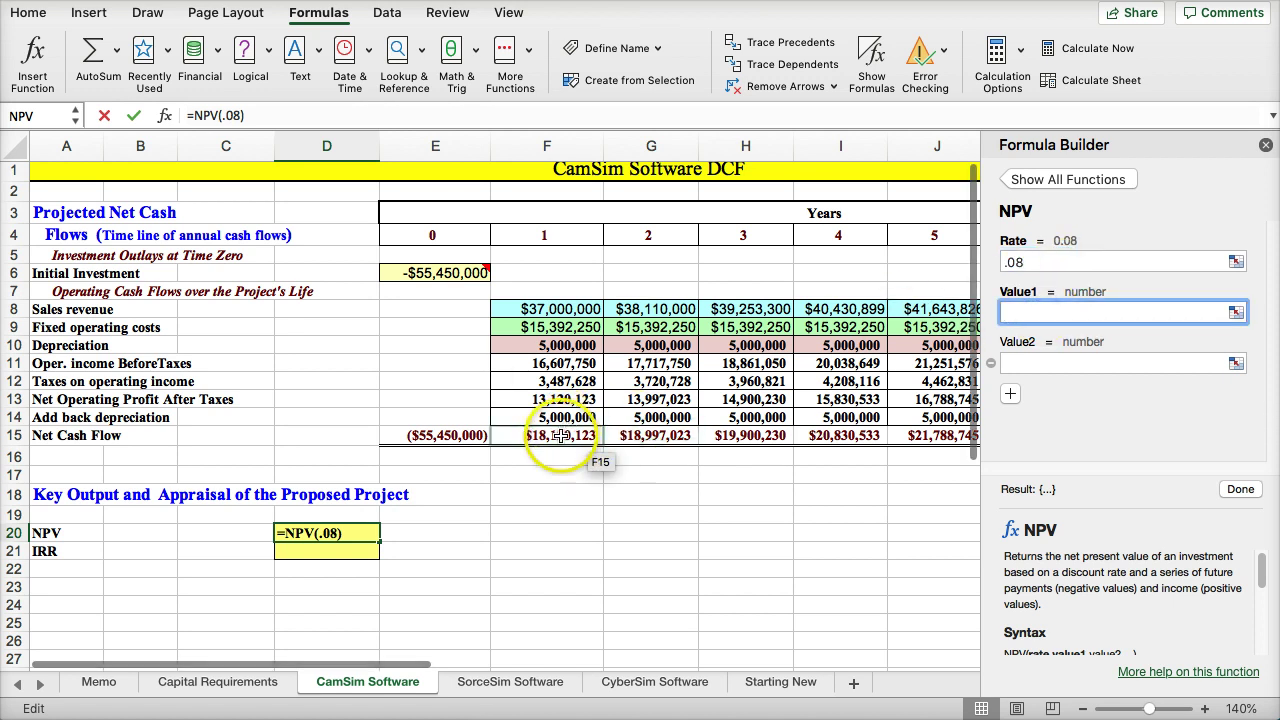
pyautogui.moveTo(561, 435); pyautogui.dragTo(914, 440)
pyautogui.click(1240, 489)
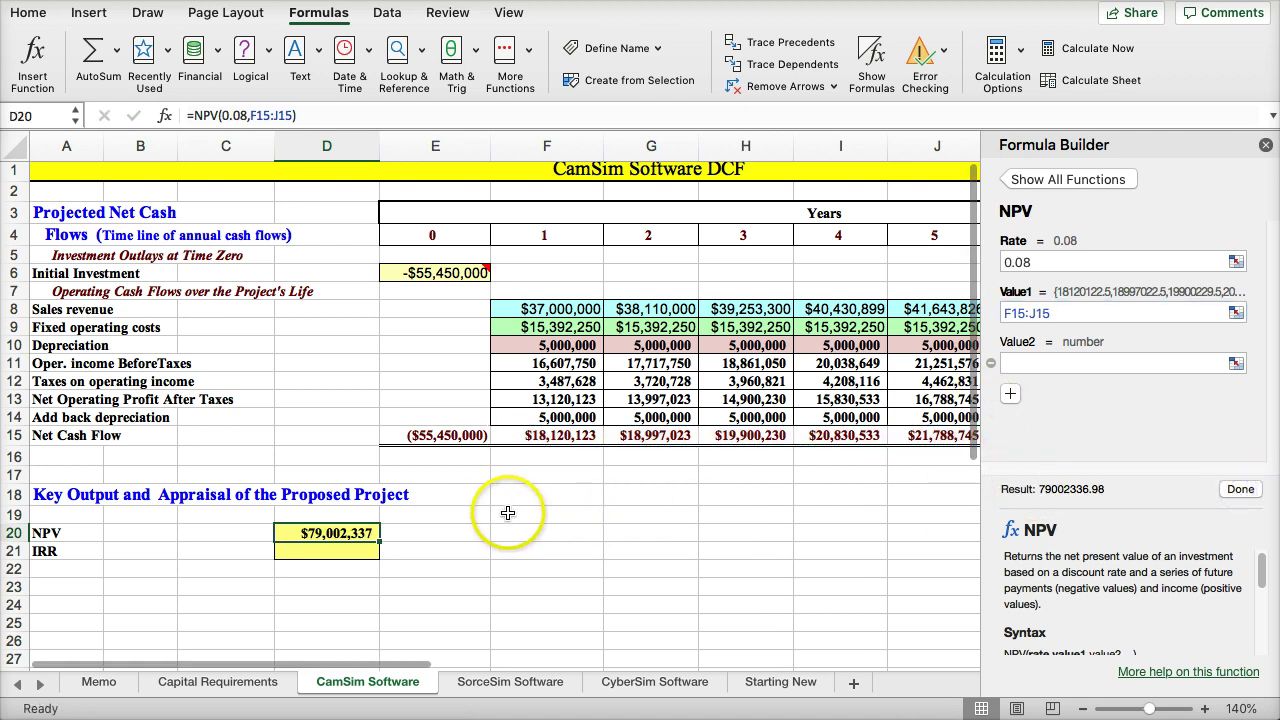
pyautogui.click(323, 113)
pyautogui.write('+')
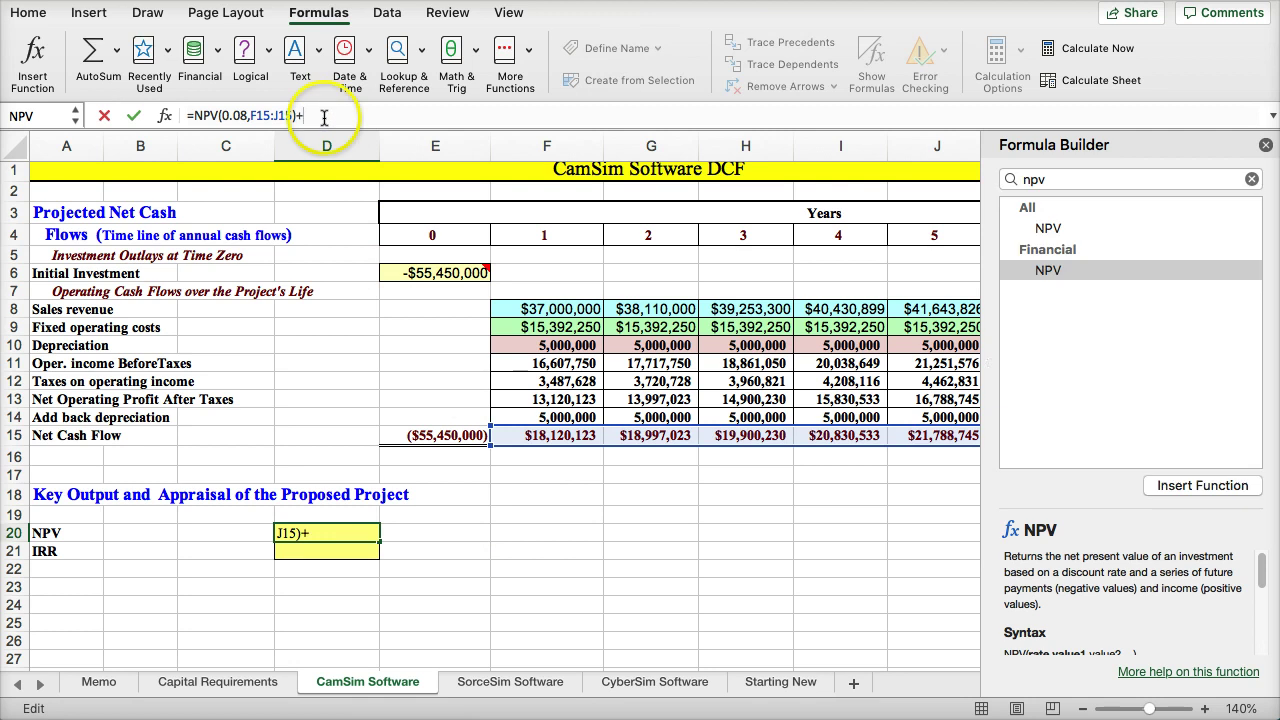
pyautogui.click(428, 435)
pyautogui.press('Return')
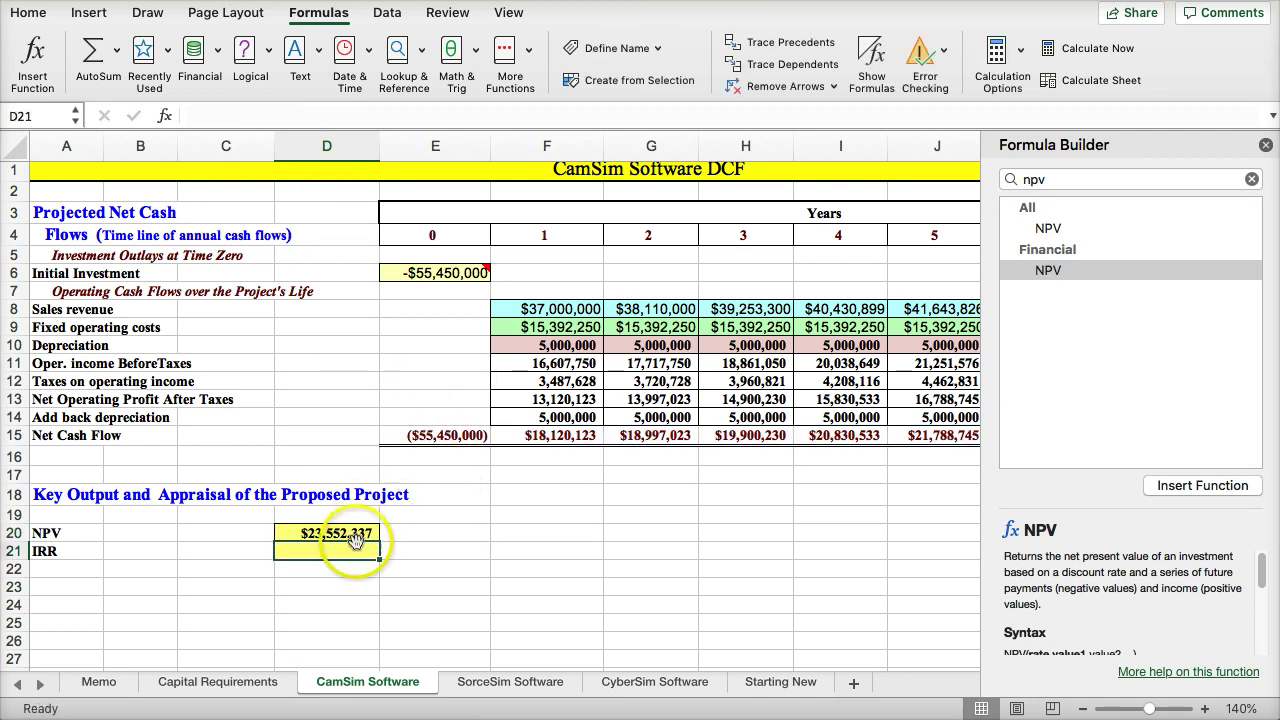
# Step: Insert IRR over E15:J15, then delete the result that landed in D22 by mistake
pyautogui.click(1008, 178)
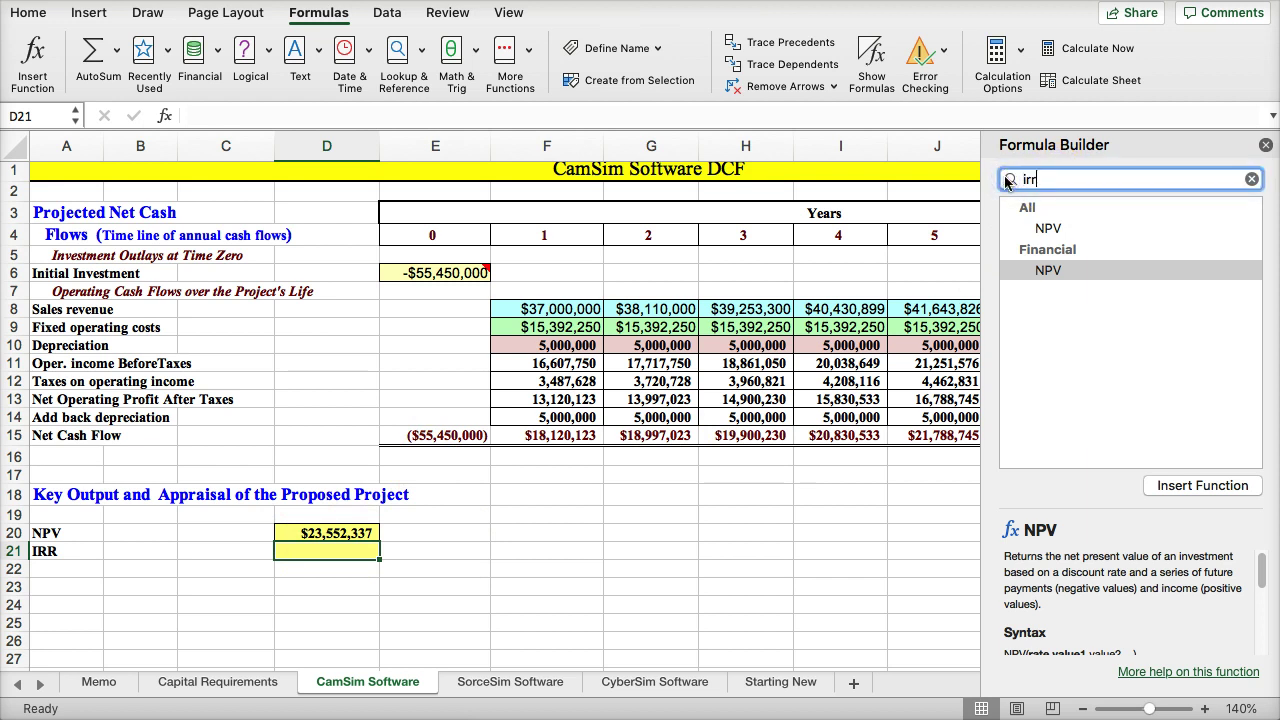
pyautogui.doubleClick(1125, 228)
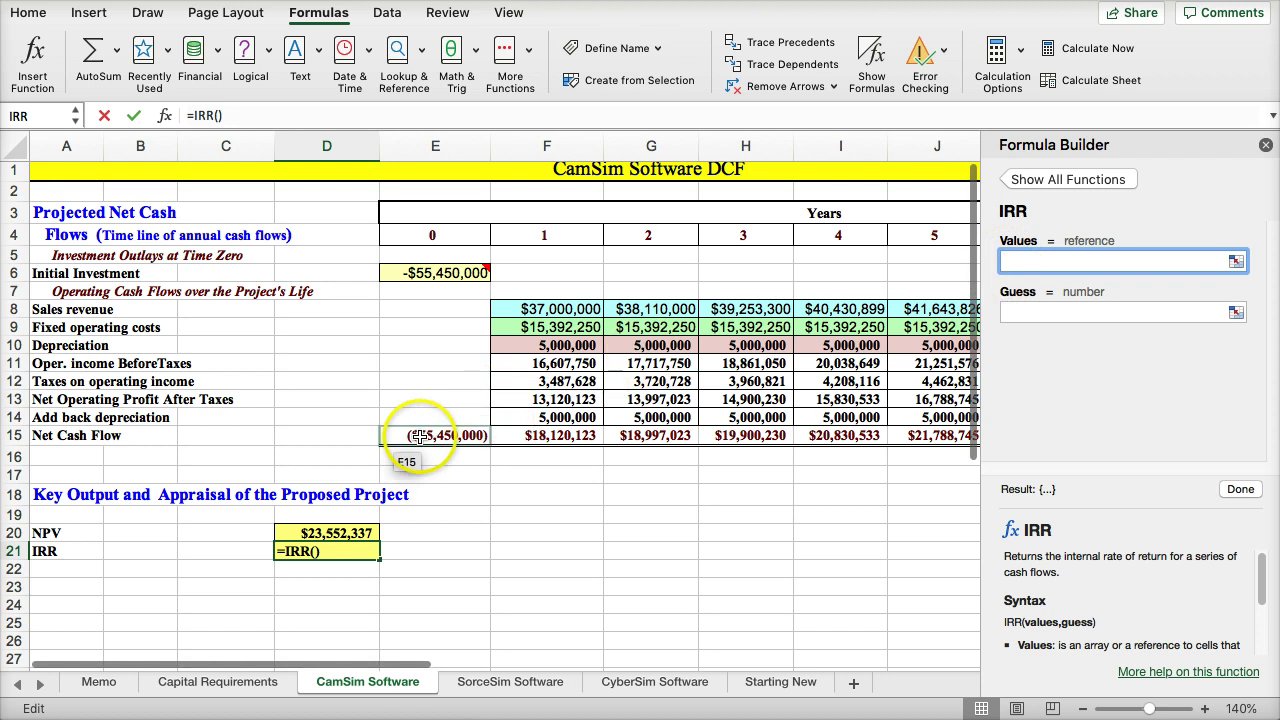
pyautogui.moveTo(420, 436); pyautogui.dragTo(901, 427)
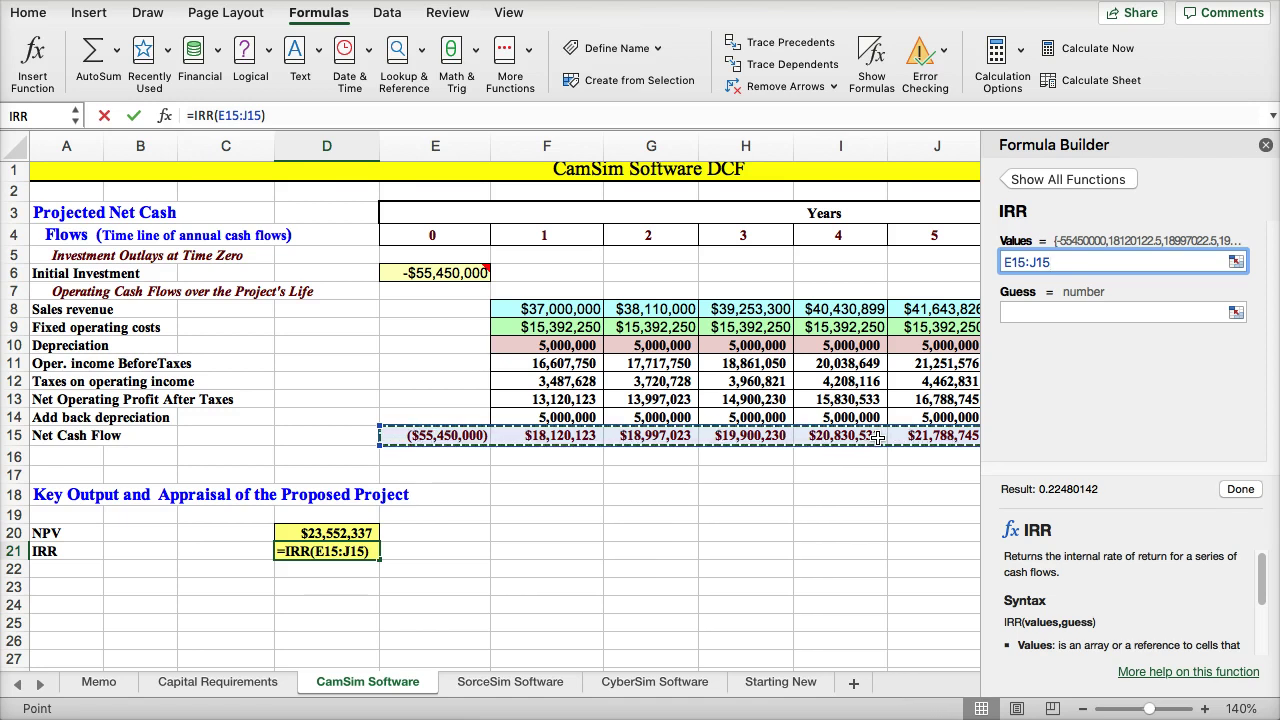
pyautogui.press('Return')
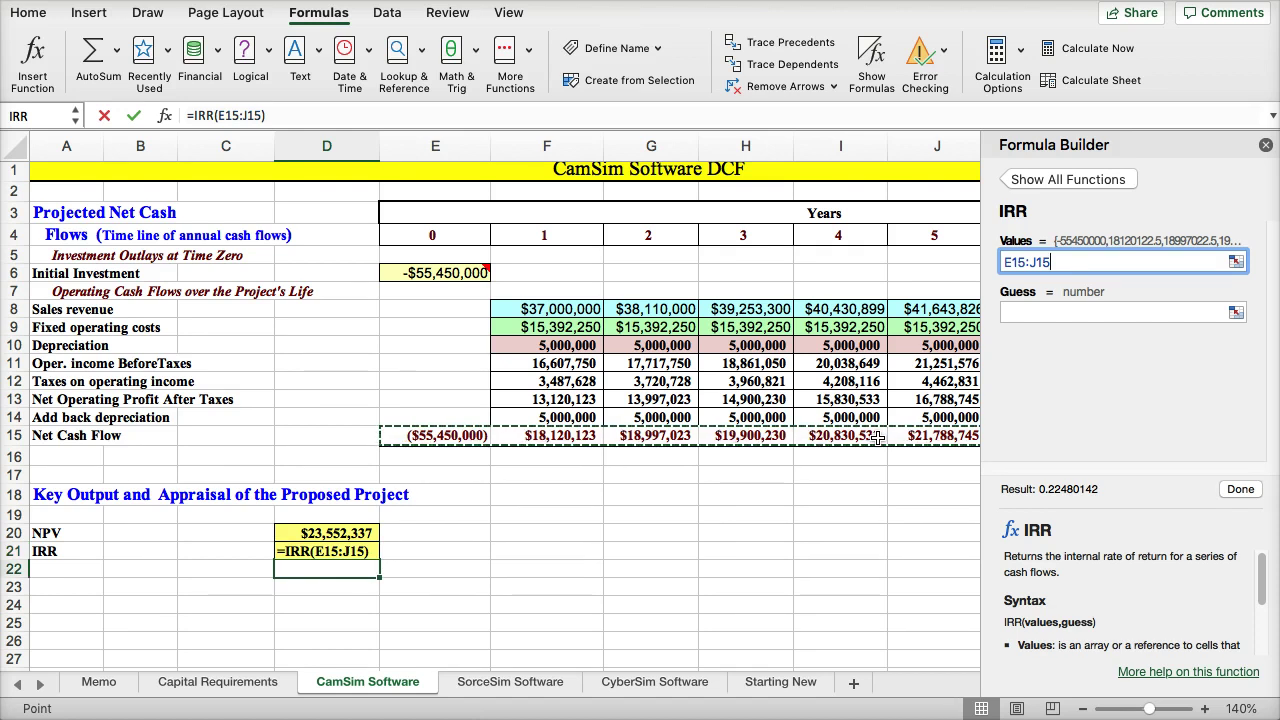
pyautogui.click(1240, 489)
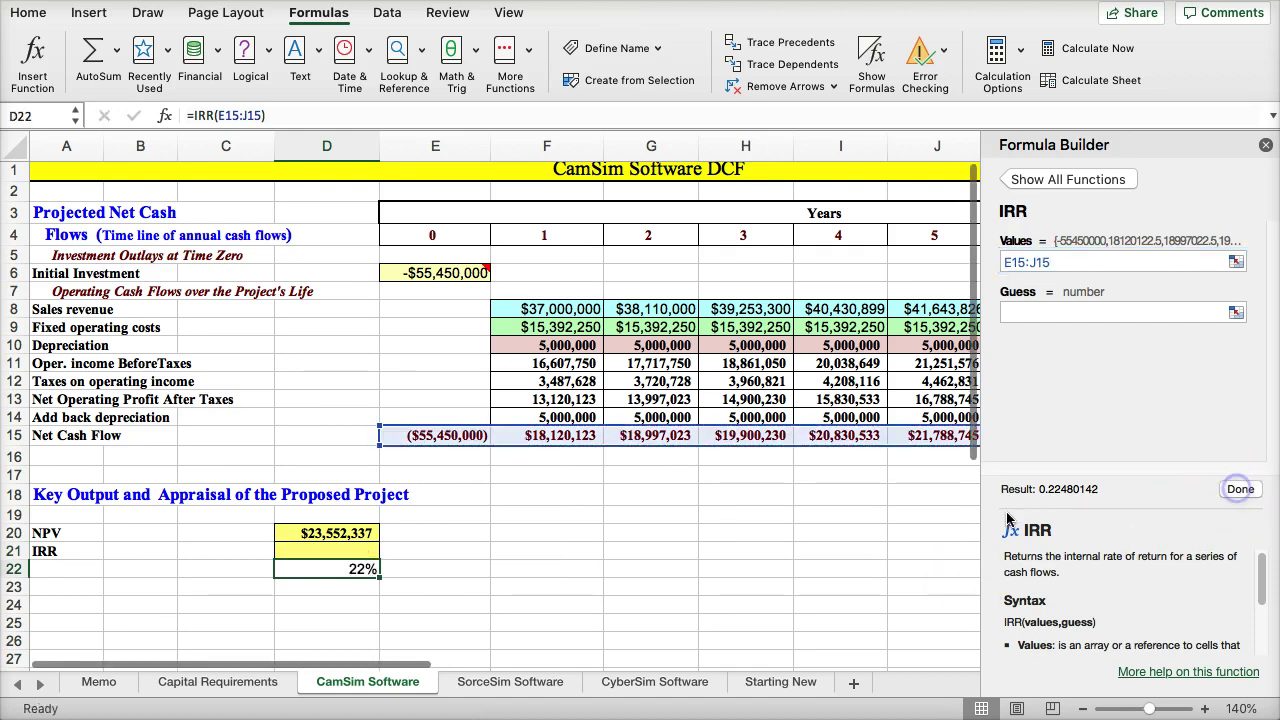
pyautogui.click(312, 570)
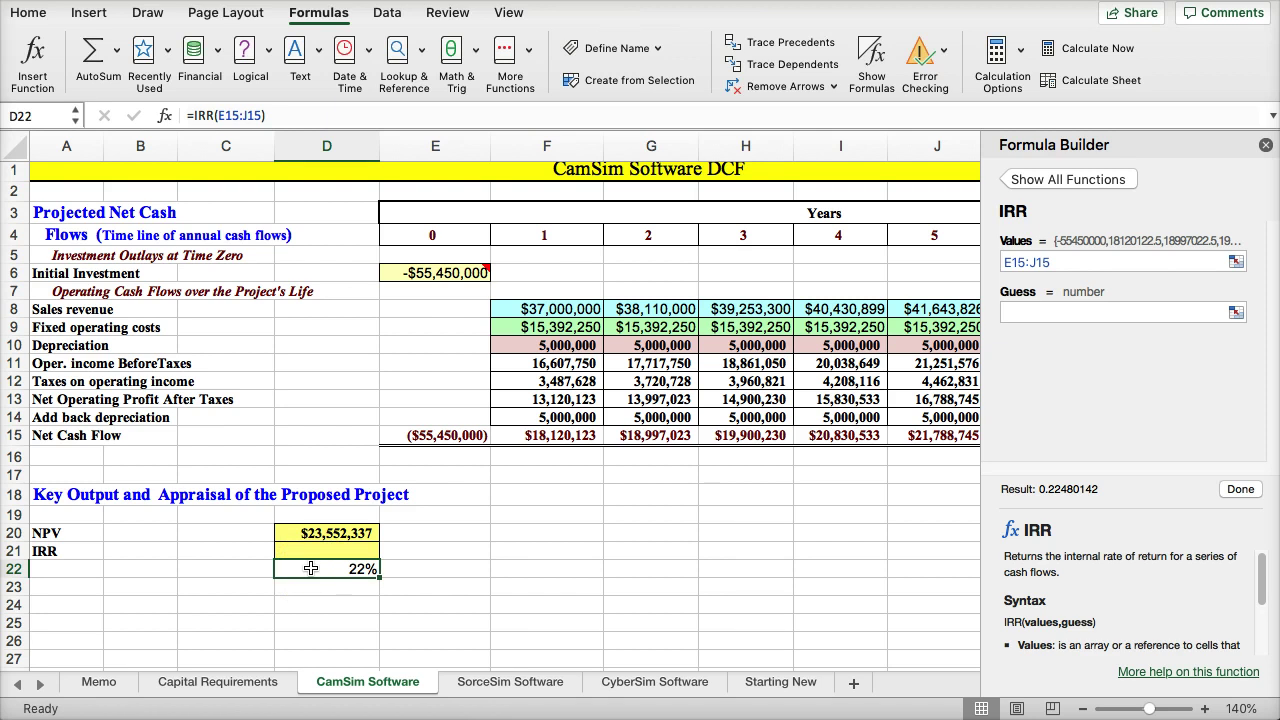
pyautogui.press('BackSpace')
# Step: Recreate =IRR(E15:J15) in D21, returning 22.48%
pyautogui.click(312, 551)
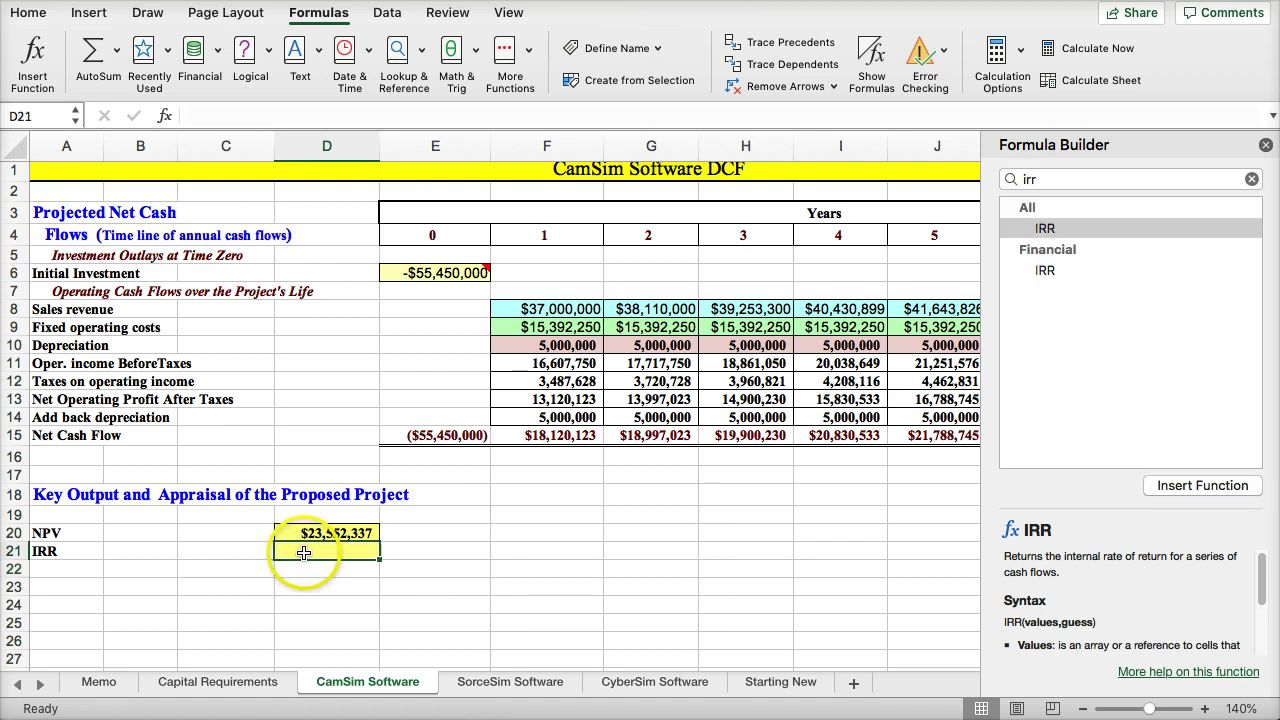
pyautogui.doubleClick(1076, 234)
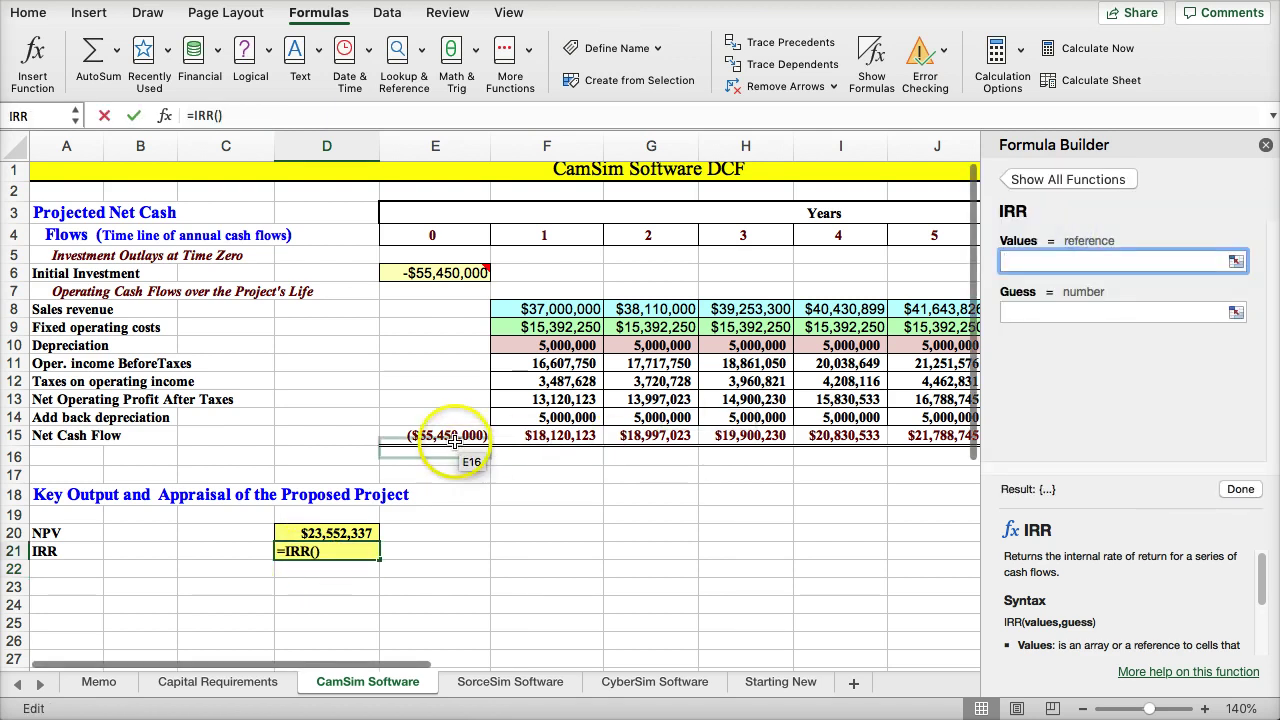
pyautogui.moveTo(450, 437); pyautogui.dragTo(925, 437)
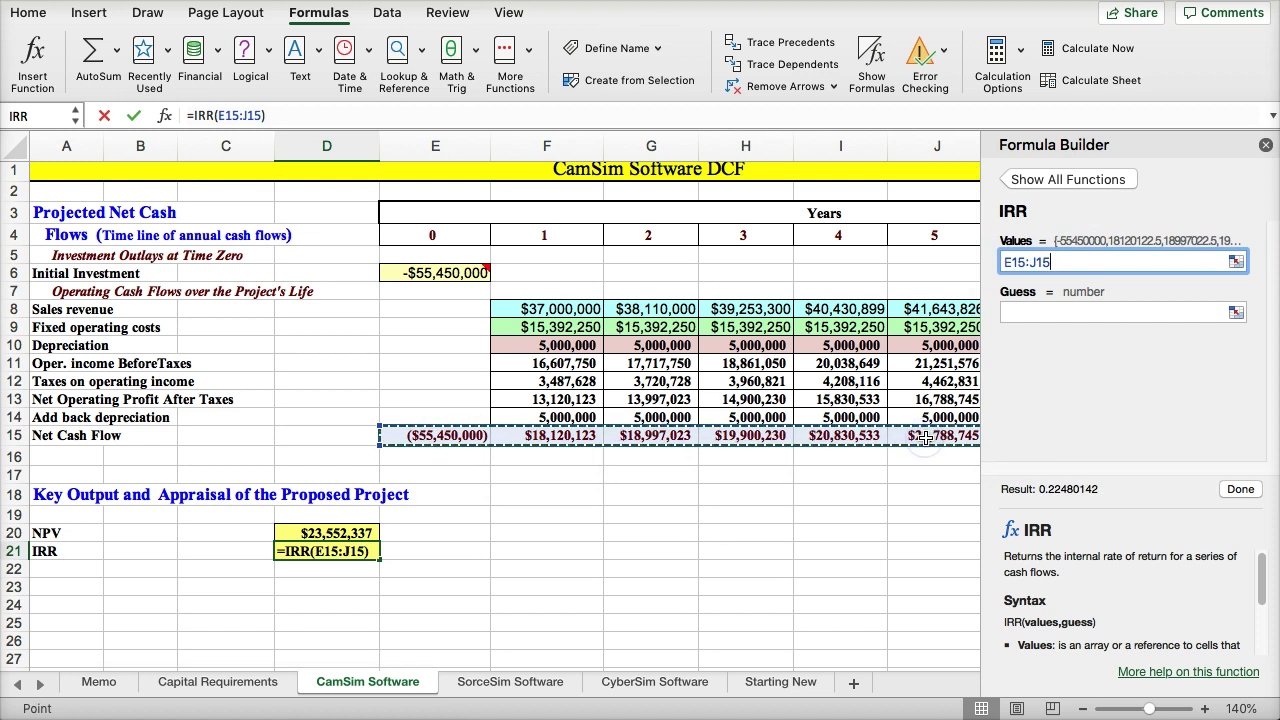
pyautogui.click(1250, 490)
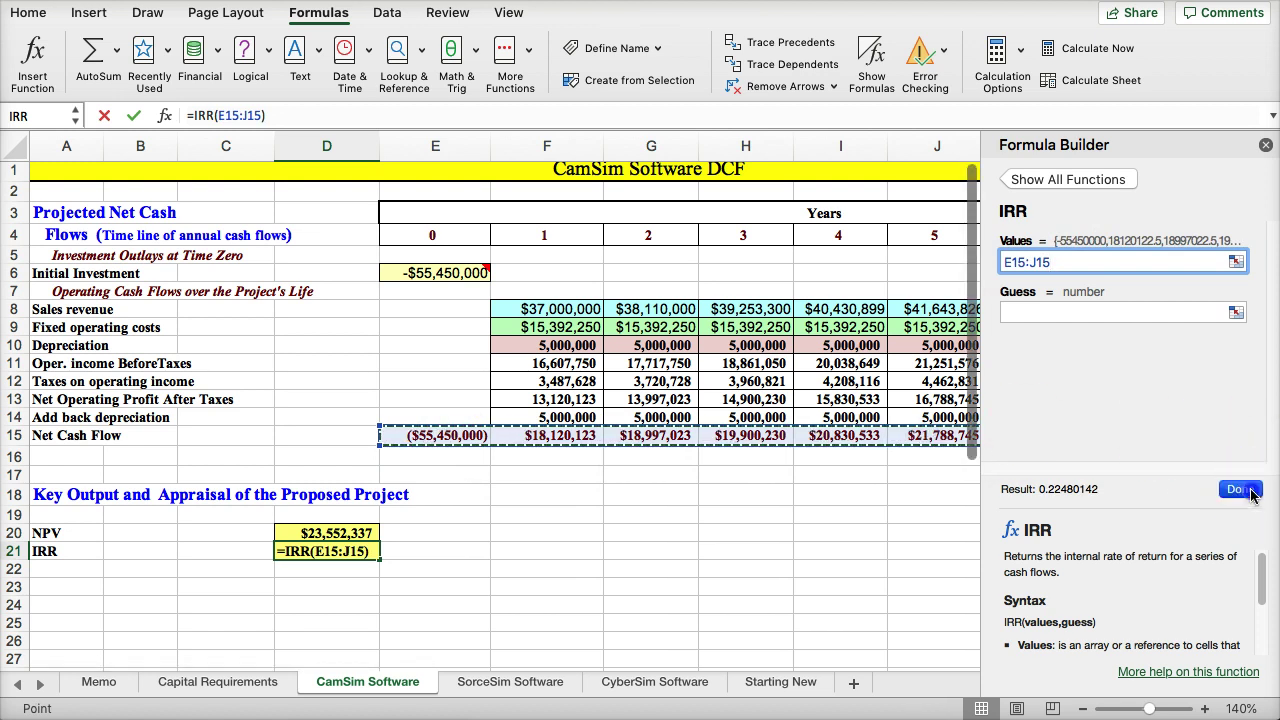
pyautogui.click(302, 586)
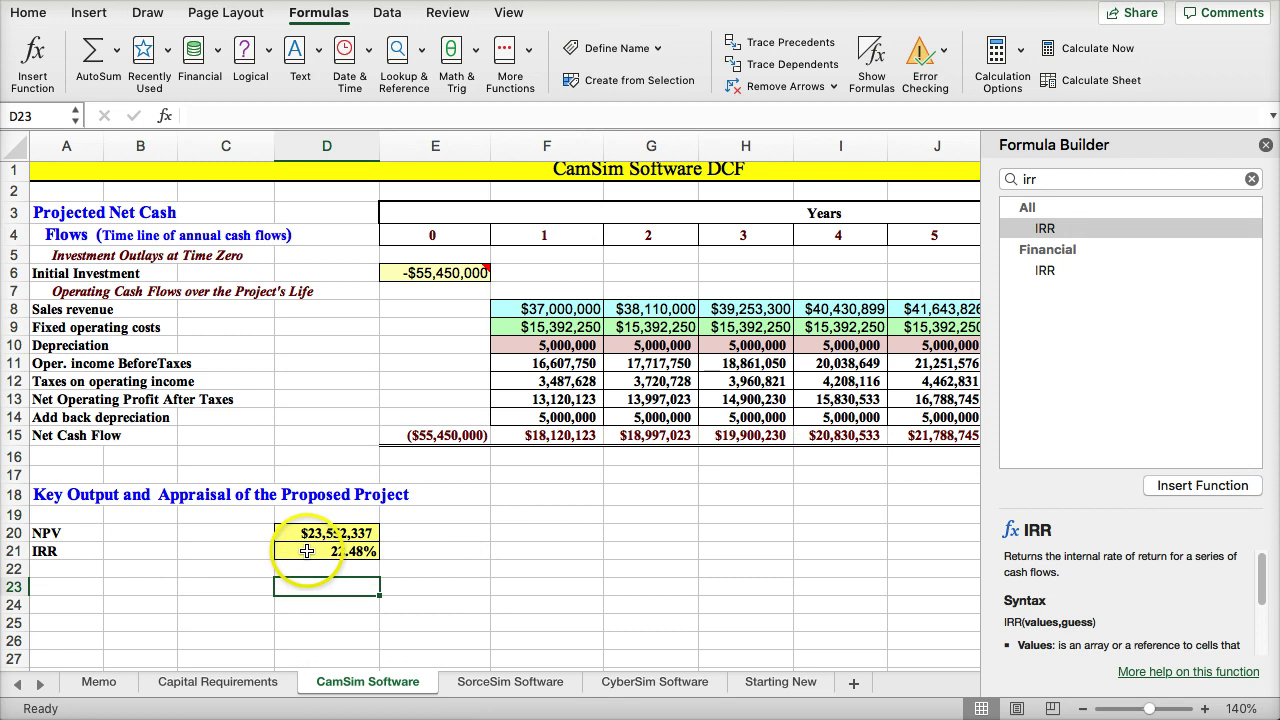
pyautogui.click(307, 551)
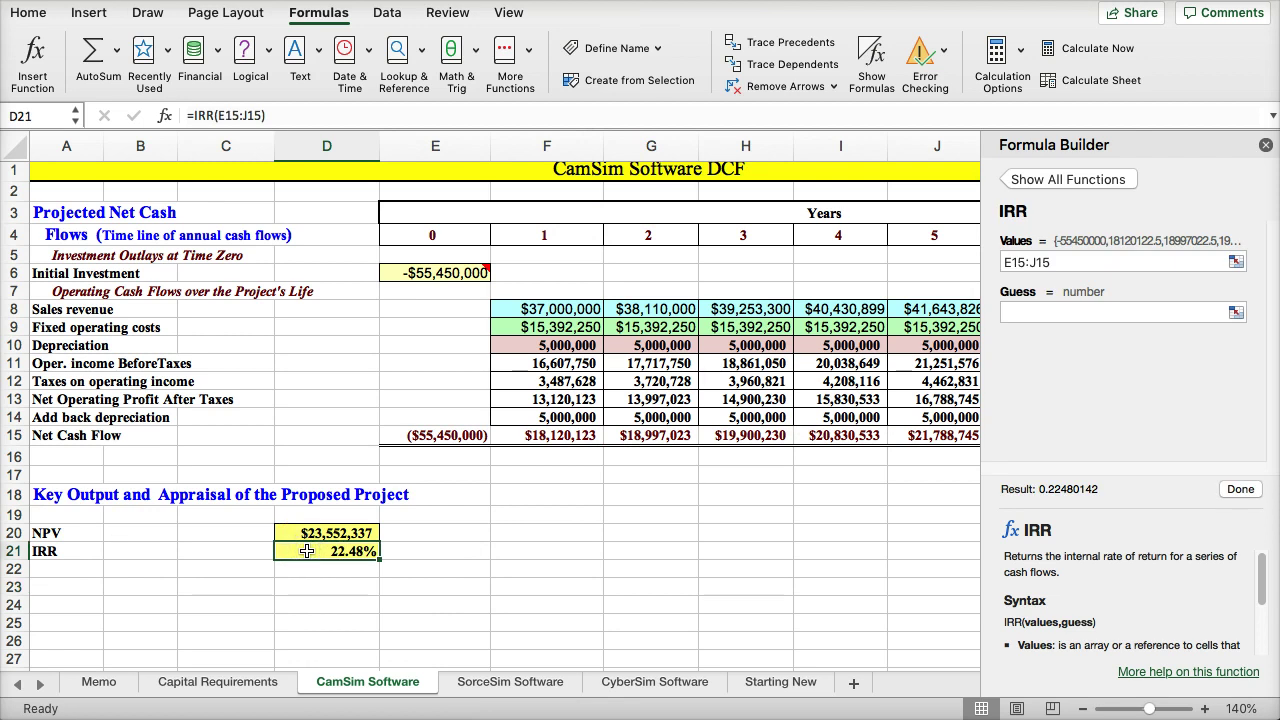
# Step: Check the IRR and NPV formulas, then browse the SorceSim, CyberSim and Starting New sheets
pyautogui.click(312, 552)
pyautogui.click(311, 533)
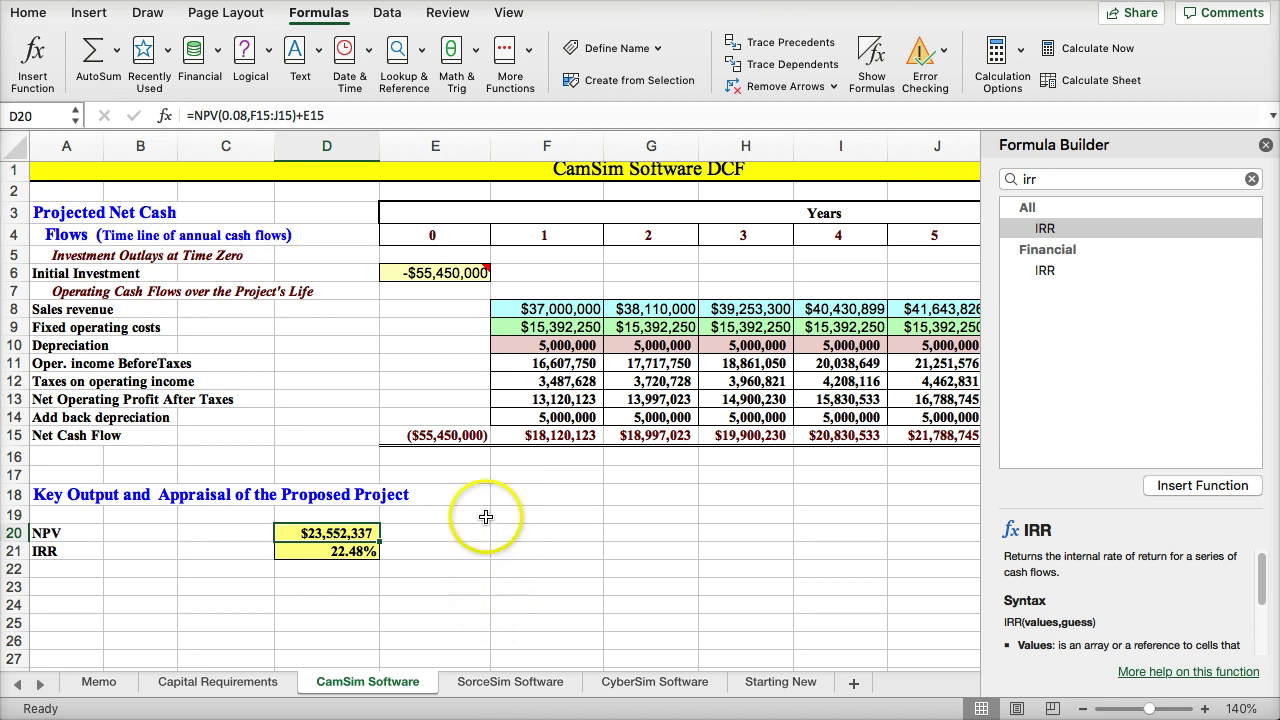
pyautogui.click(505, 684)
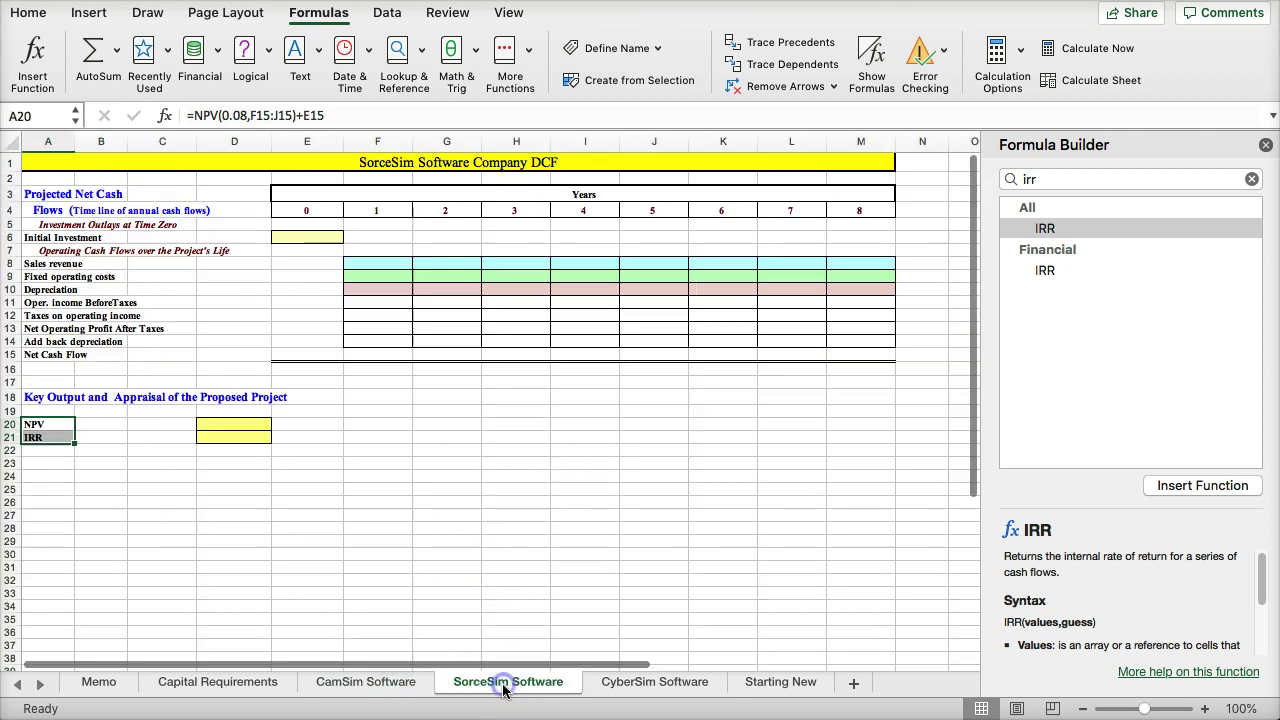
pyautogui.click(614, 680)
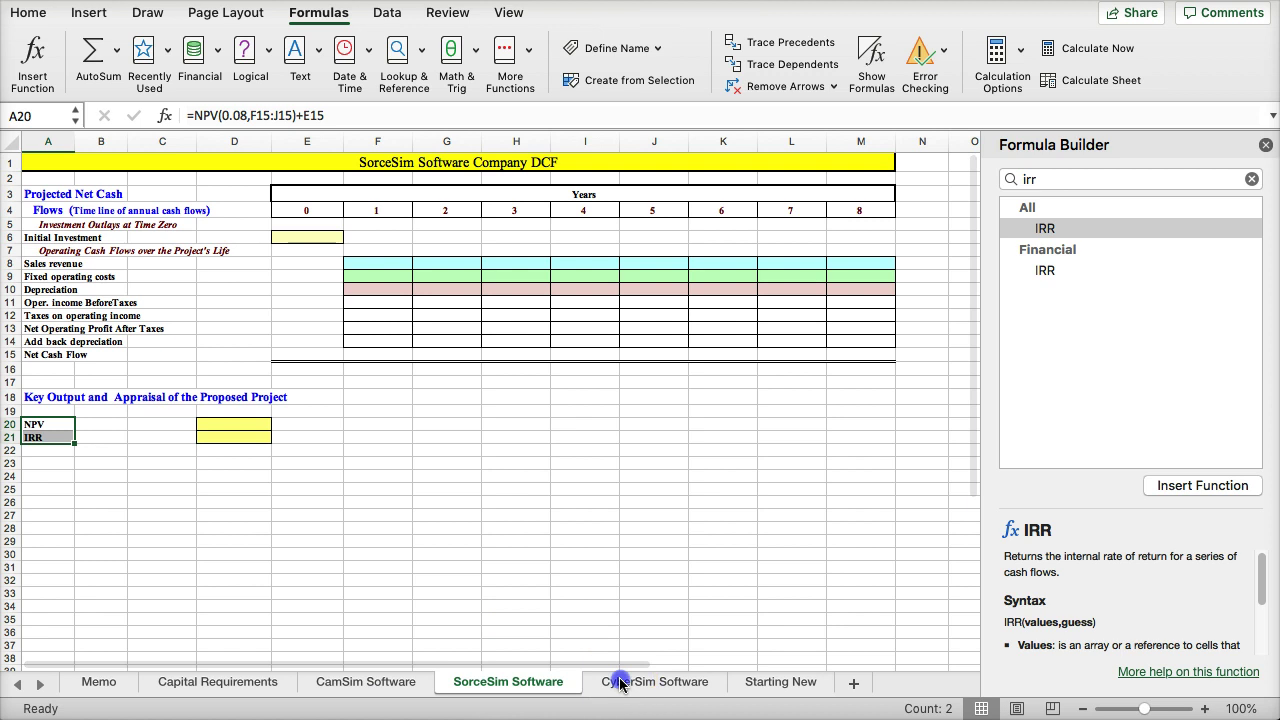
pyautogui.click(753, 688)
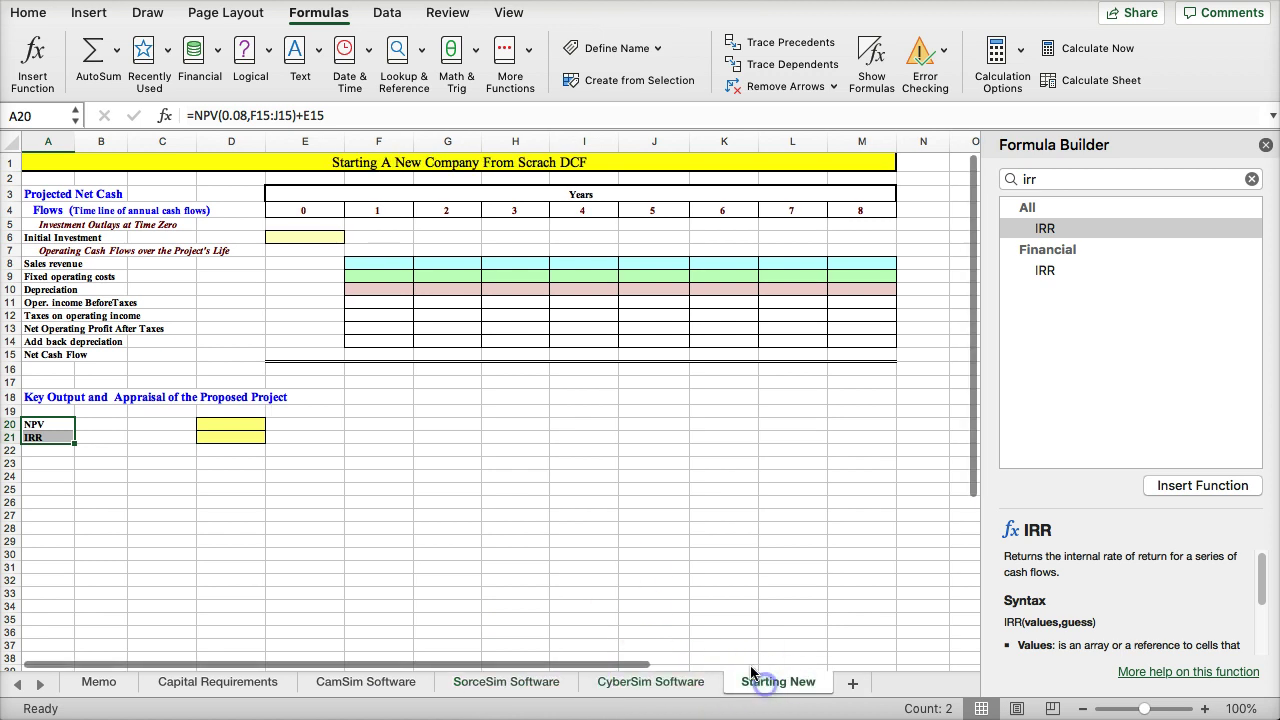
pyautogui.click(381, 688)
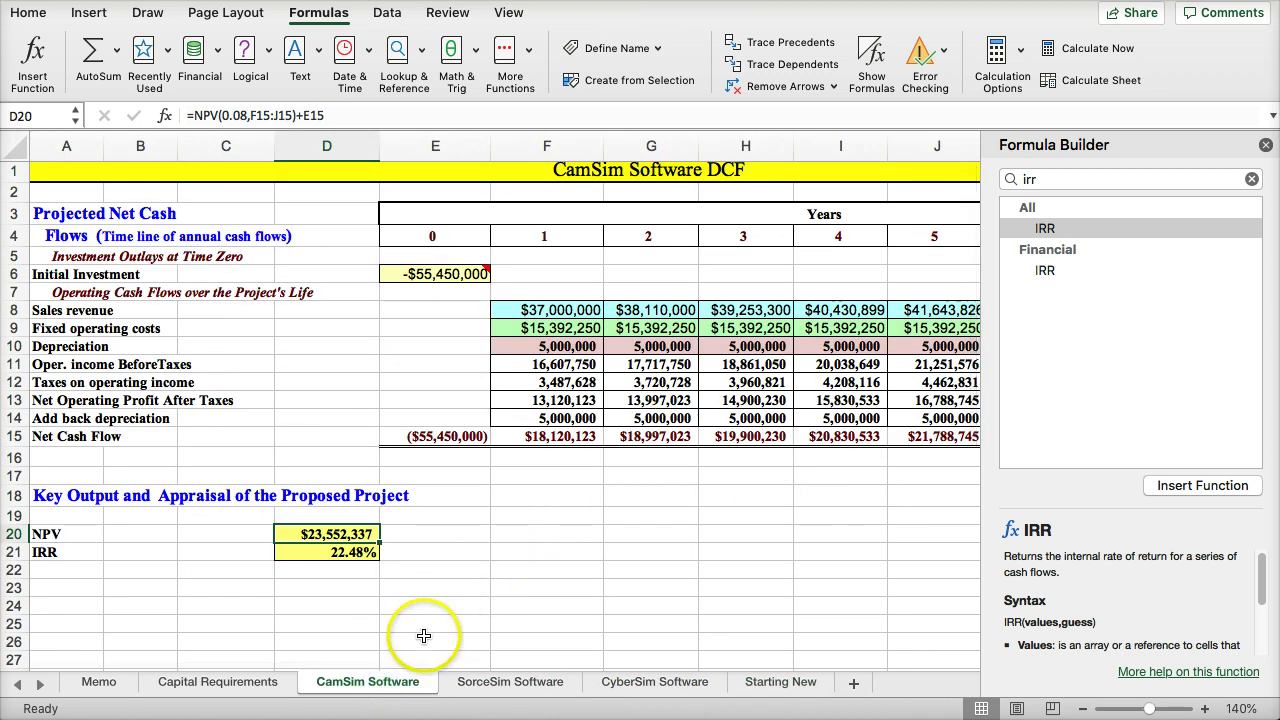
pyautogui.click(220, 685)
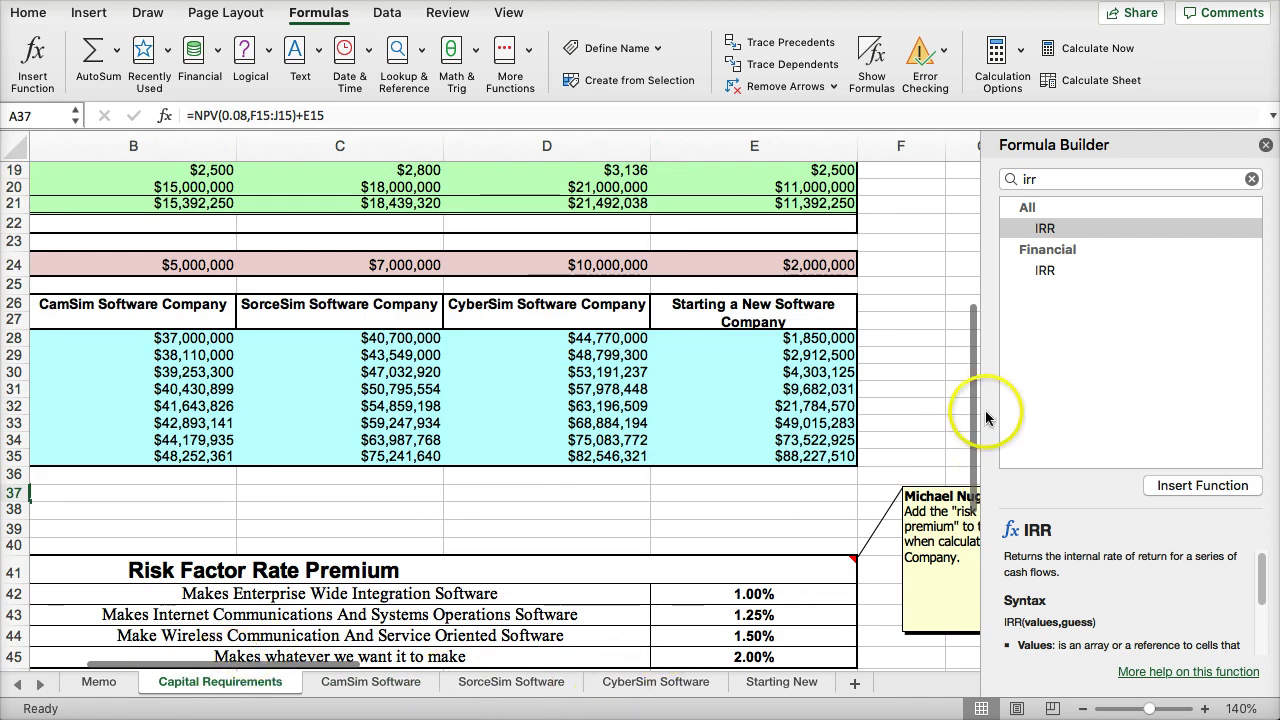
# Step: Open the Memo sheet, close the Formula Builder, and zoom to 120% to read the CFO's instructions
pyautogui.moveTo(980, 412); pyautogui.dragTo(980, 177)
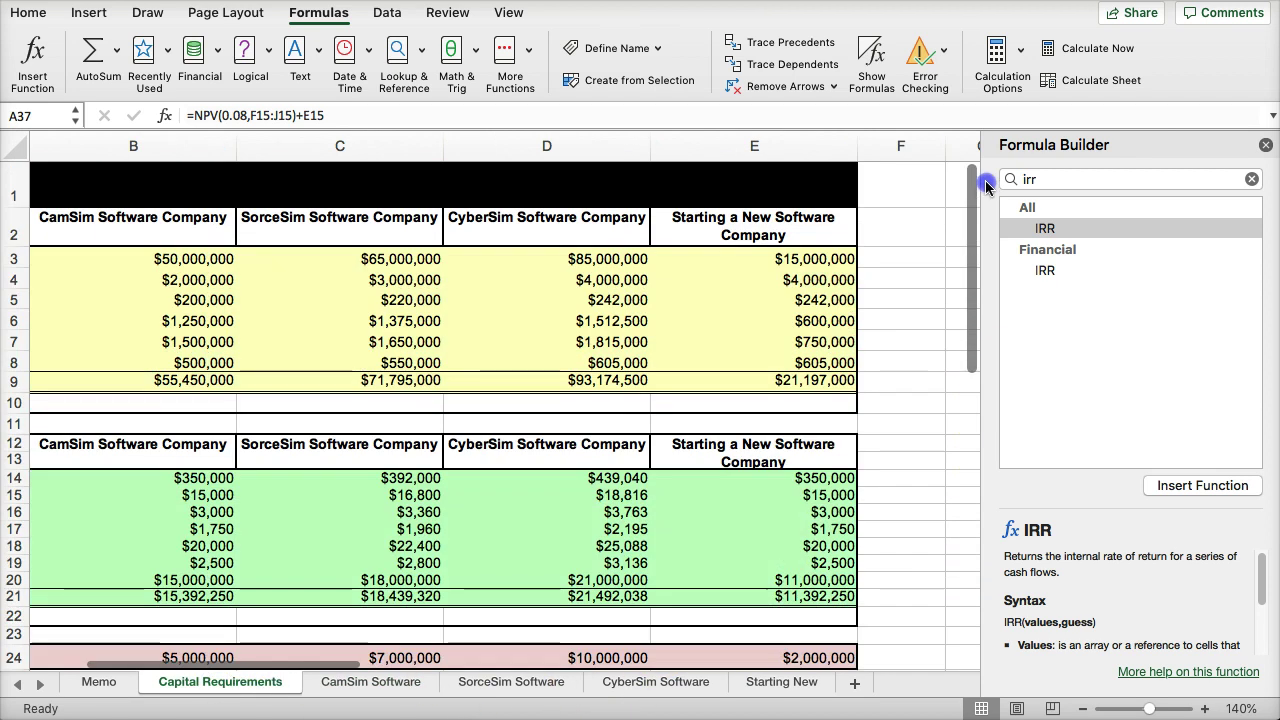
pyautogui.click(99, 683)
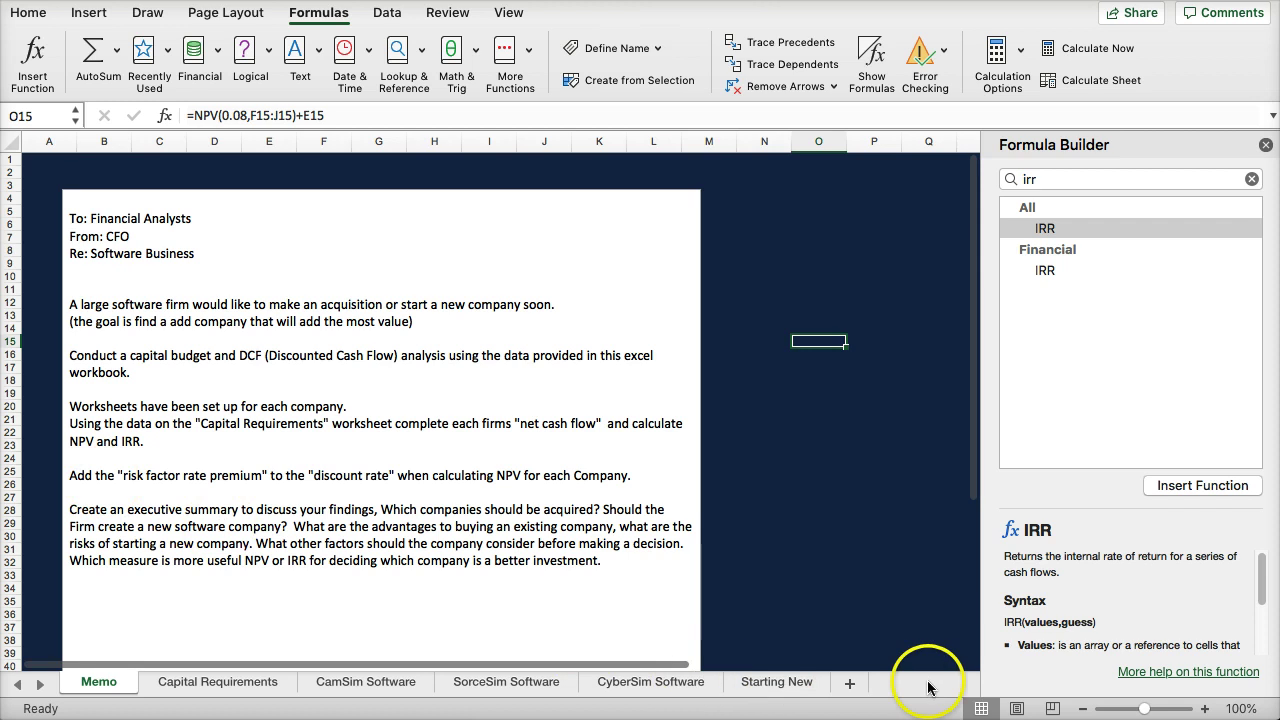
pyautogui.click(1266, 147)
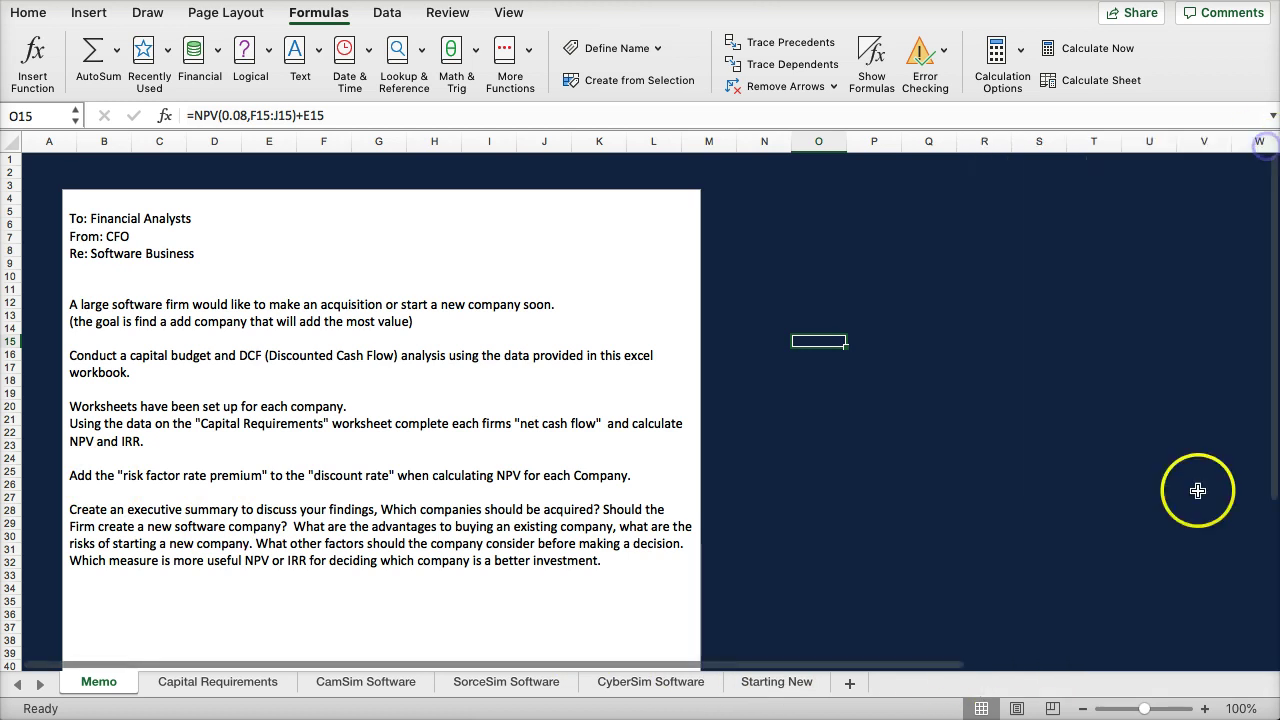
pyautogui.click(1207, 709)
pyautogui.click(1207, 709)
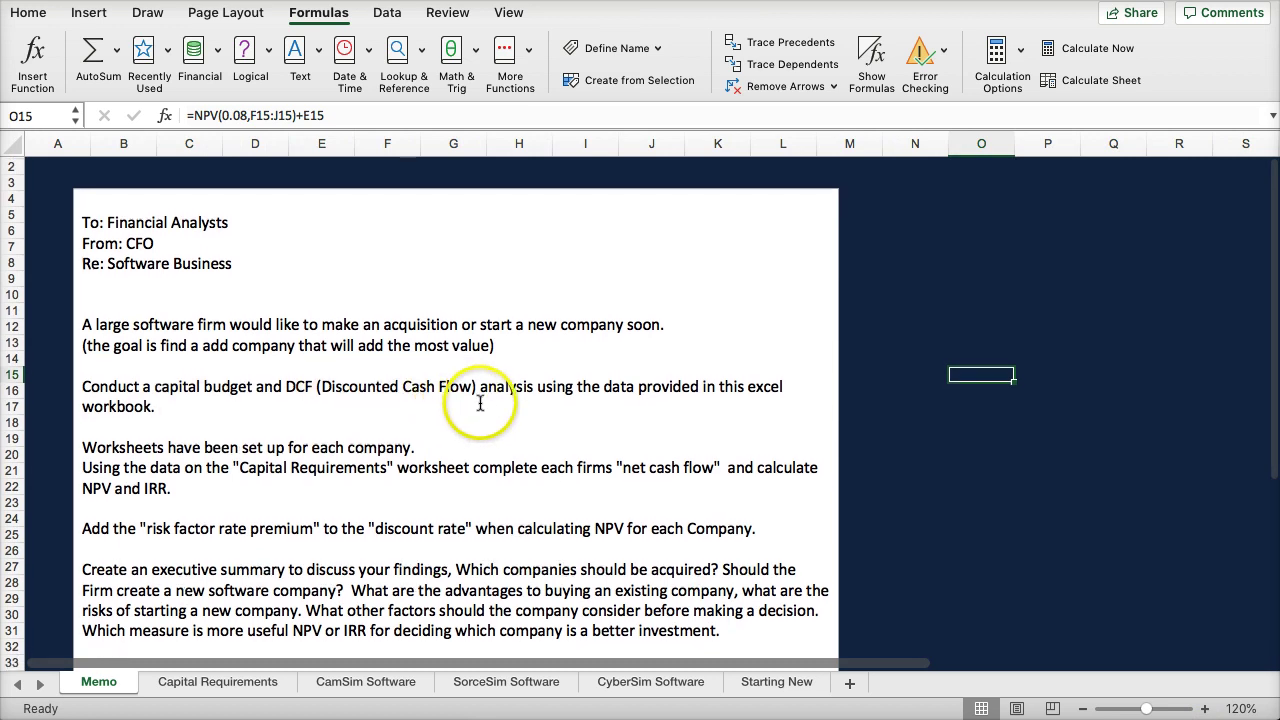
pyautogui.scroll(-2, 484, 402)
pyautogui.scroll(-1, 484, 402)
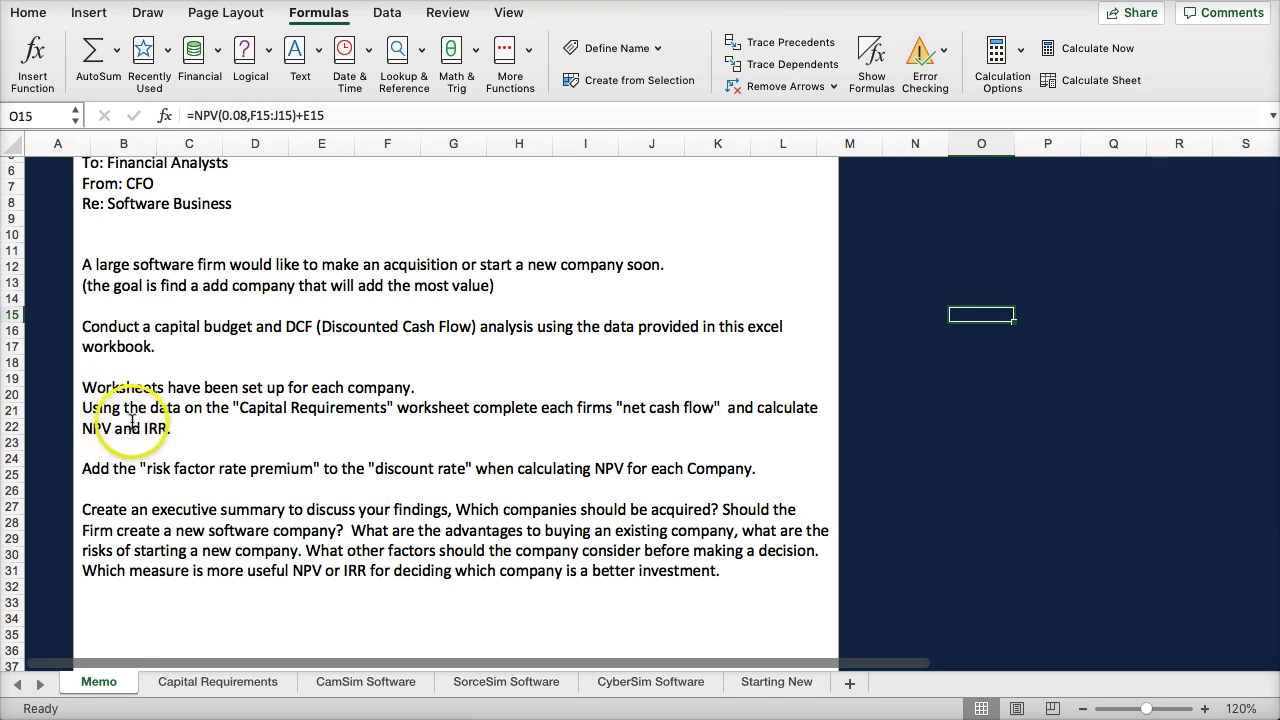
pyautogui.scroll(-1, 157, 487)
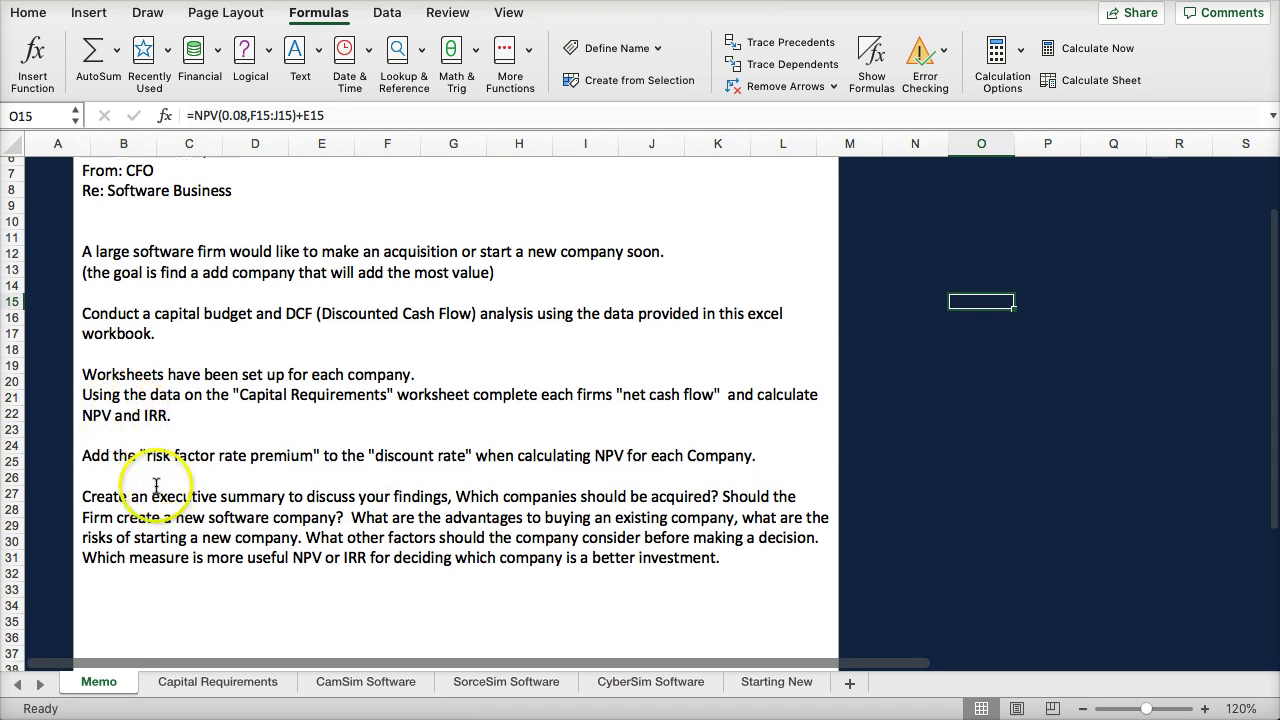
pyautogui.scroll(-1, 157, 487)
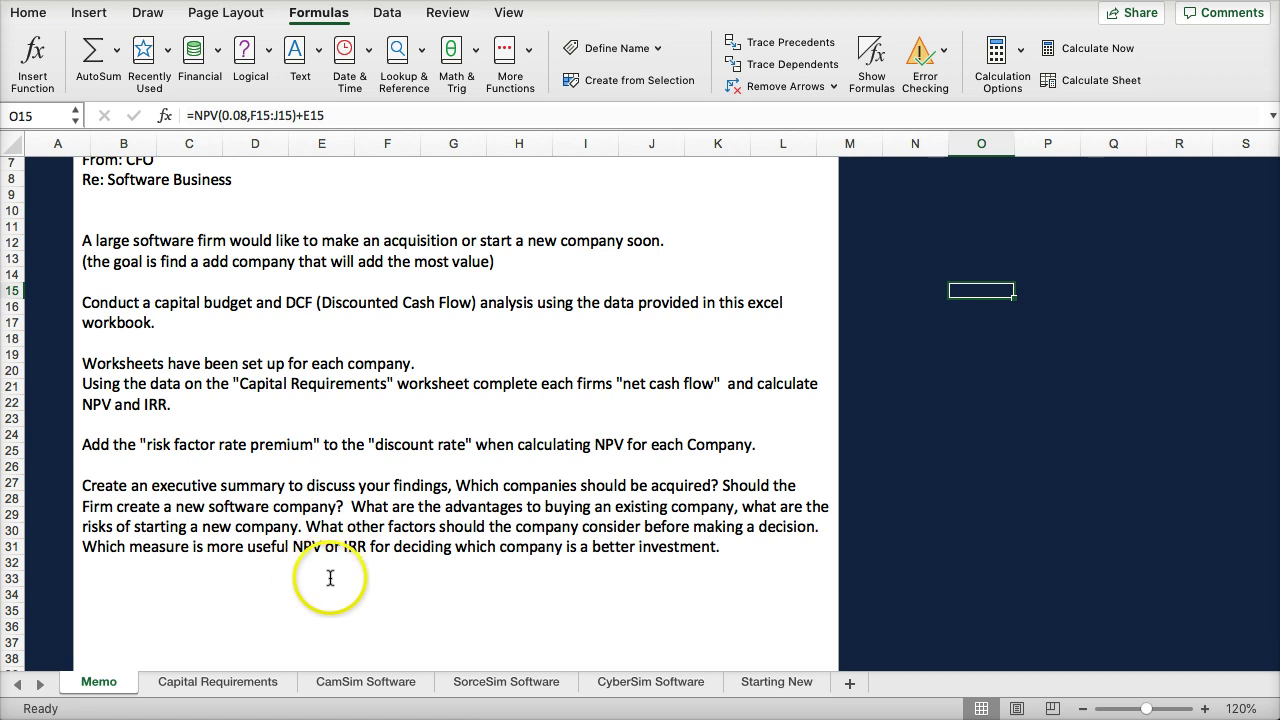
# Step: Switch back to the CamSim Software sheet showing NPV $23,552,337 and IRR 22.48%
pyautogui.click(378, 688)
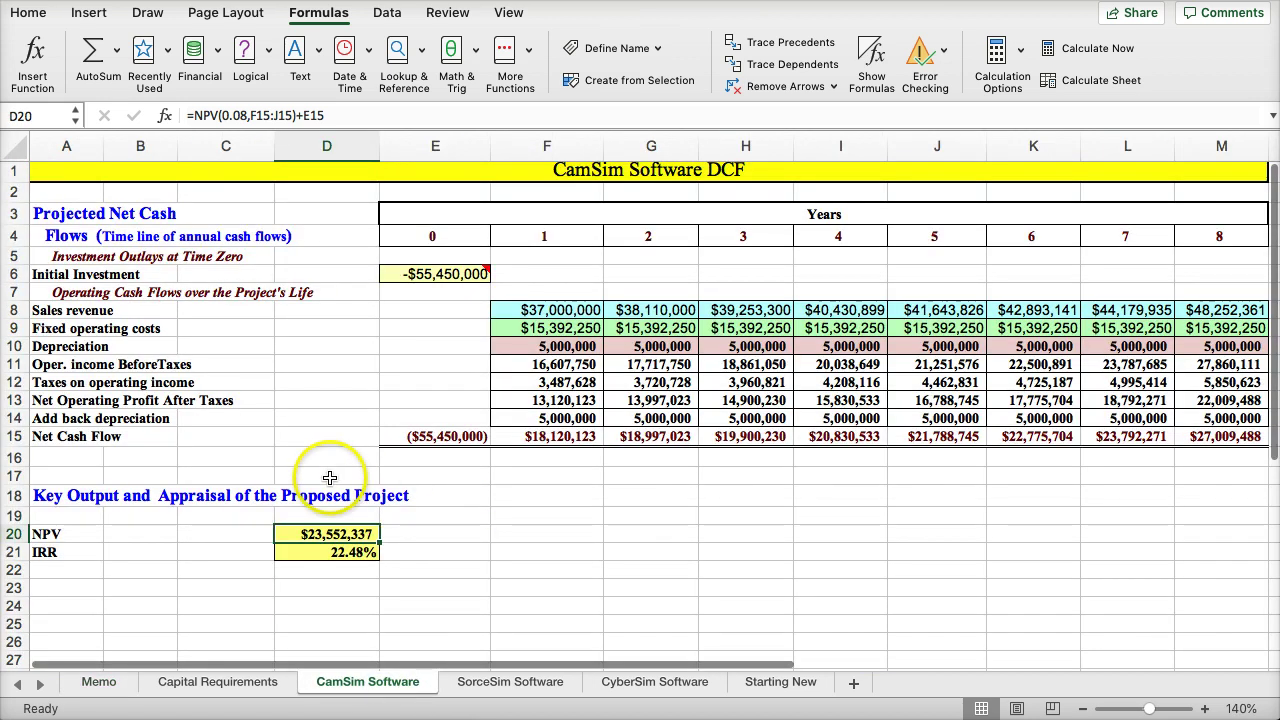